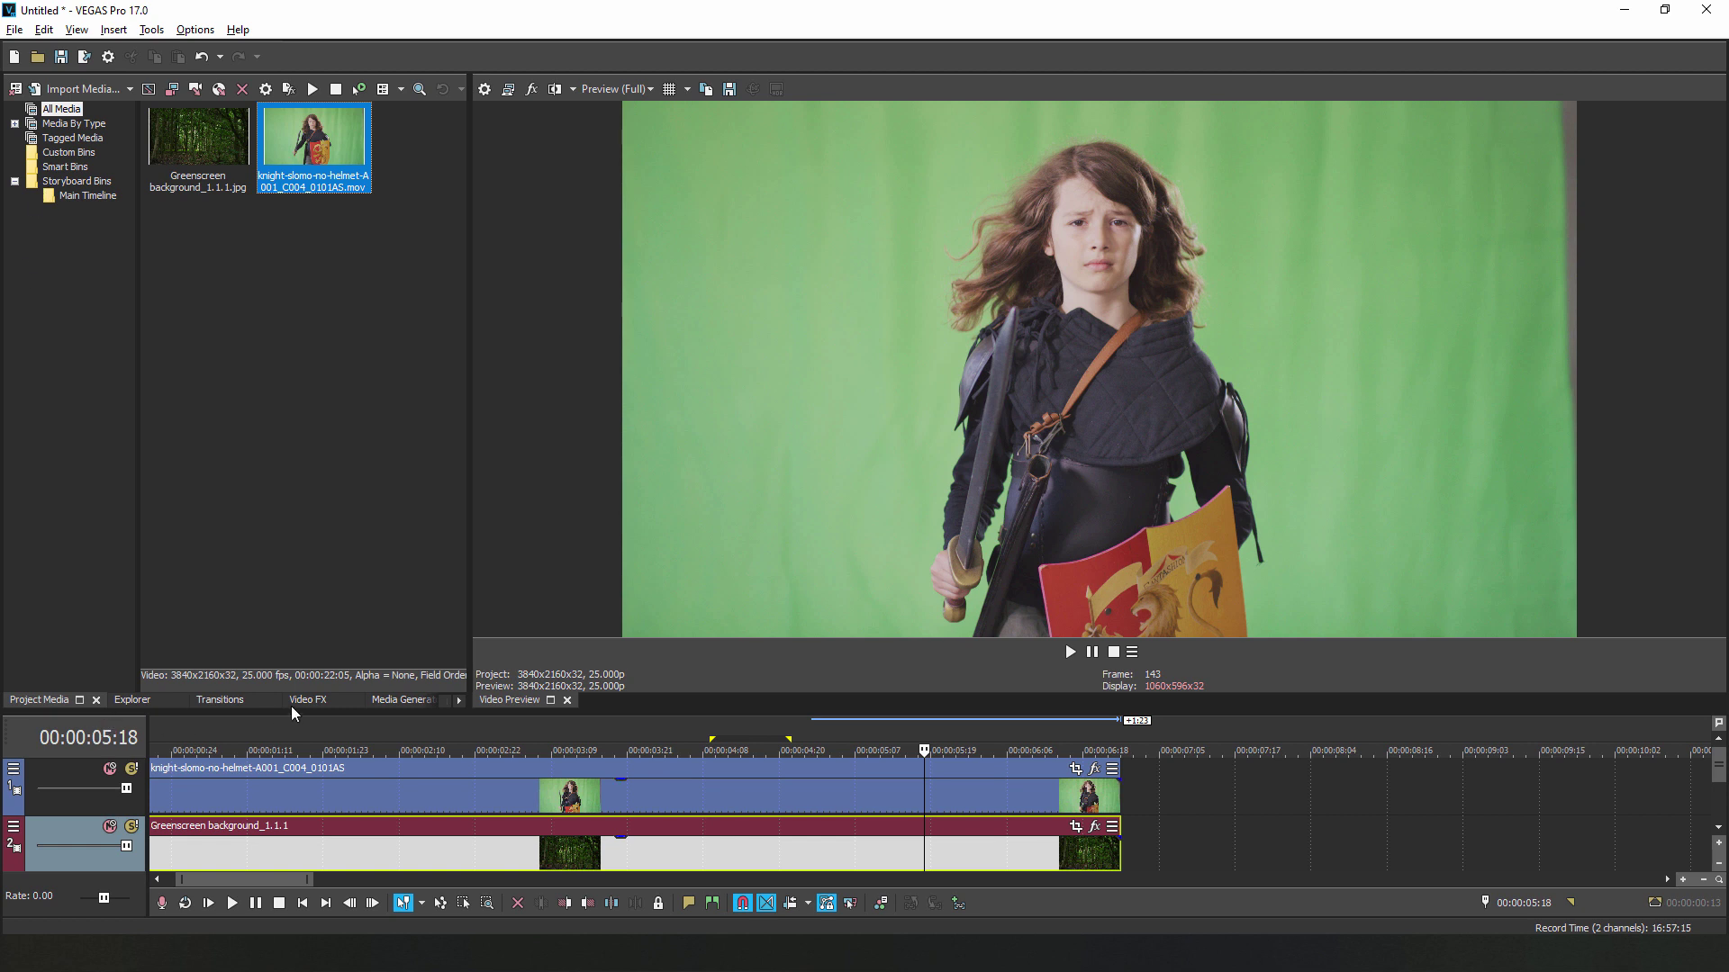
# - Apply BCC Primatte Studio from BCC Key and Blend to the knight clip and auto-analyze the key
pyautogui.click(322, 702)
pyautogui.click(15, 296)
pyautogui.moveTo(117, 468); pyautogui.dragTo(585, 815)
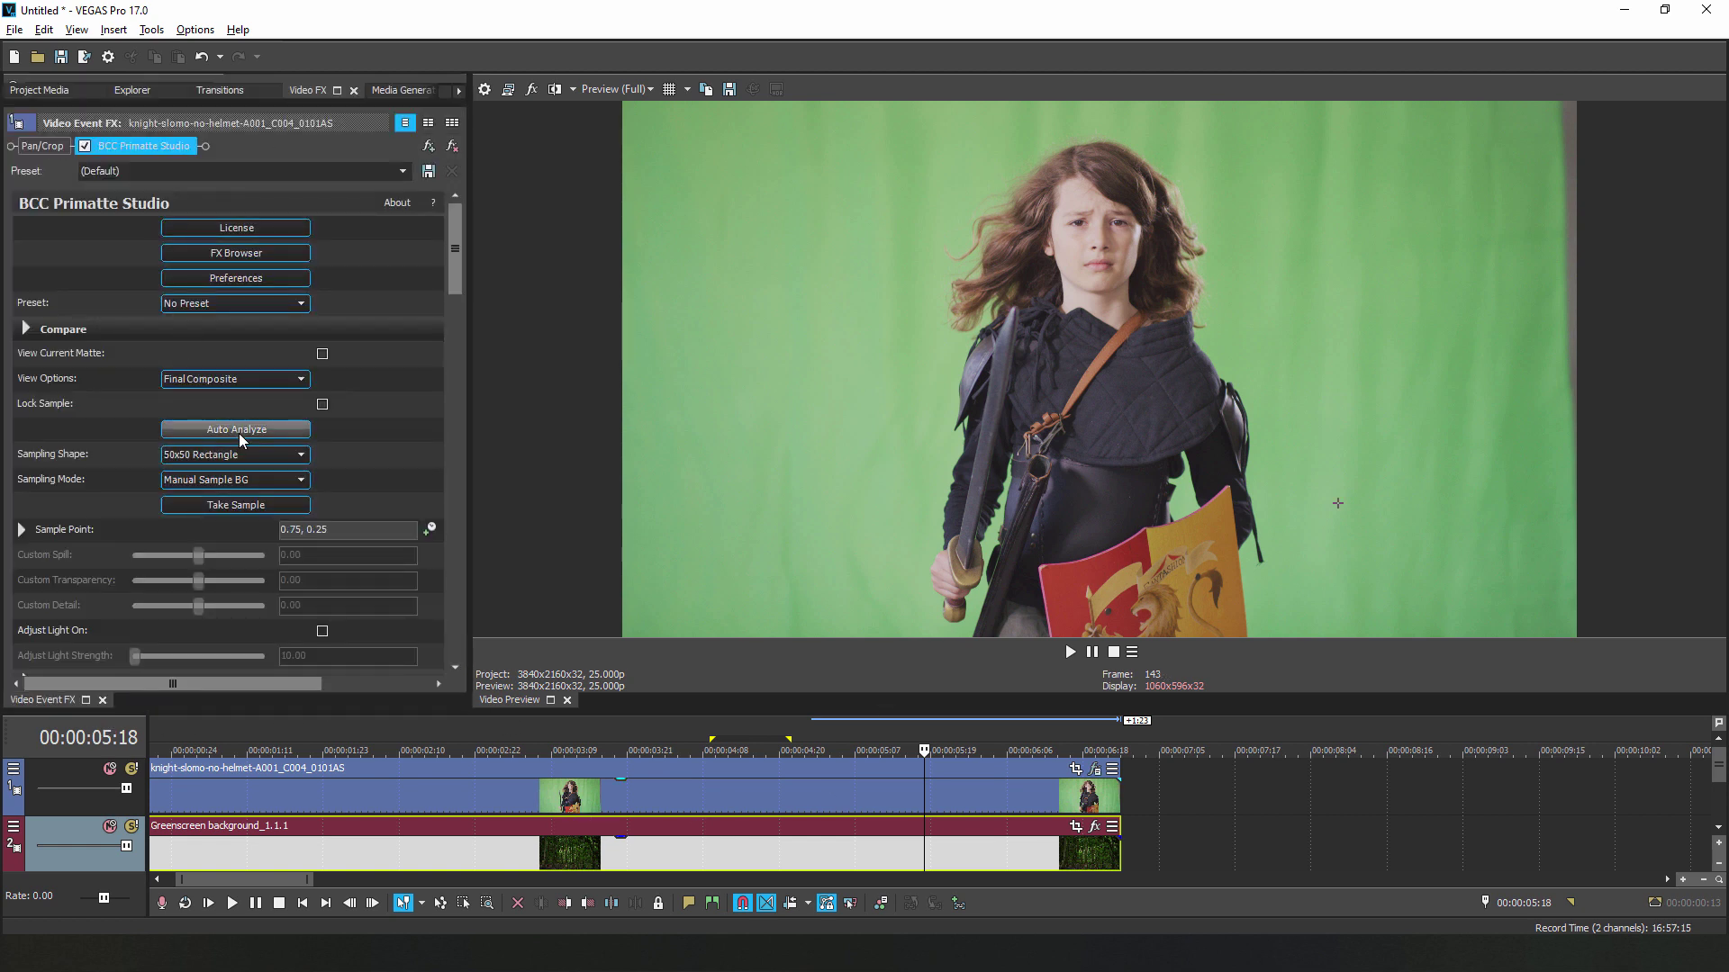
pyautogui.click(240, 430)
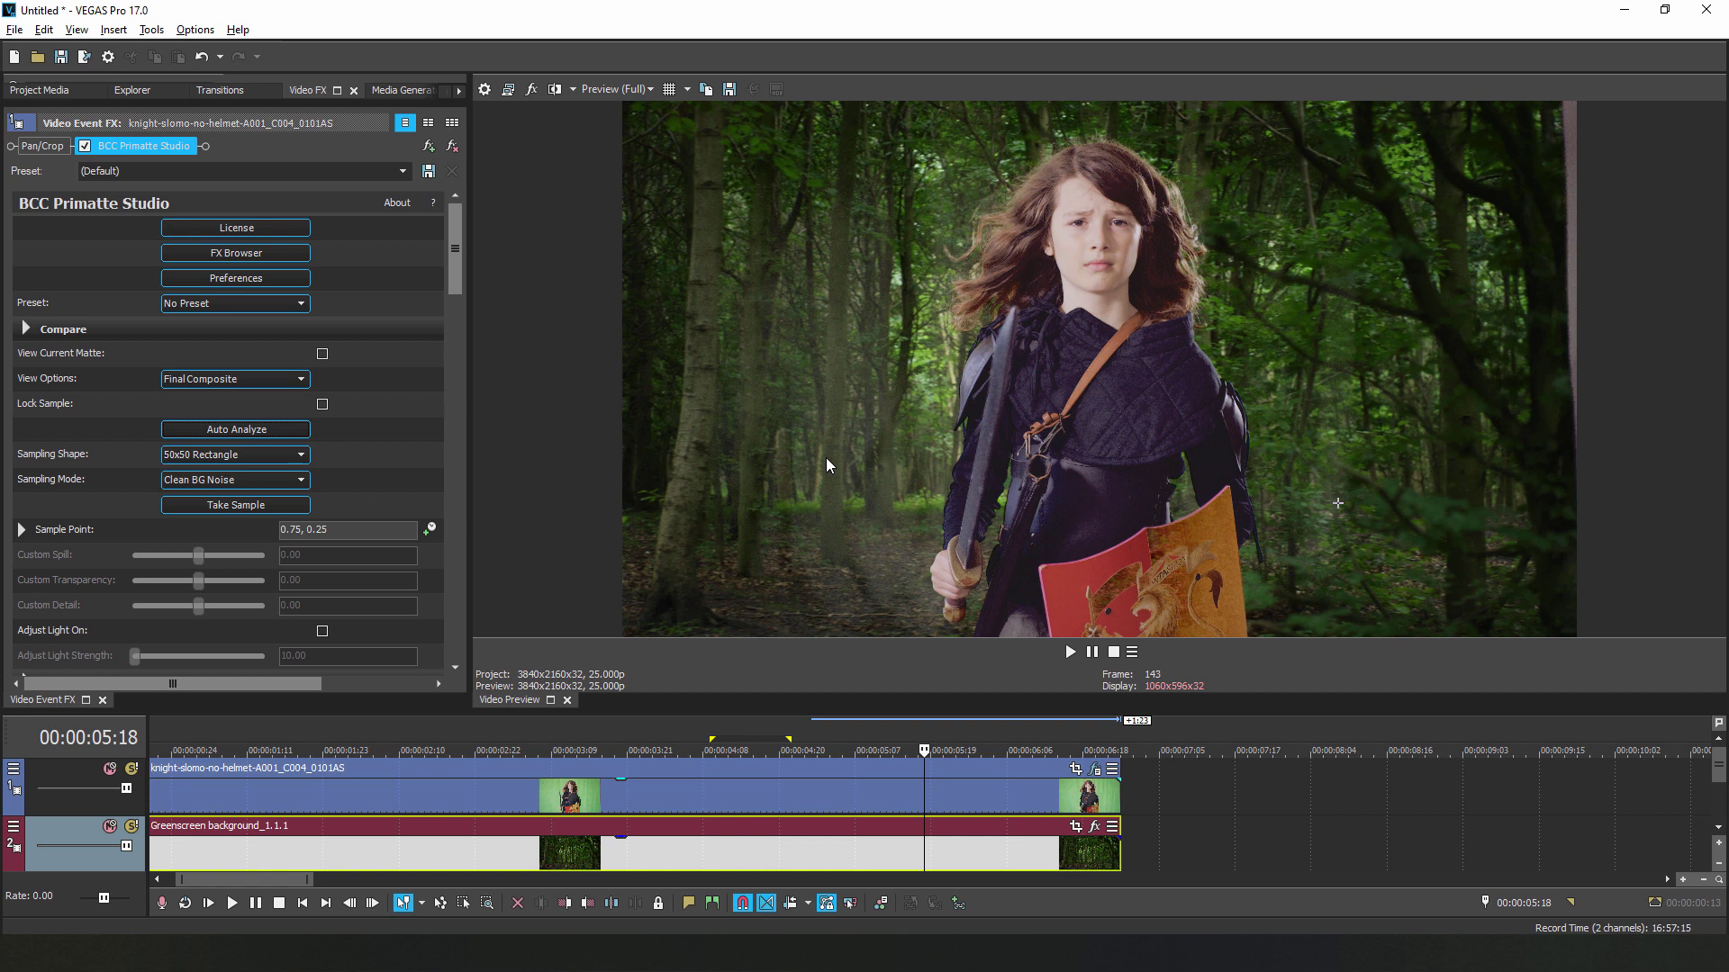
# - Scroll the Primatte settings and expand the Light Wrap Edge section
pyautogui.moveTo(454, 227)
pyautogui.mouseDown()
pyautogui.moveTo(478, 500)
pyautogui.moveTo(441, 608)
pyautogui.mouseUp()
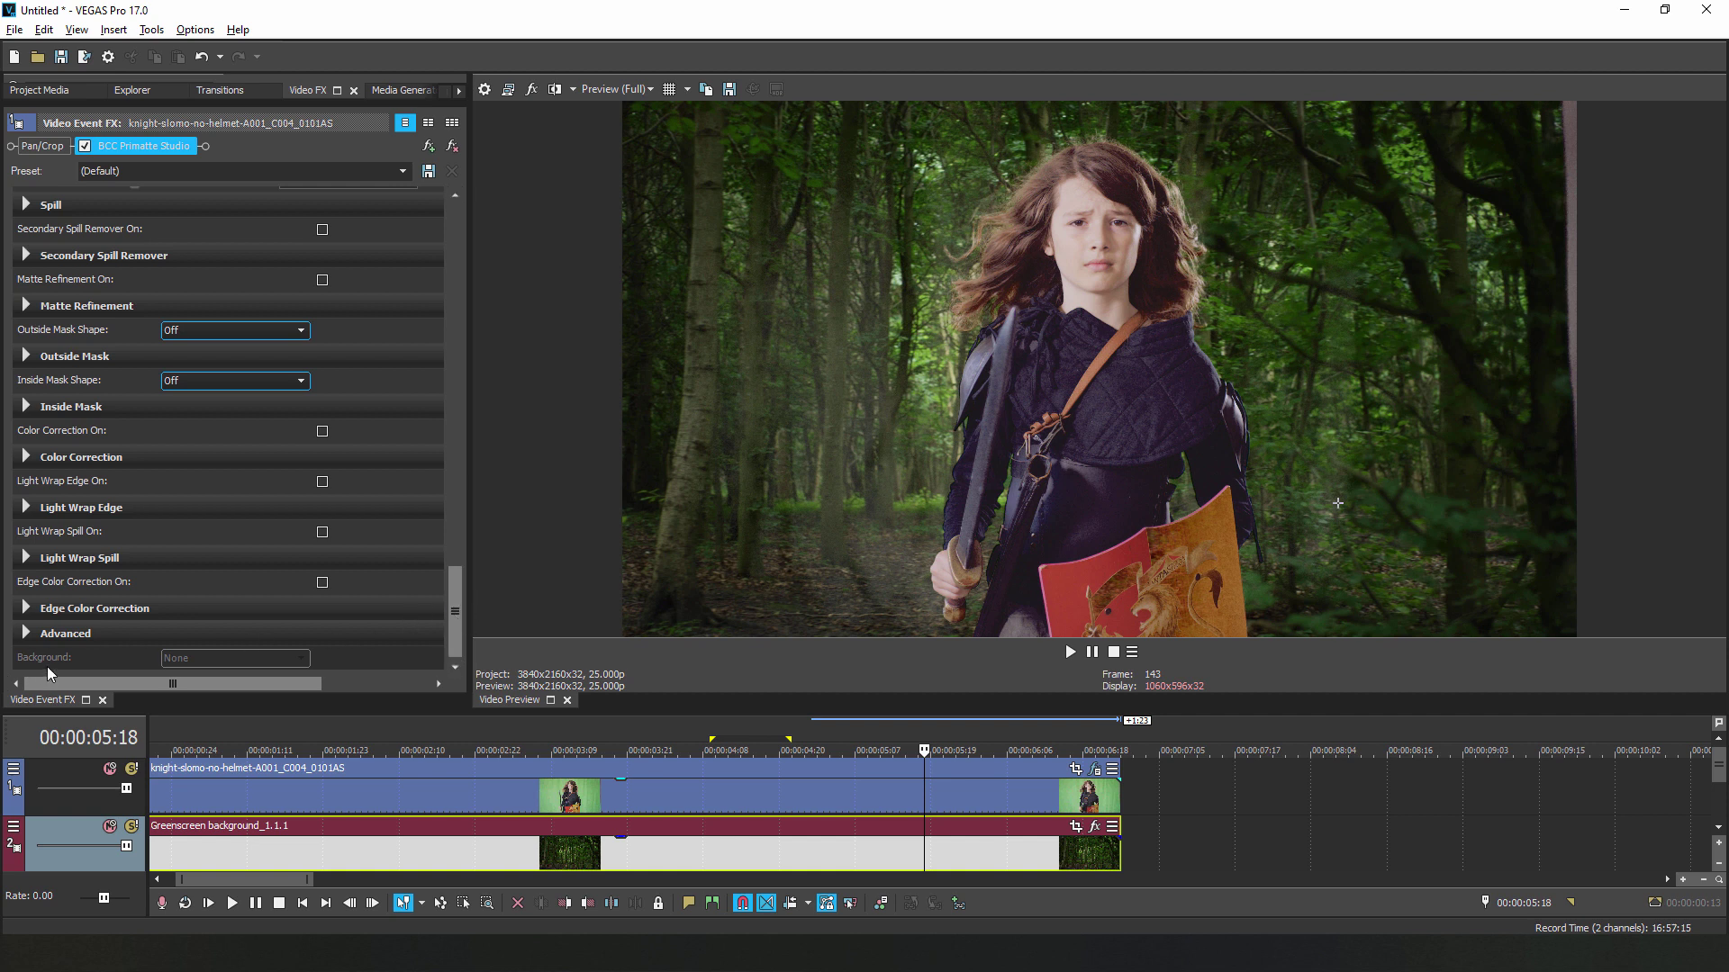
pyautogui.moveTo(450, 626); pyautogui.dragTo(457, 517)
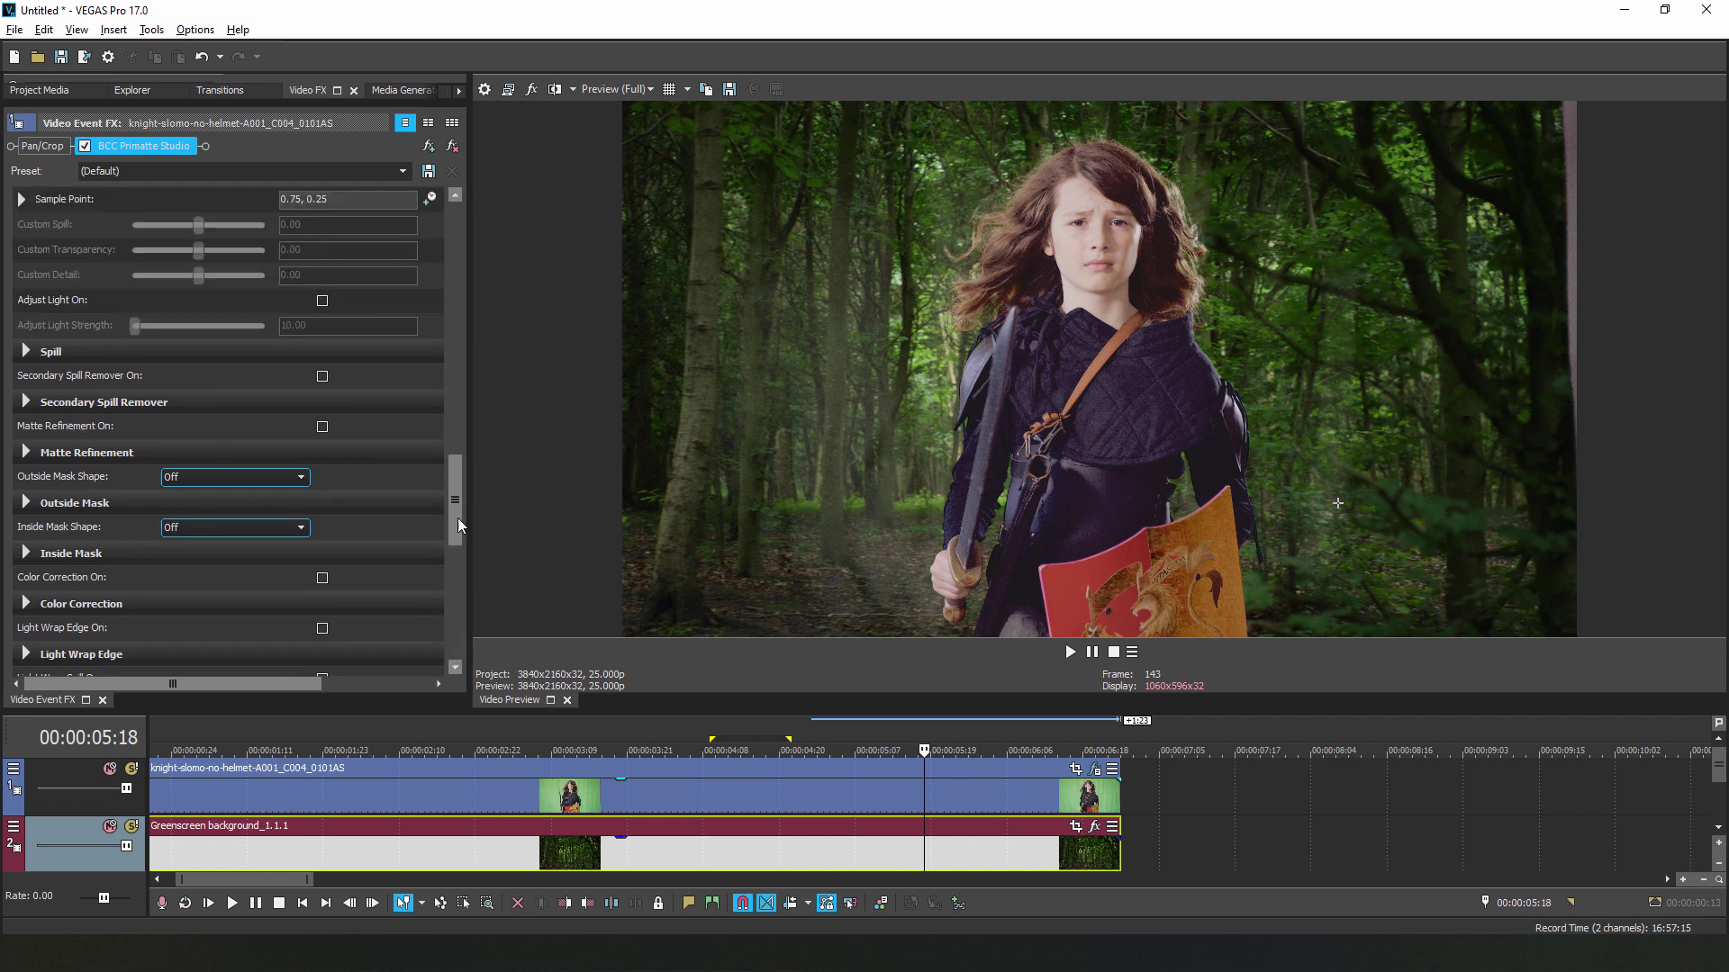
pyautogui.click(25, 653)
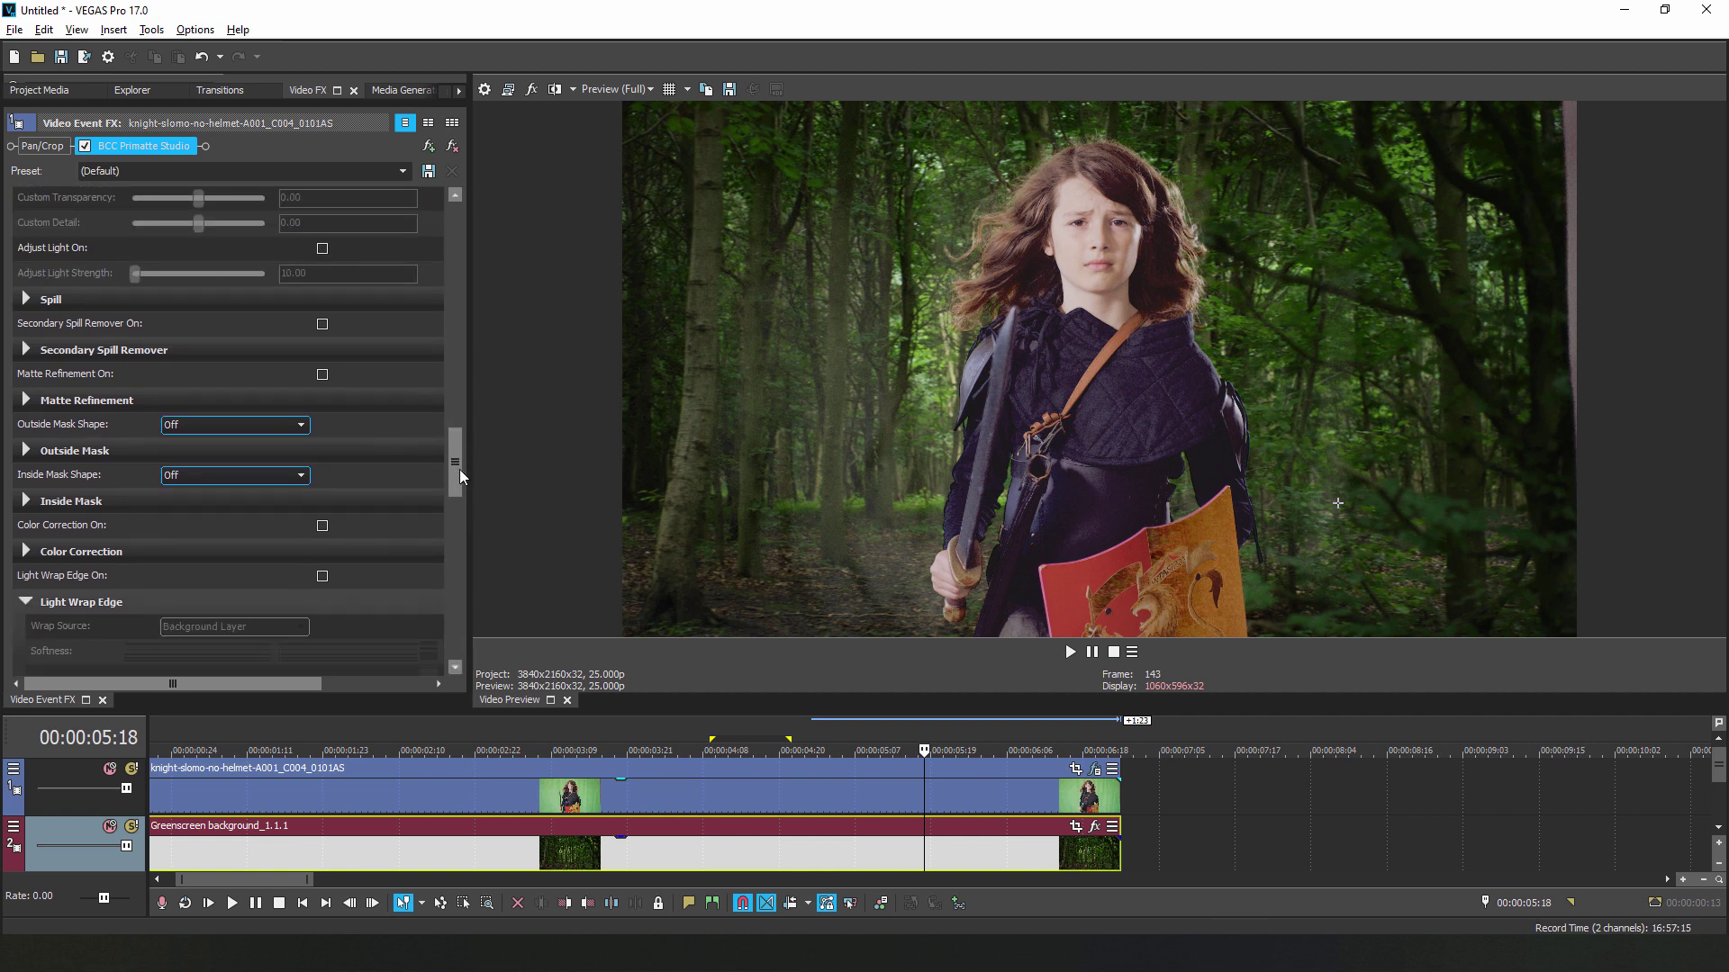
pyautogui.moveTo(457, 441); pyautogui.dragTo(455, 586)
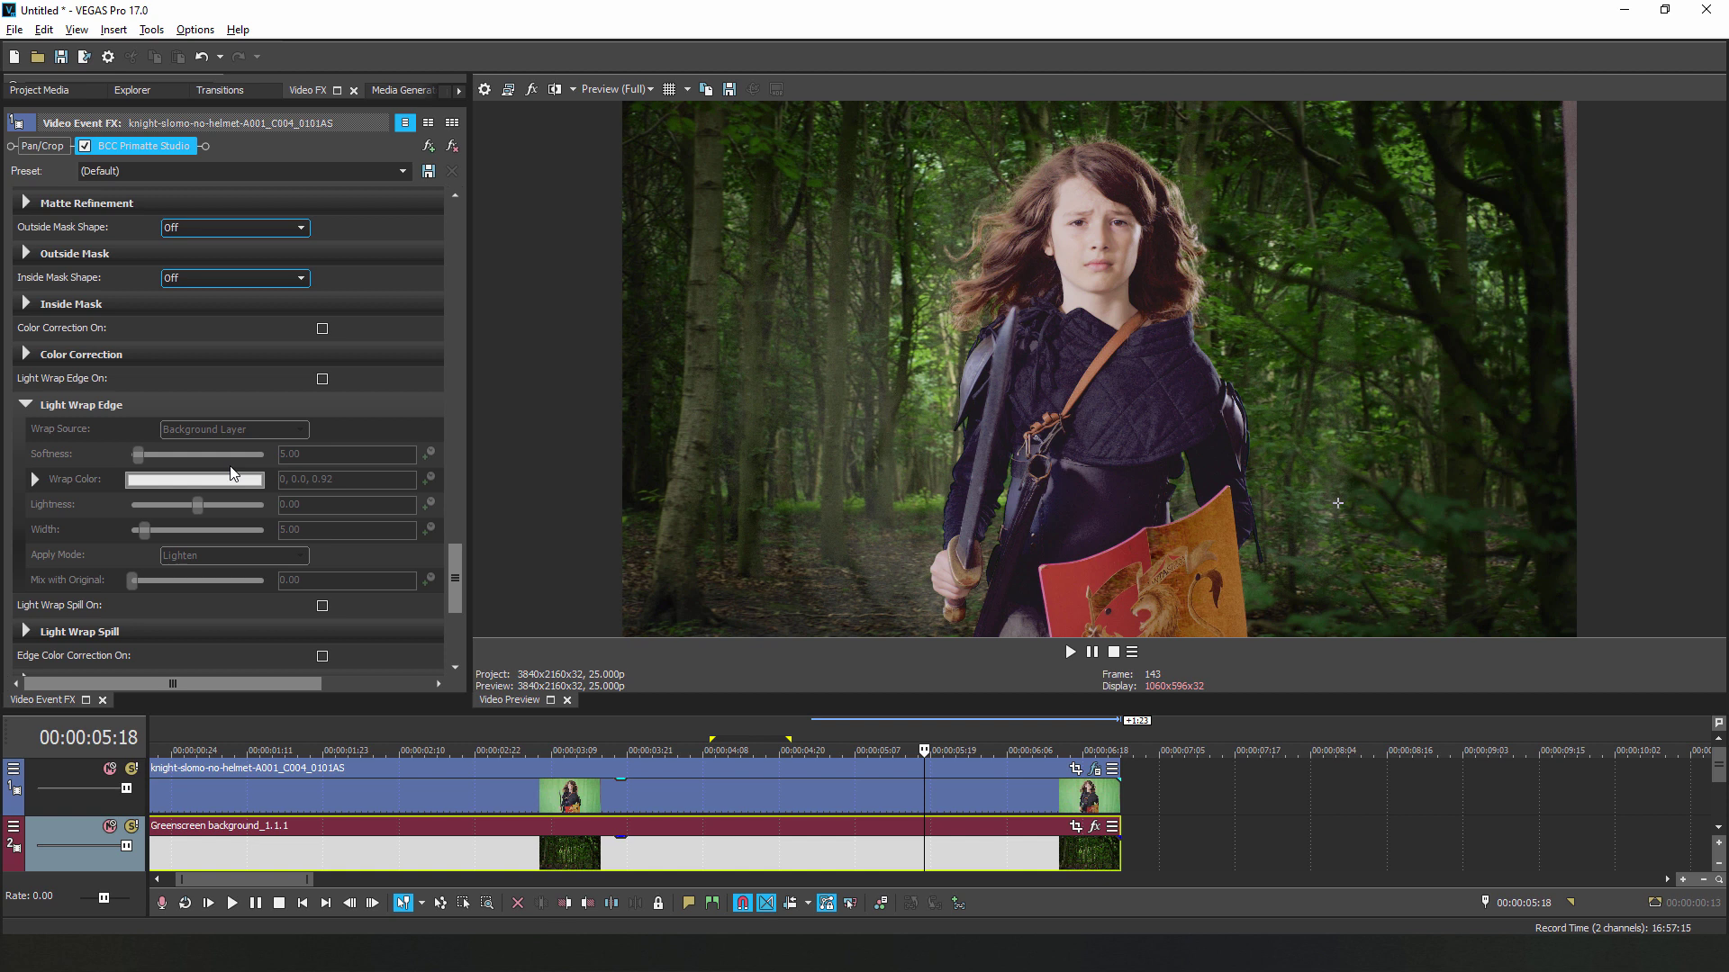
# - Move BCC Primatte Studio from the clip to a custom track compositing mode and auto-analyze
pyautogui.click(452, 146)
pyautogui.click(14, 768)
pyautogui.moveTo(76, 657)
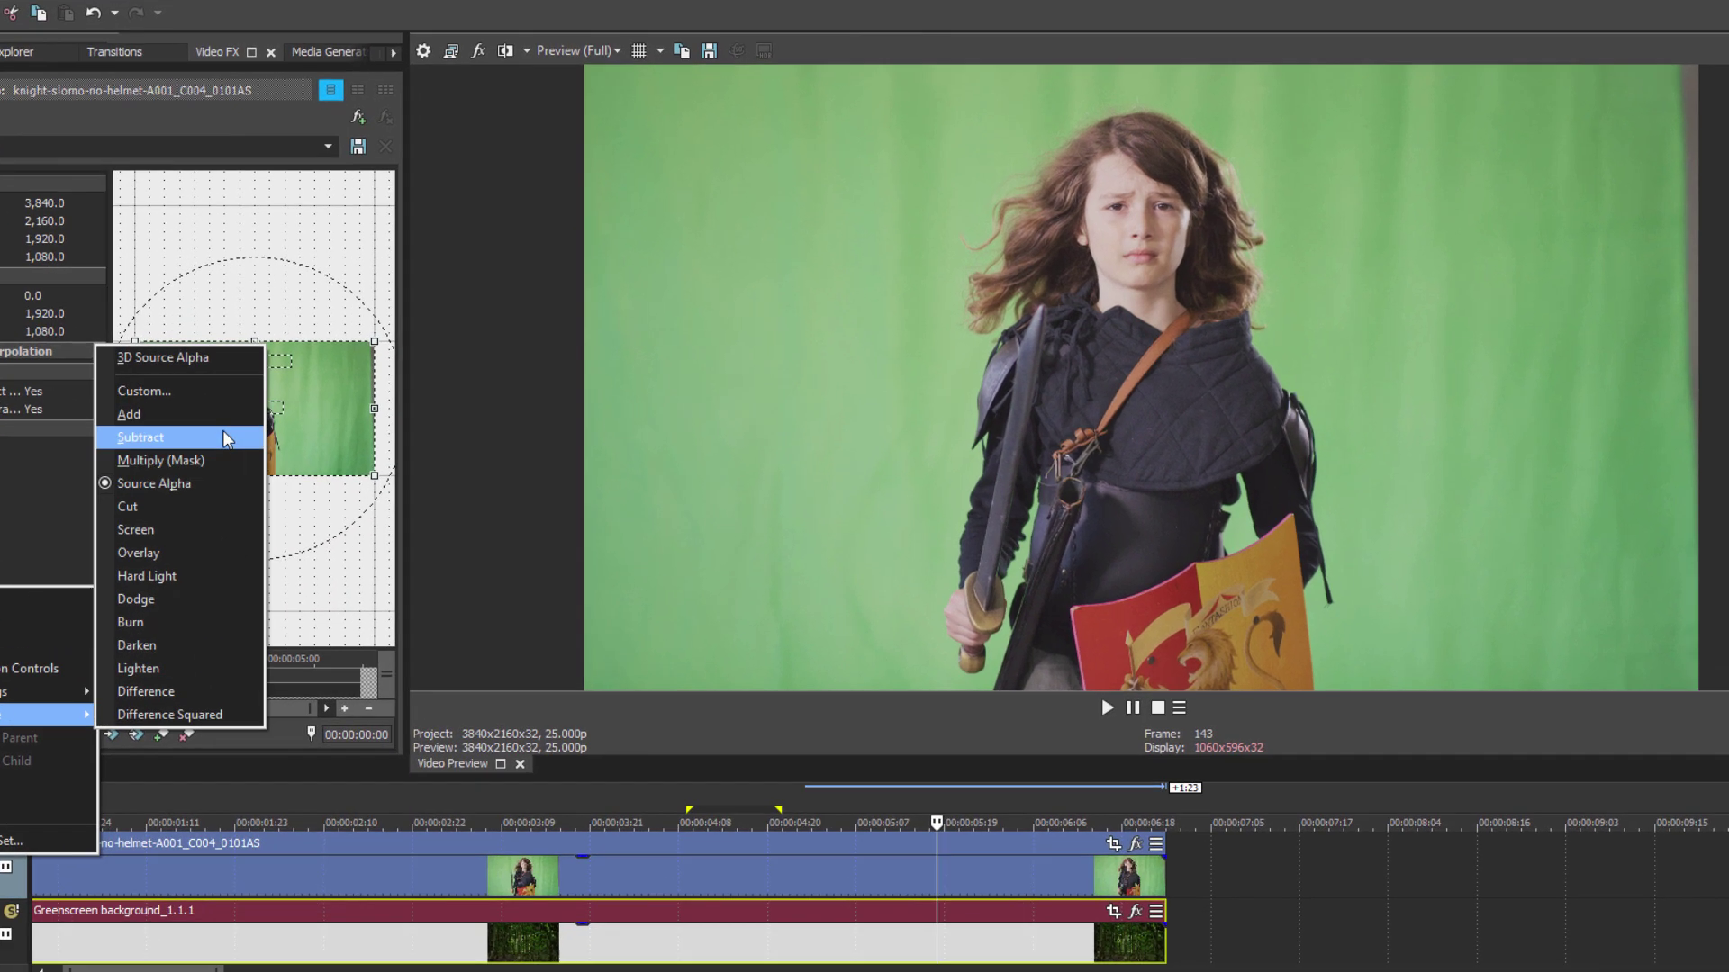
pyautogui.click(205, 385)
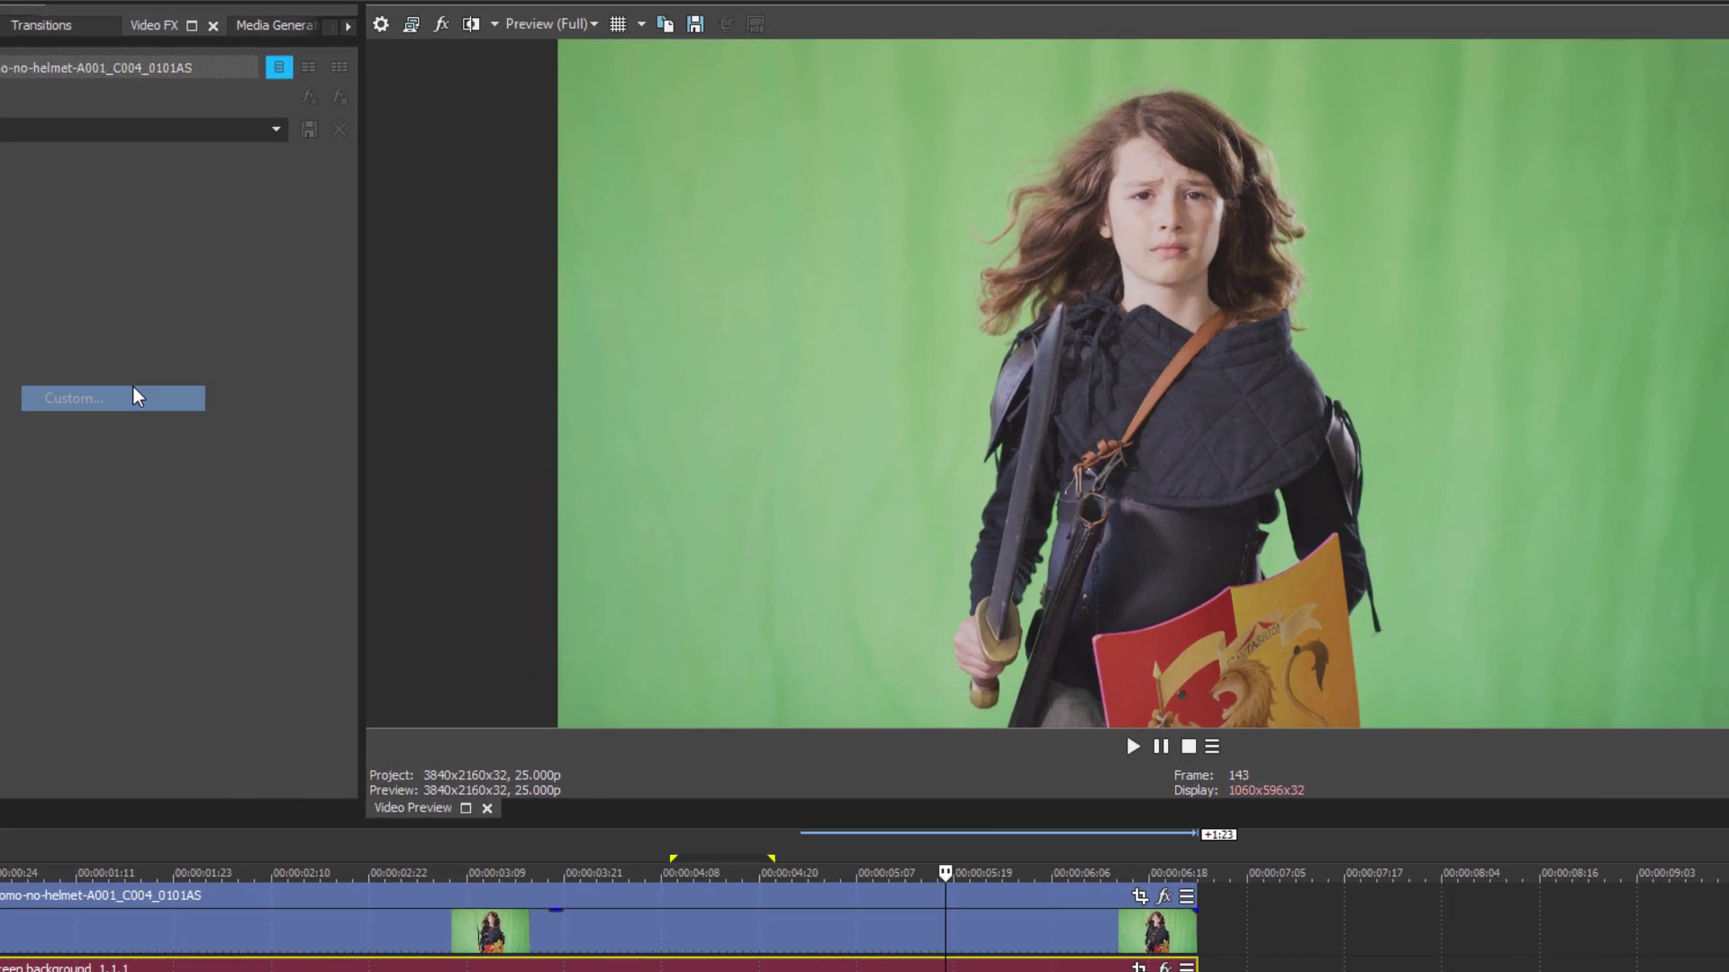
pyautogui.doubleClick(593, 337)
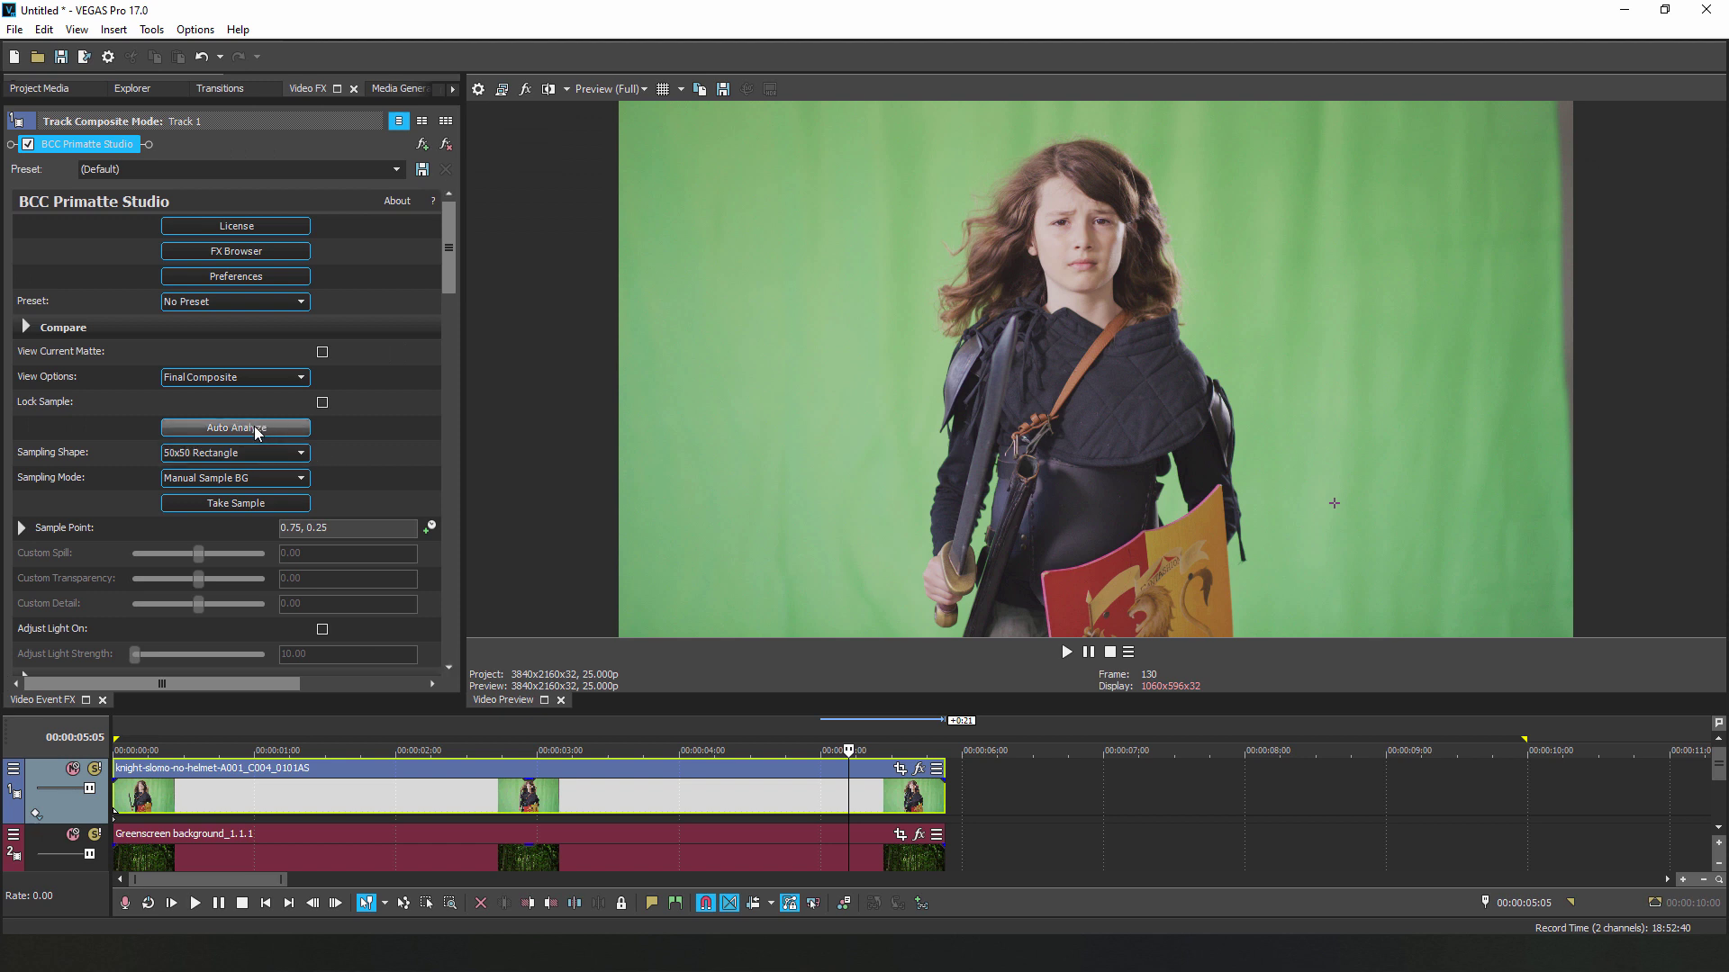
pyautogui.click(256, 429)
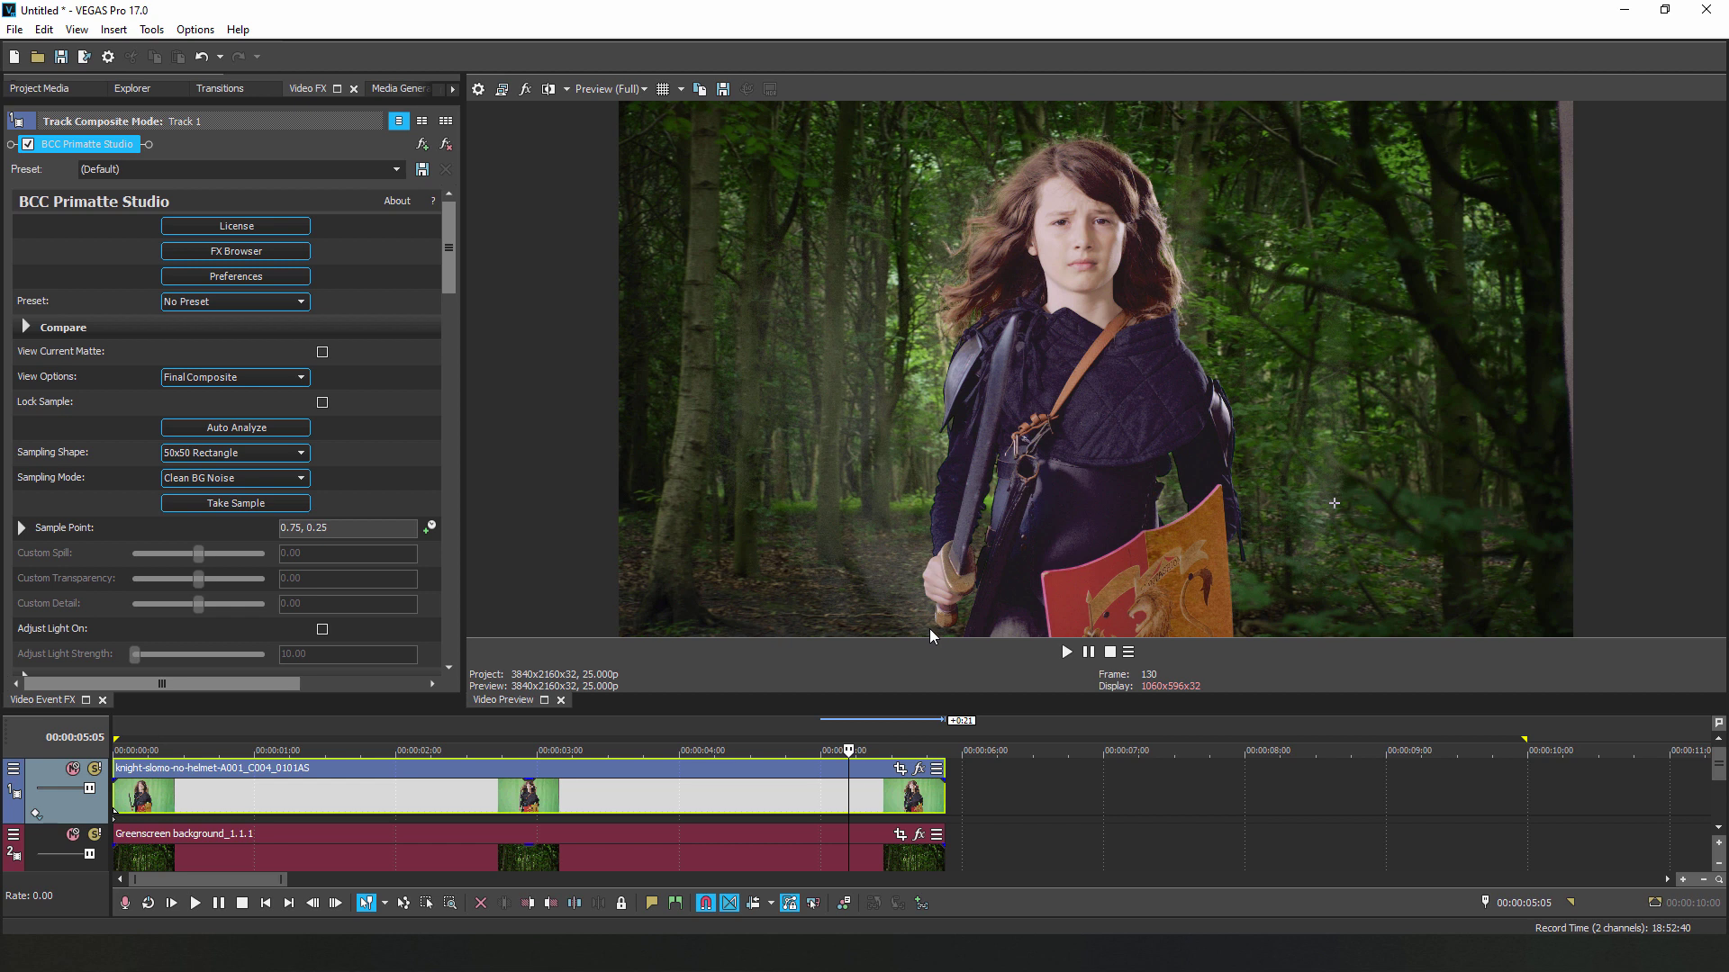
# - Show the current matte and enable Adjust Light with strength about 194
pyautogui.click(323, 352)
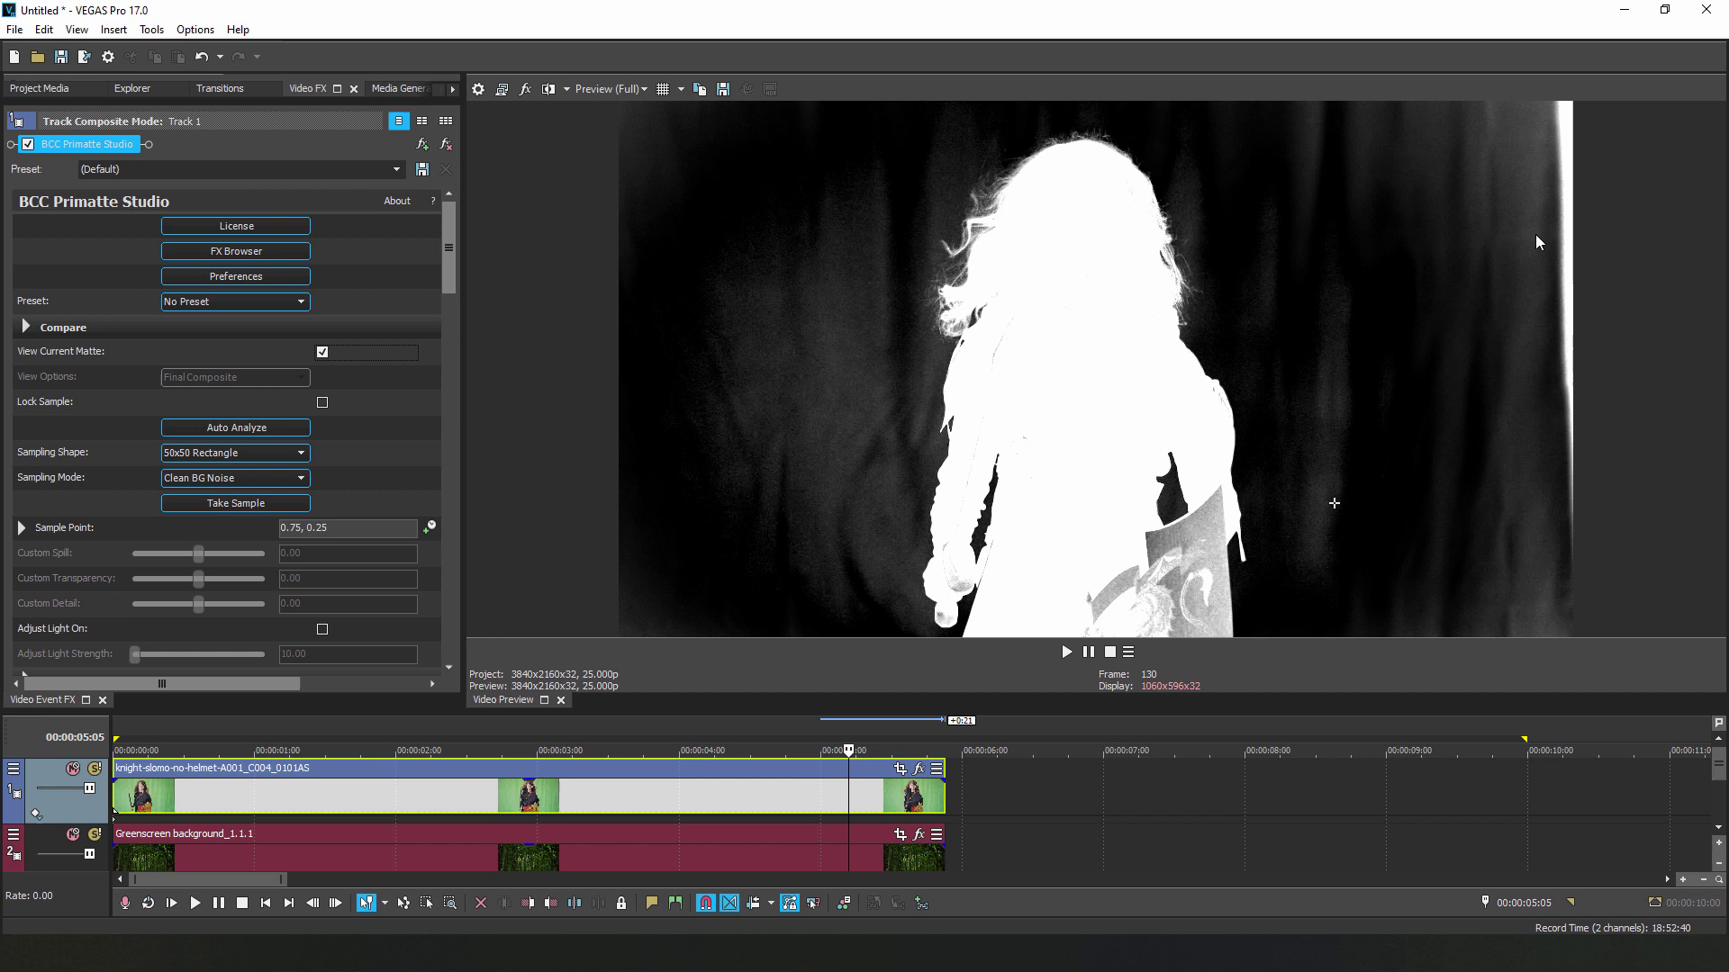
pyautogui.click(322, 630)
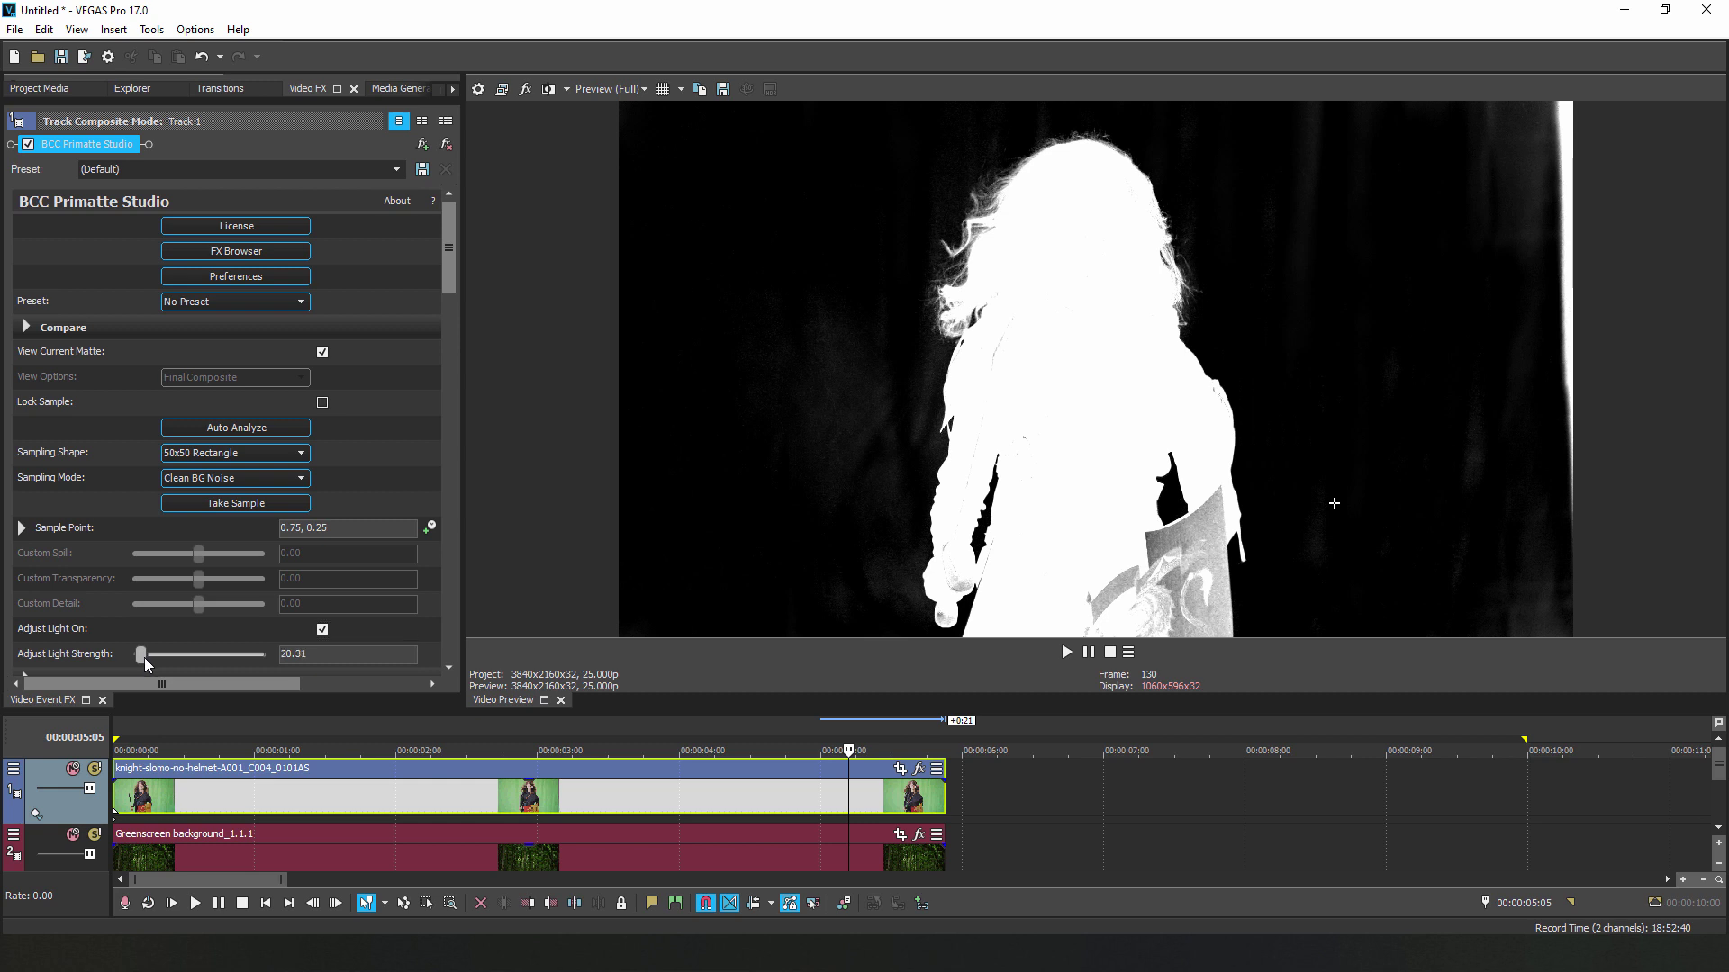
pyautogui.moveTo(181, 652)
pyautogui.mouseDown()
pyautogui.moveTo(286, 652)
pyautogui.moveTo(235, 652)
pyautogui.mouseUp()
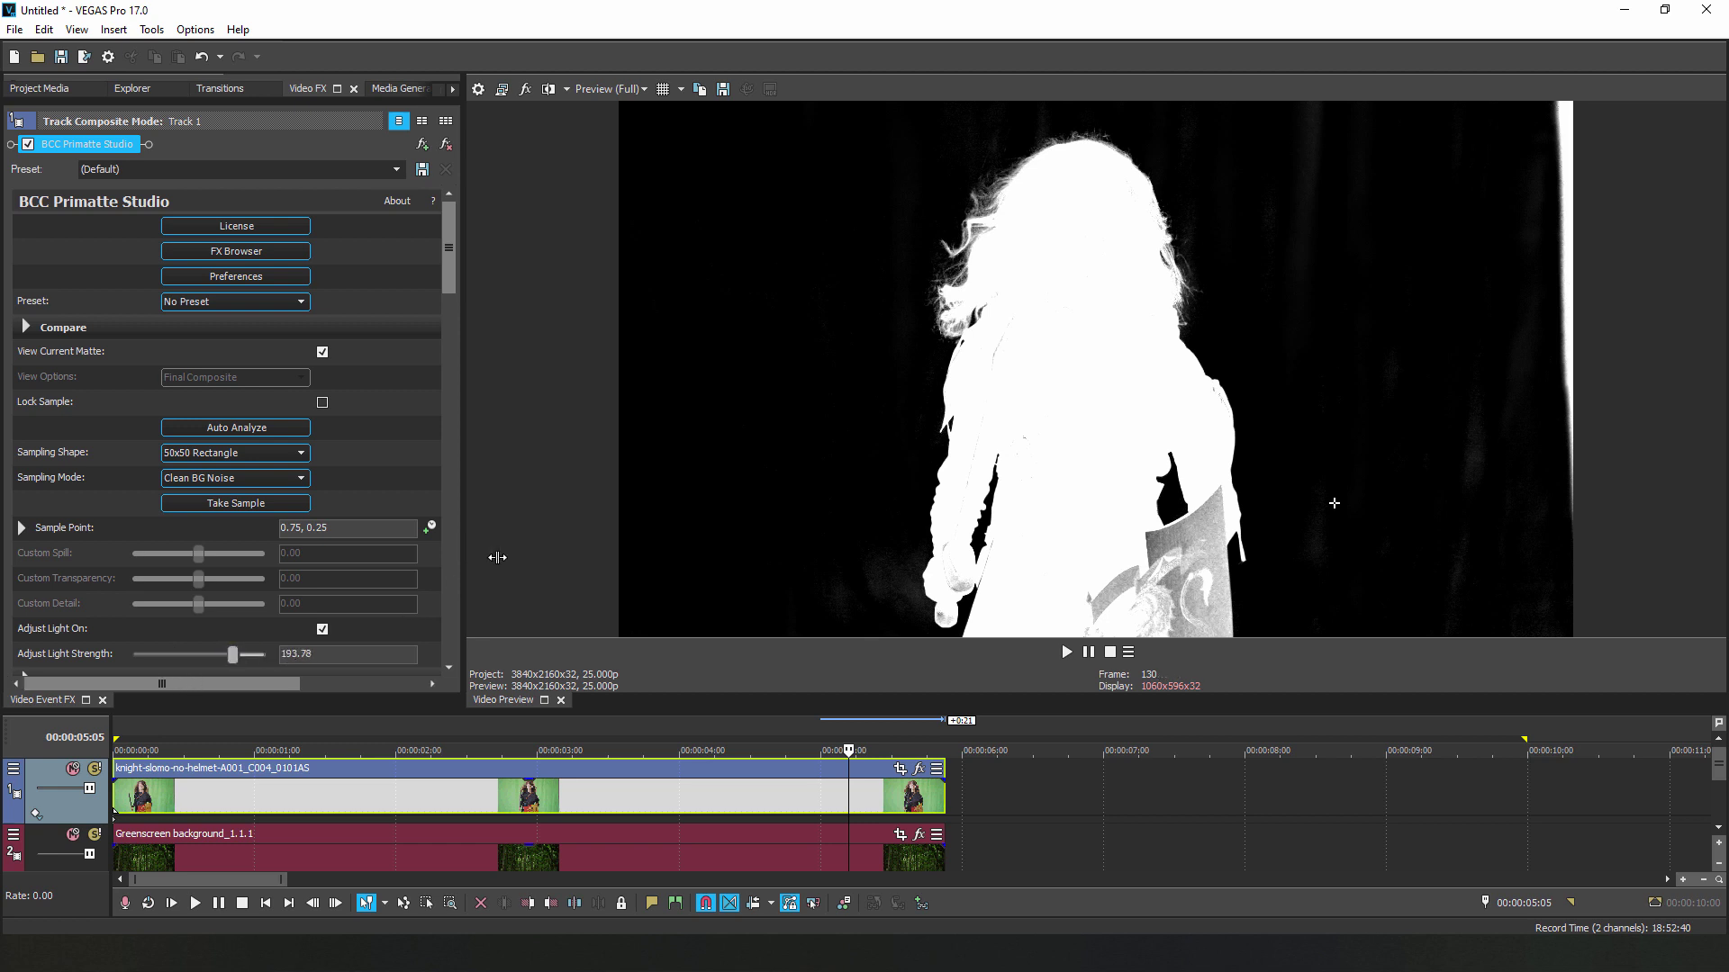
# - Turn off View Current Matte and switch View Options to Matte Status
pyautogui.click(322, 353)
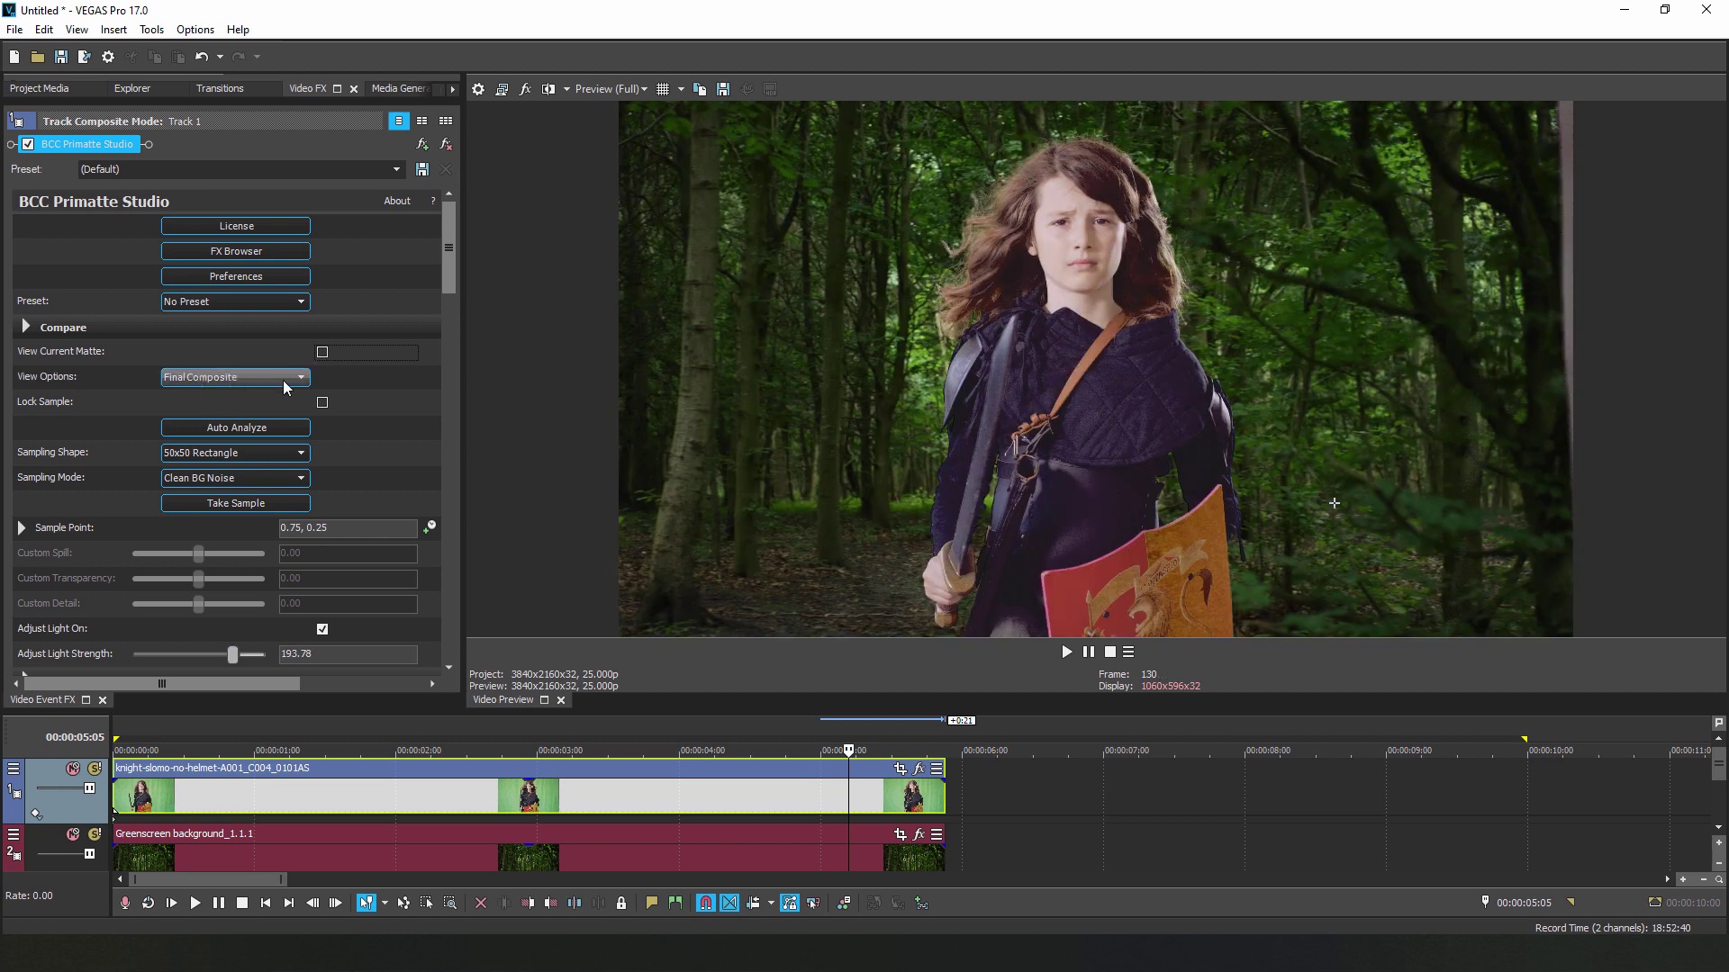
pyautogui.click(304, 376)
pyautogui.click(252, 405)
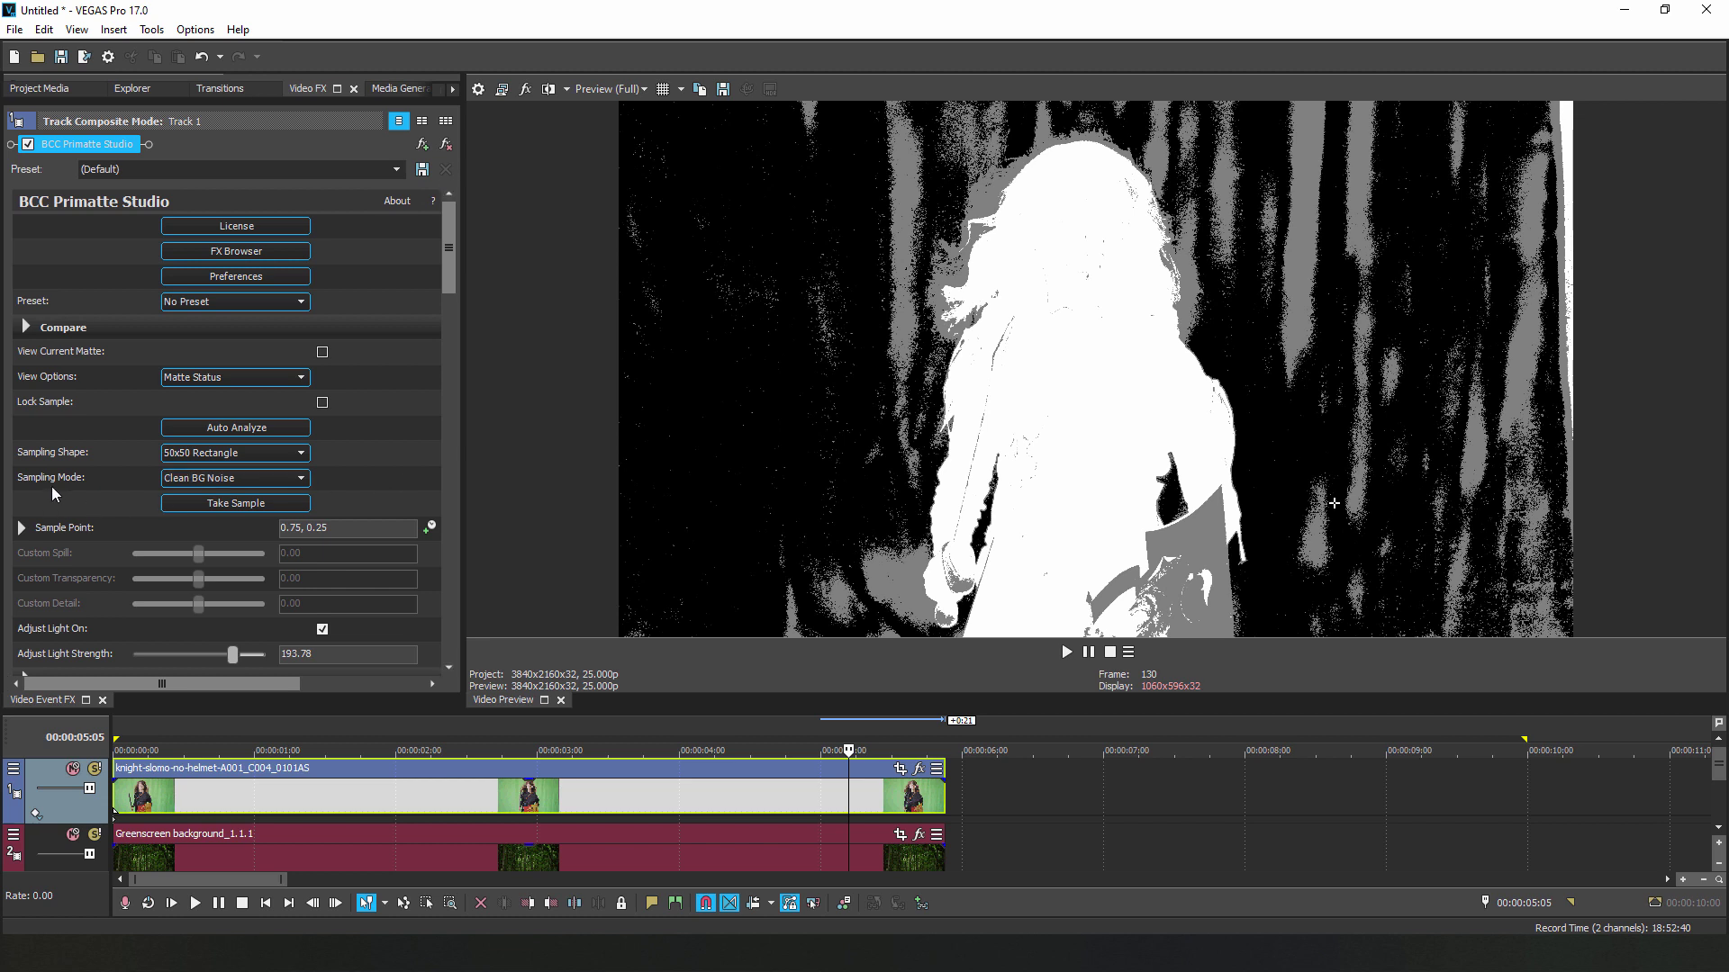
# - Keep Clean BG Noise sampling and place the sample point on the lower-left background
pyautogui.click(305, 479)
pyautogui.click(306, 479)
pyautogui.click(21, 527)
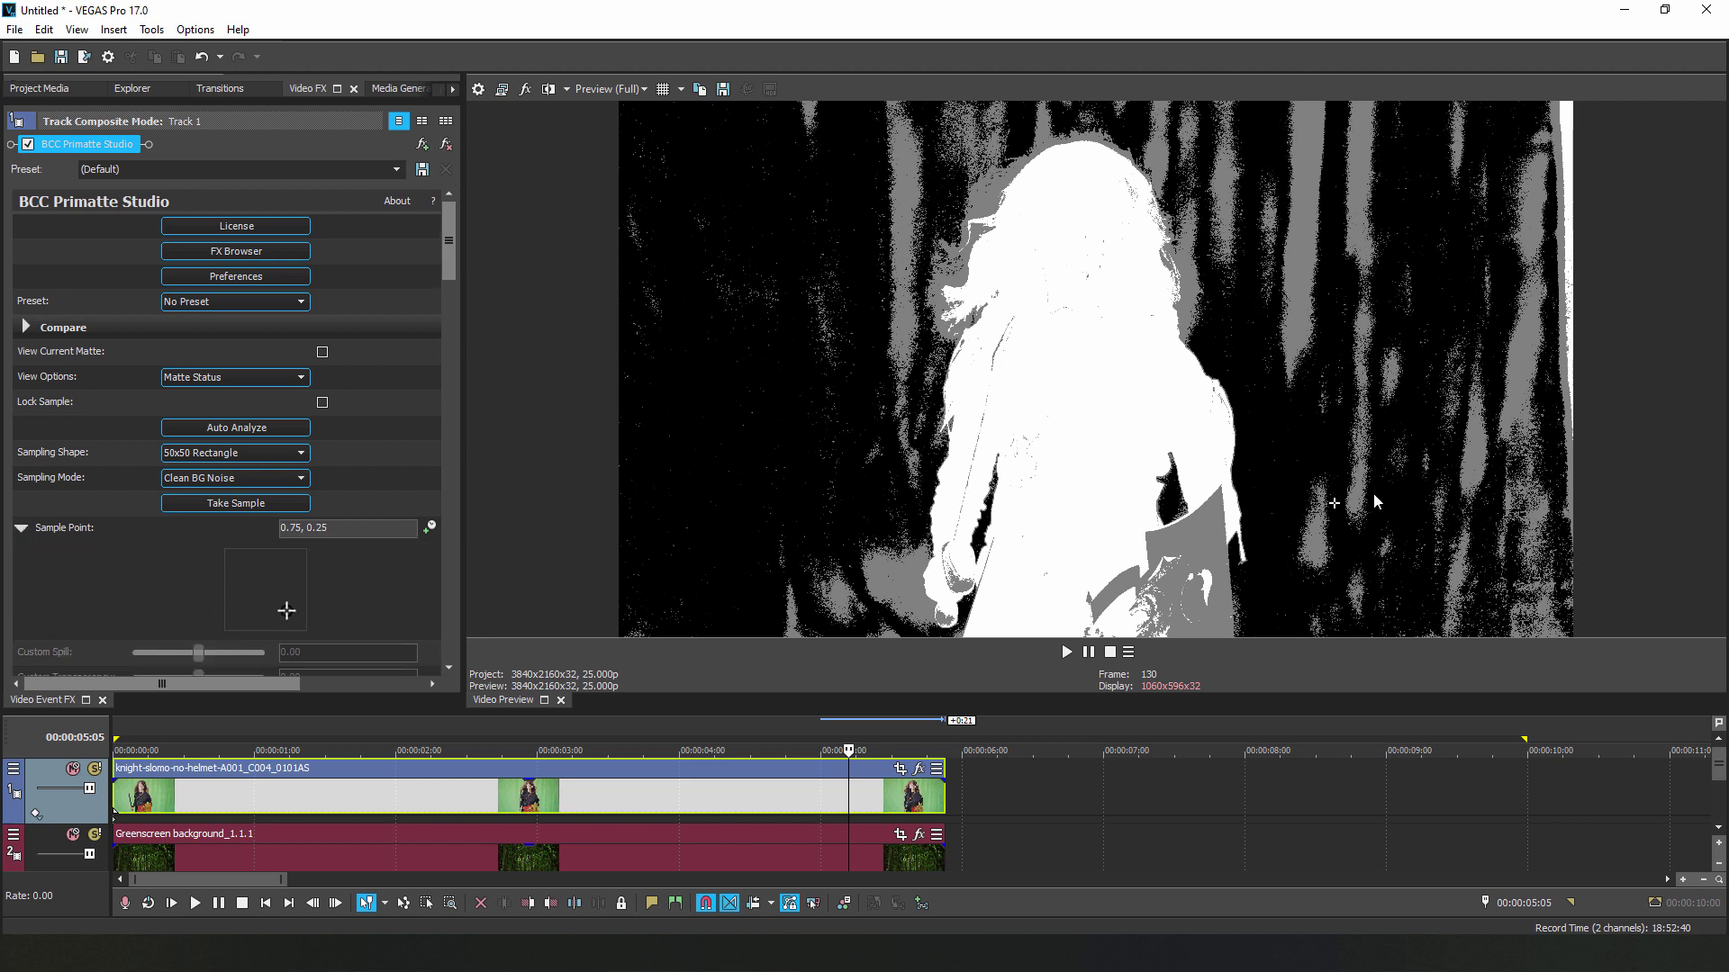
pyautogui.moveTo(1334, 504); pyautogui.dragTo(905, 209)
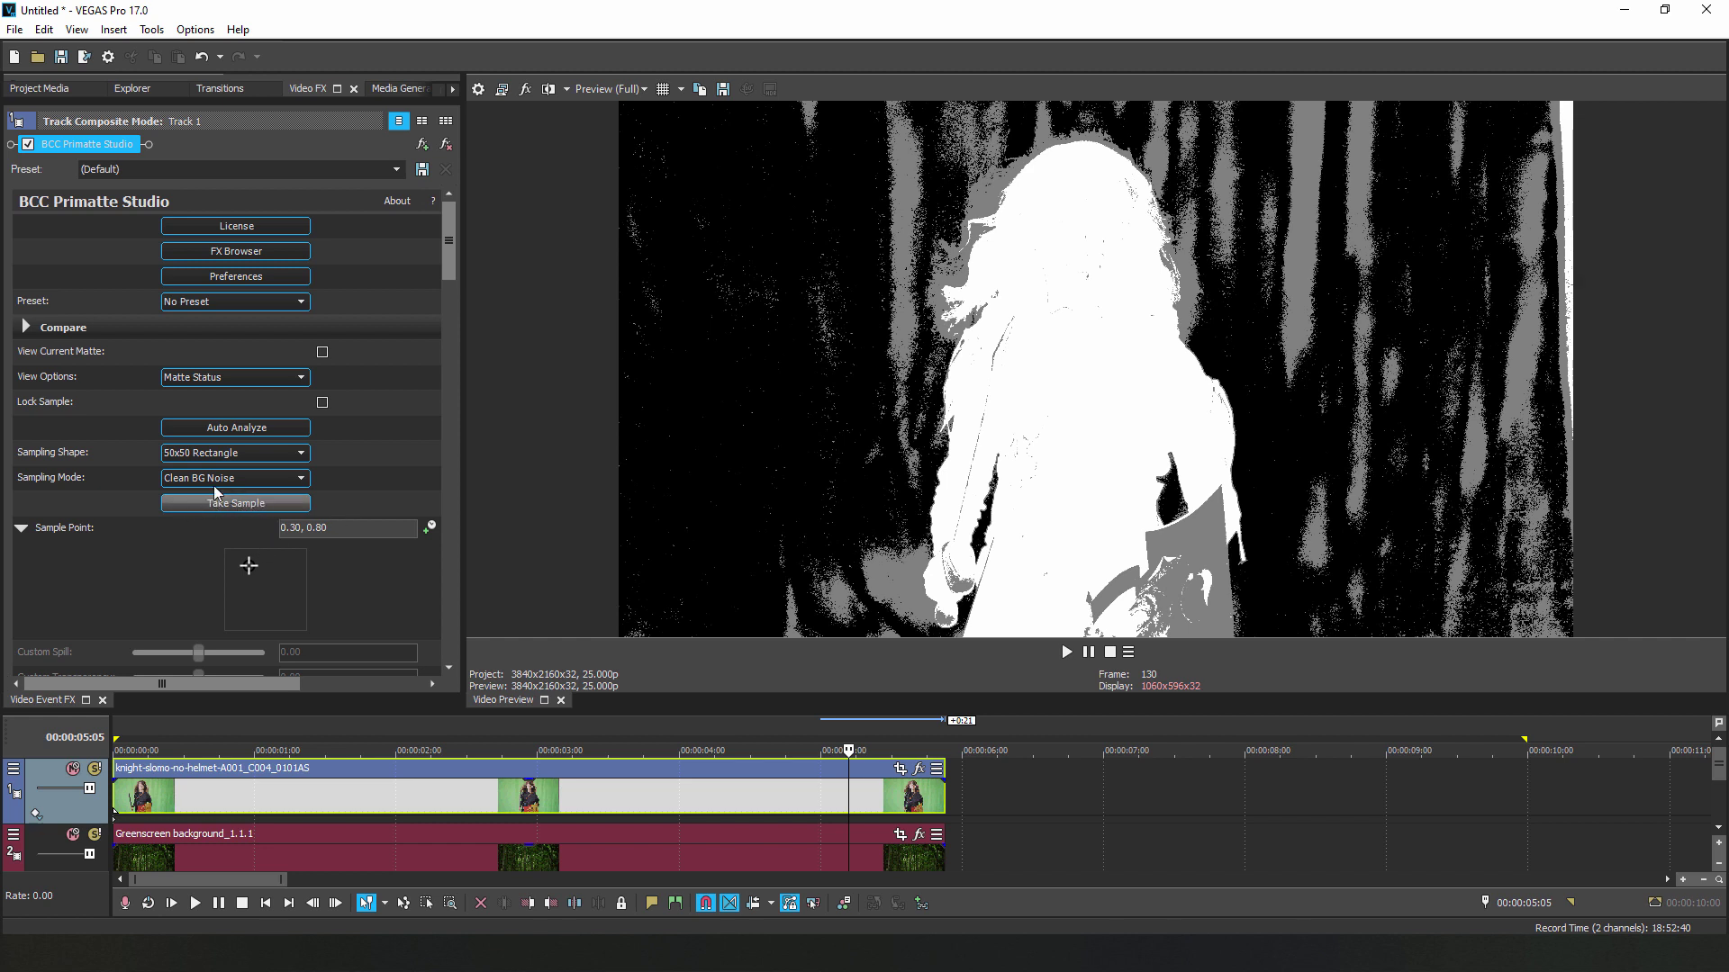
# - Take a 50x50 Rectangle background sample, then move the point to the right-side background
pyautogui.click(301, 459)
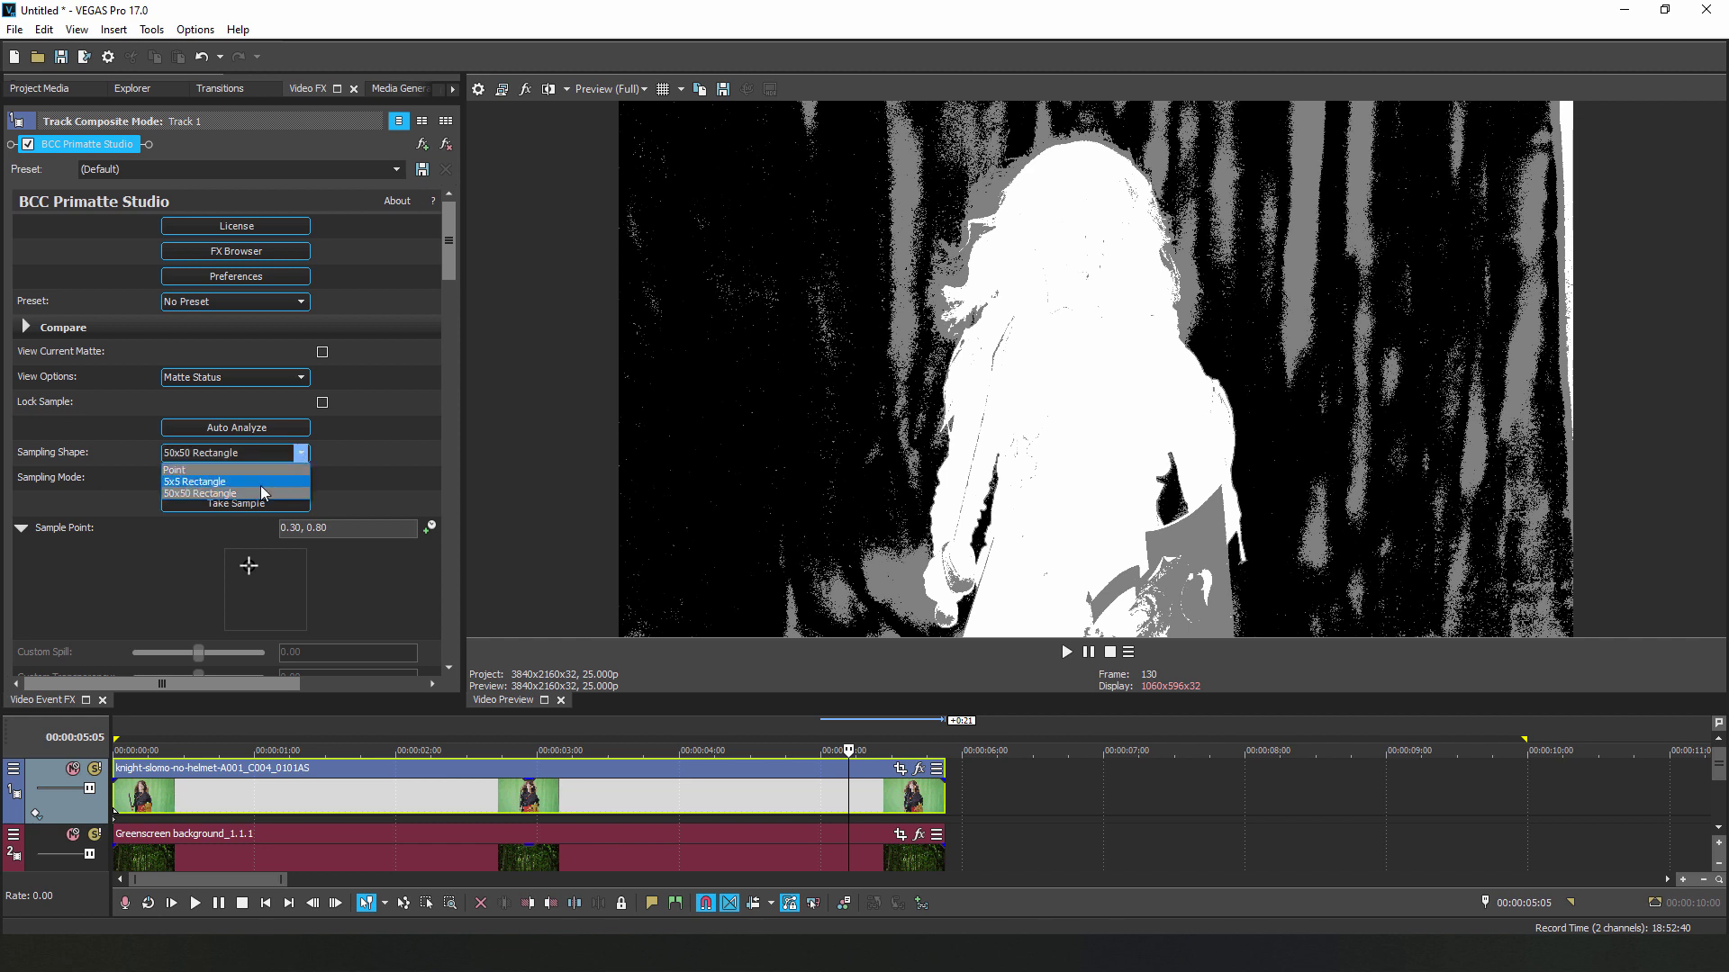
pyautogui.click(228, 508)
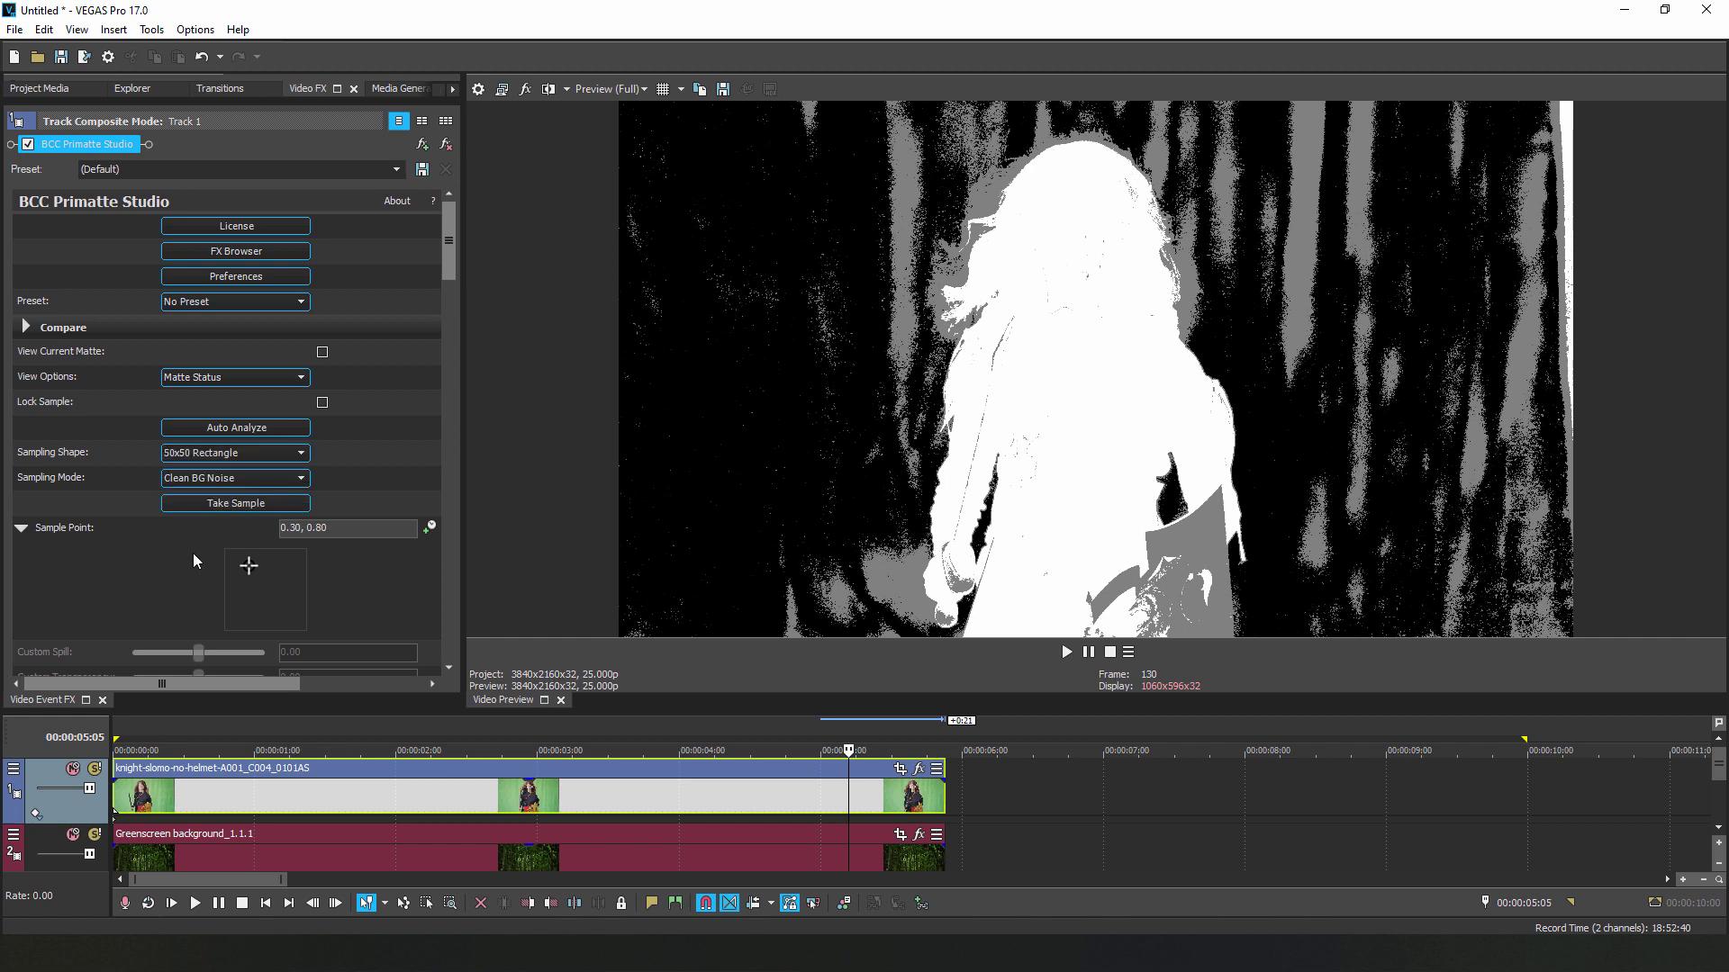
pyautogui.click(248, 504)
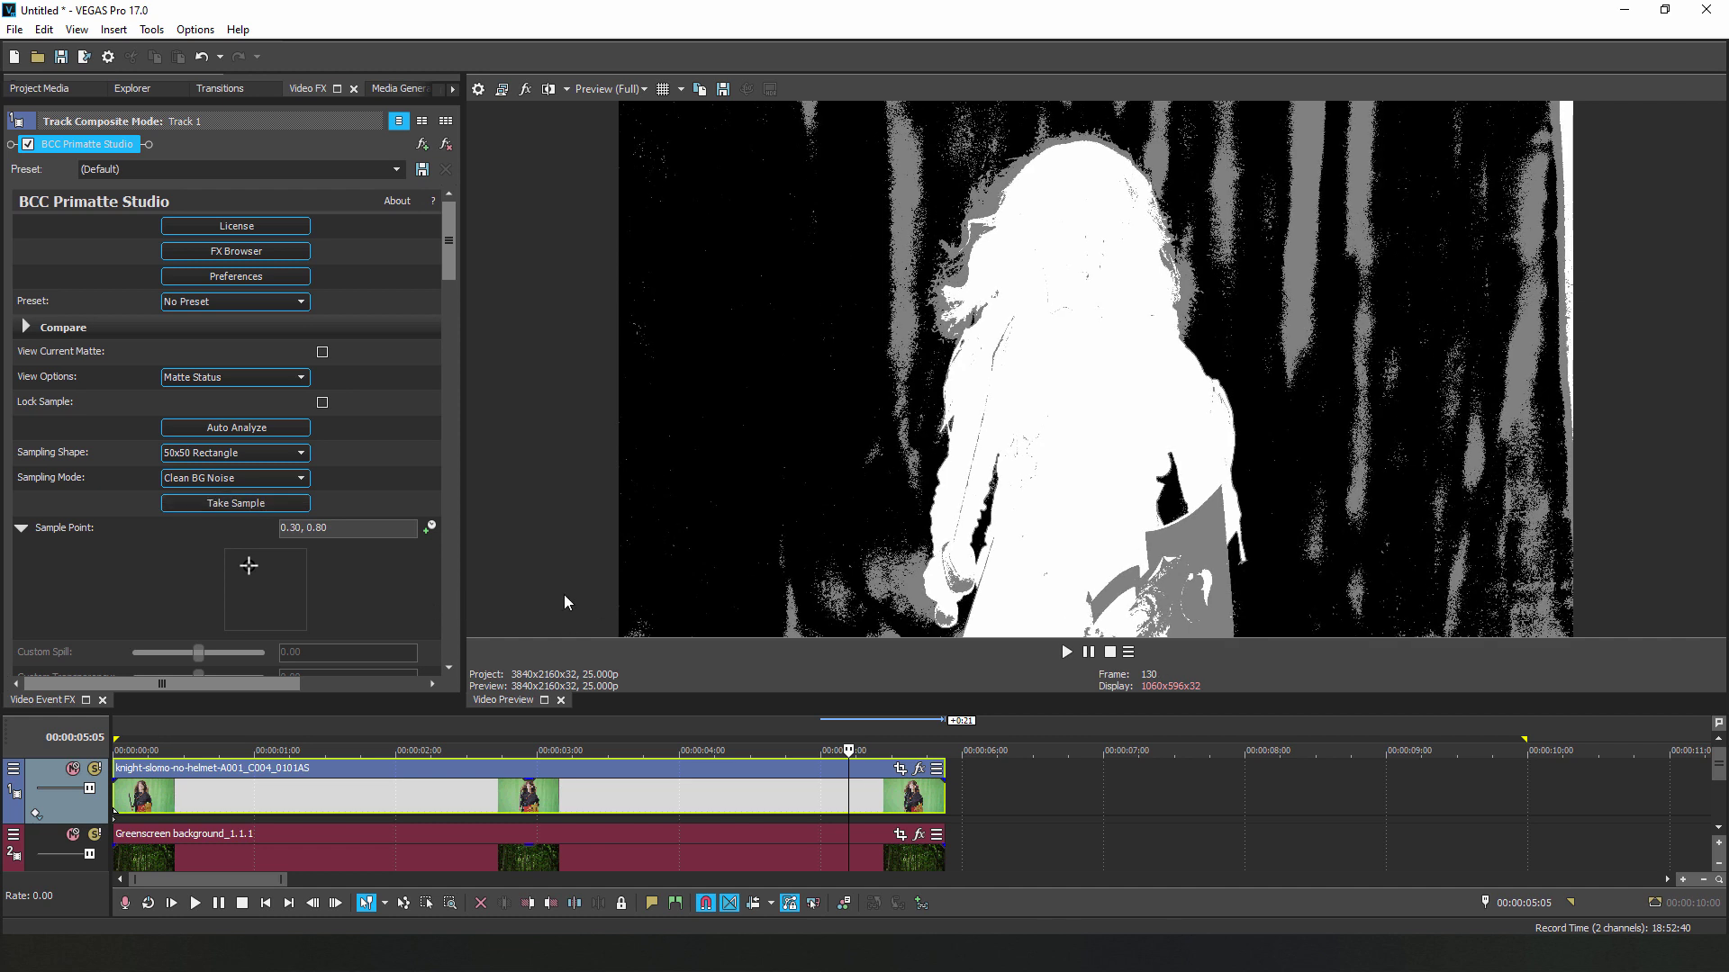
pyautogui.moveTo(248, 566)
pyautogui.mouseDown()
pyautogui.moveTo(282, 572)
pyautogui.moveTo(283, 558)
pyautogui.mouseUp()
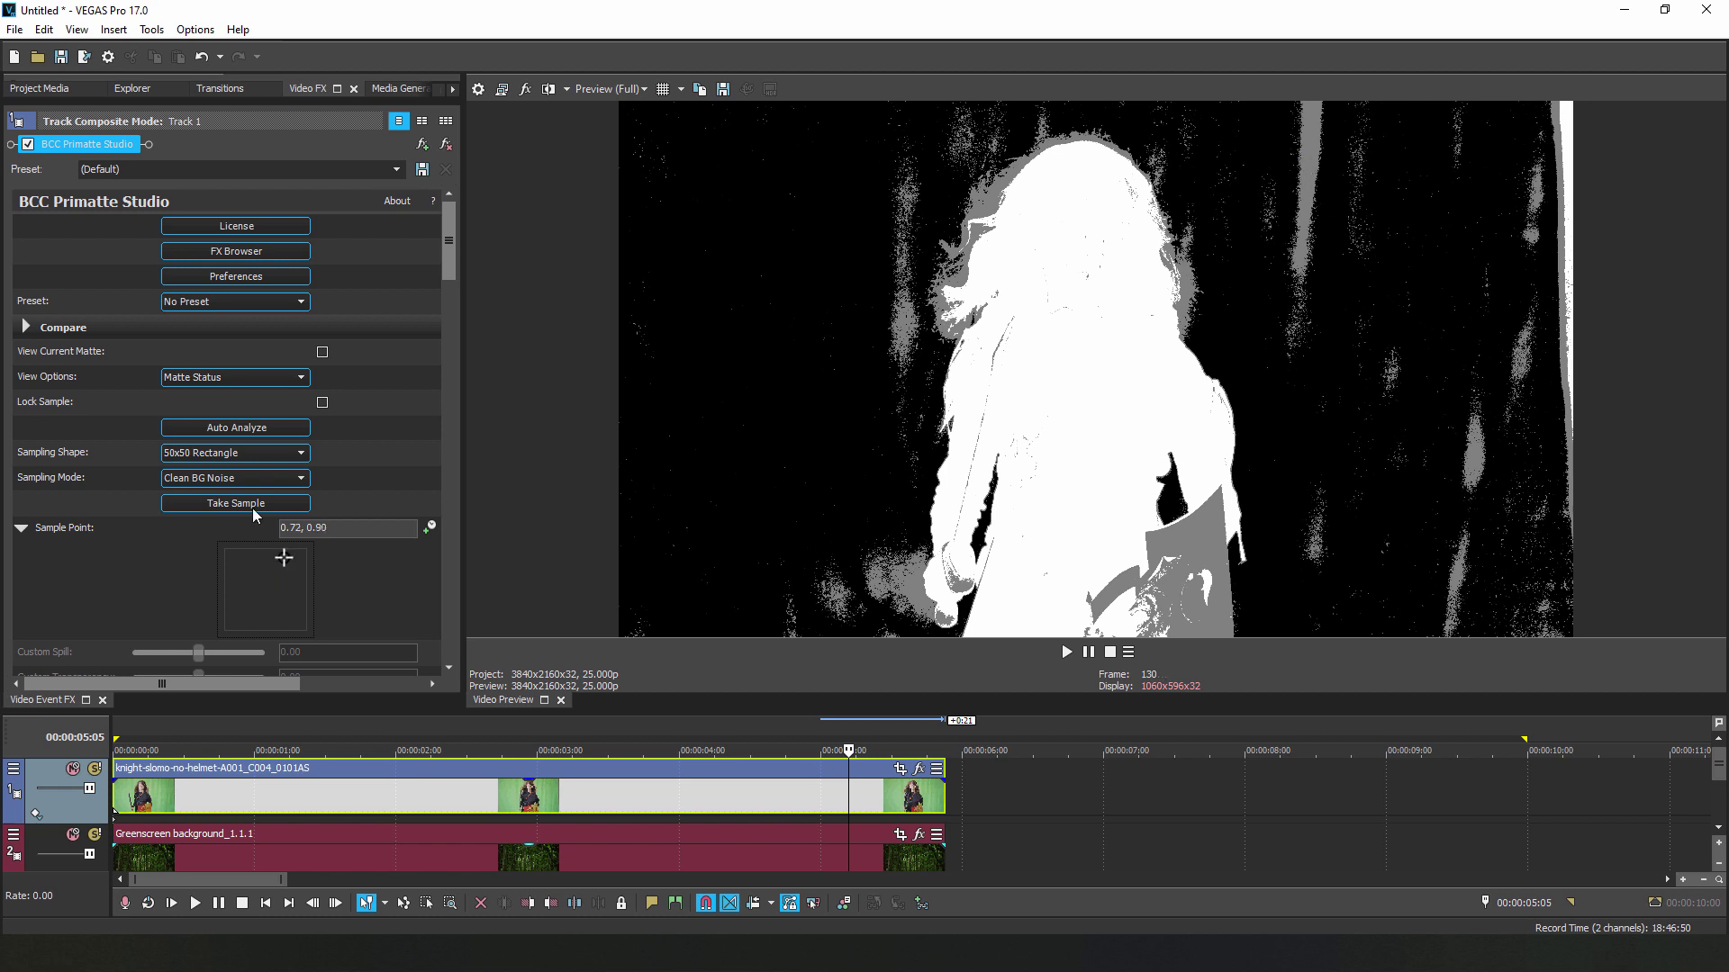
# - Sample the background left of the knight, then switch Sampling Mode to Clean FG Noise
pyautogui.click(934, 351)
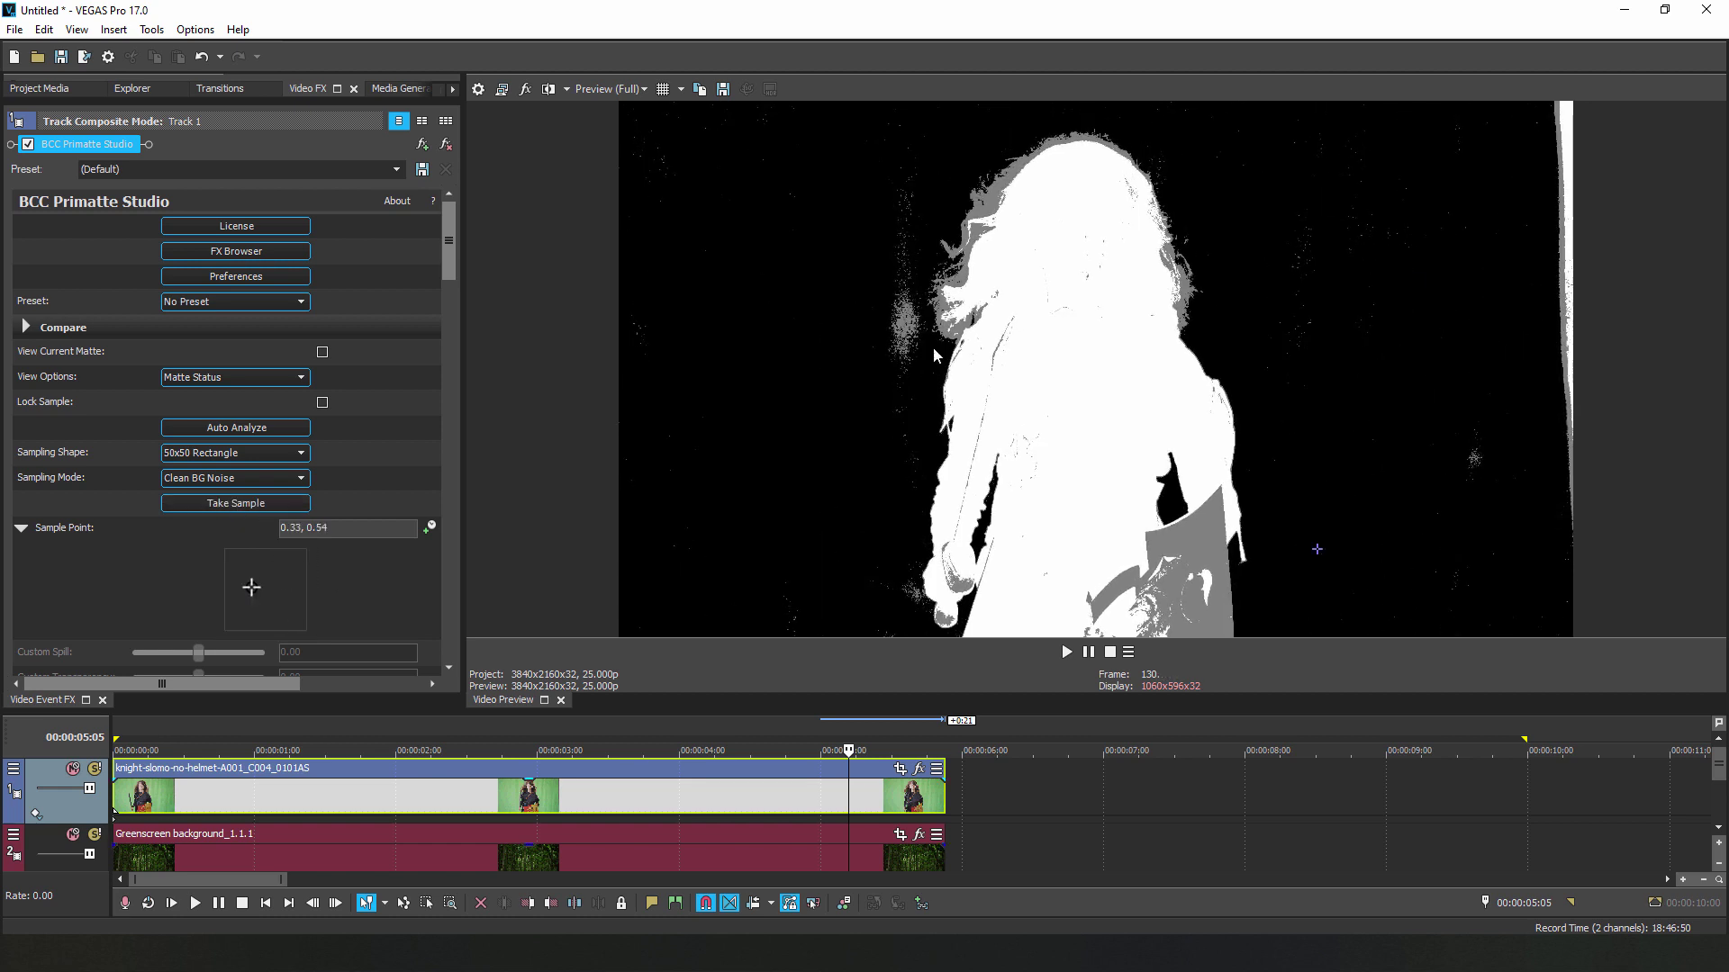
pyautogui.click(274, 501)
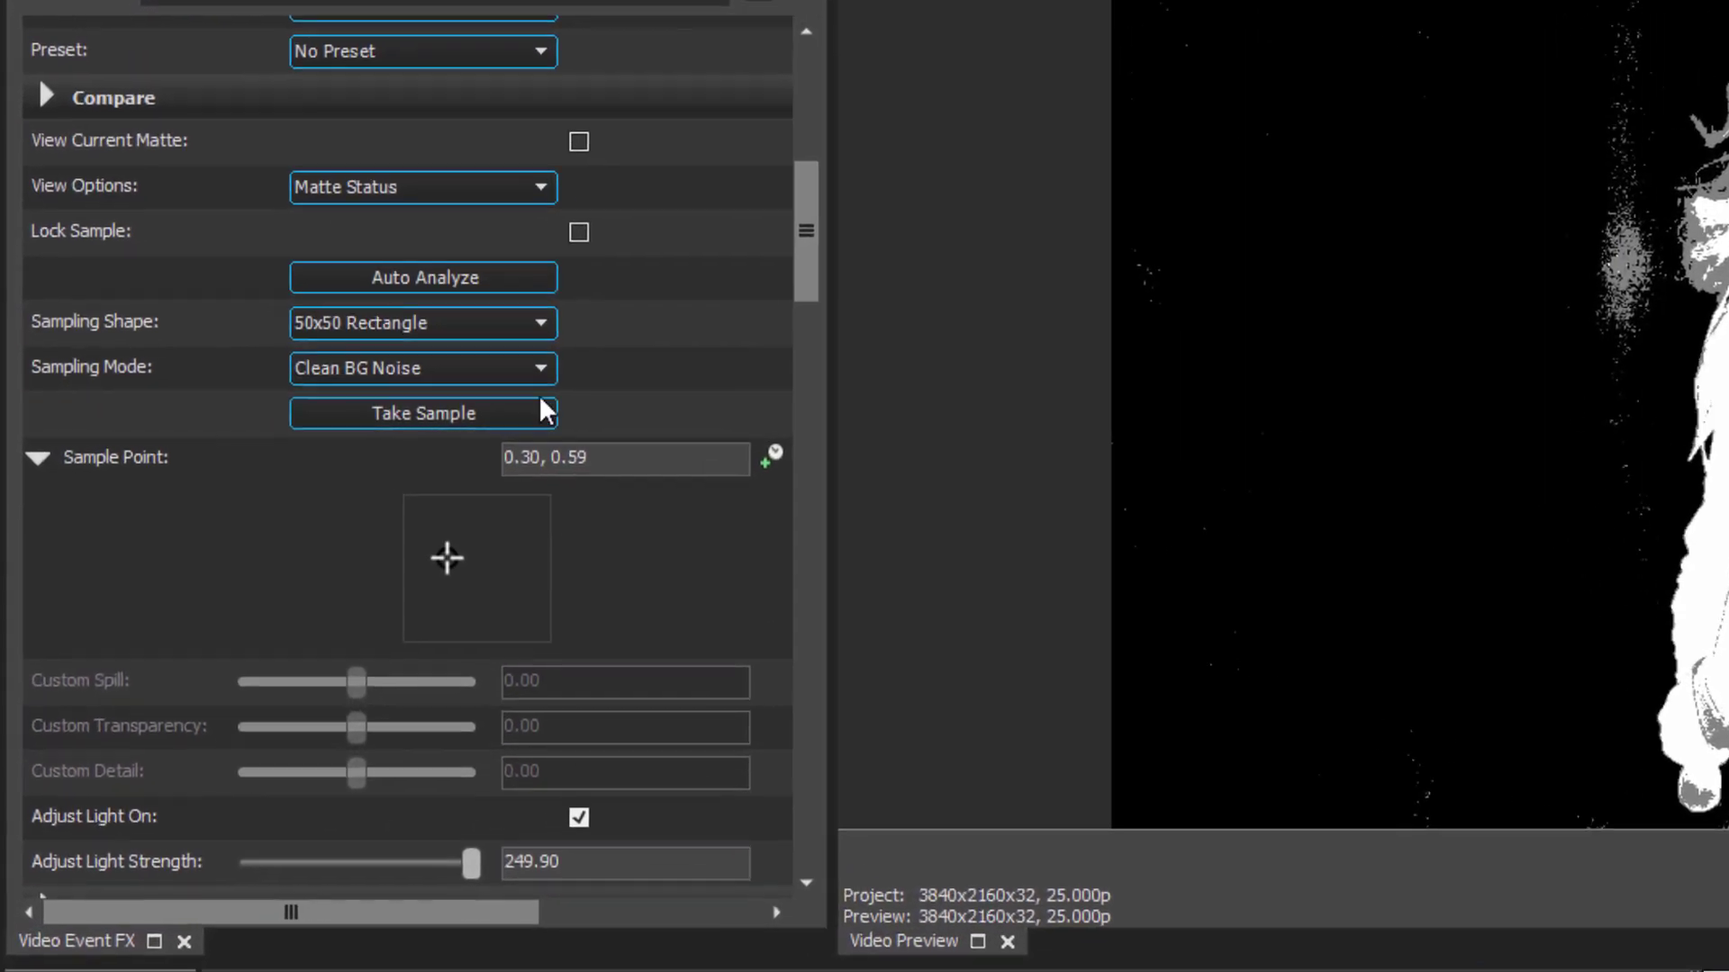
pyautogui.click(533, 369)
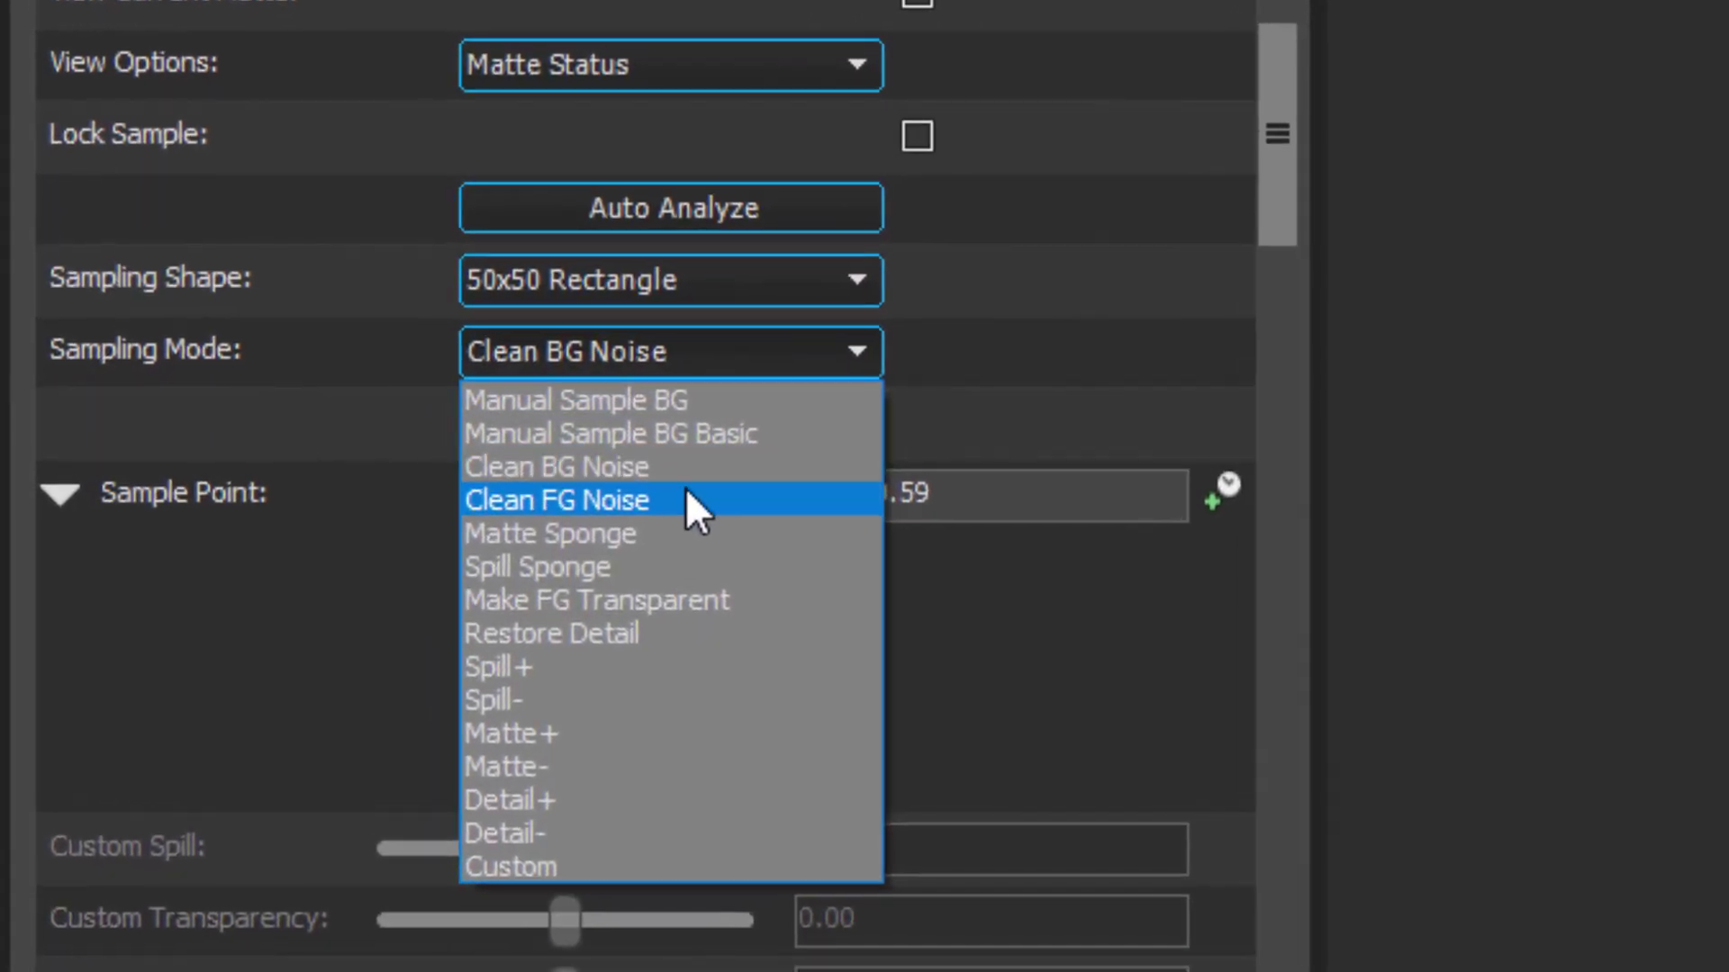
pyautogui.click(686, 500)
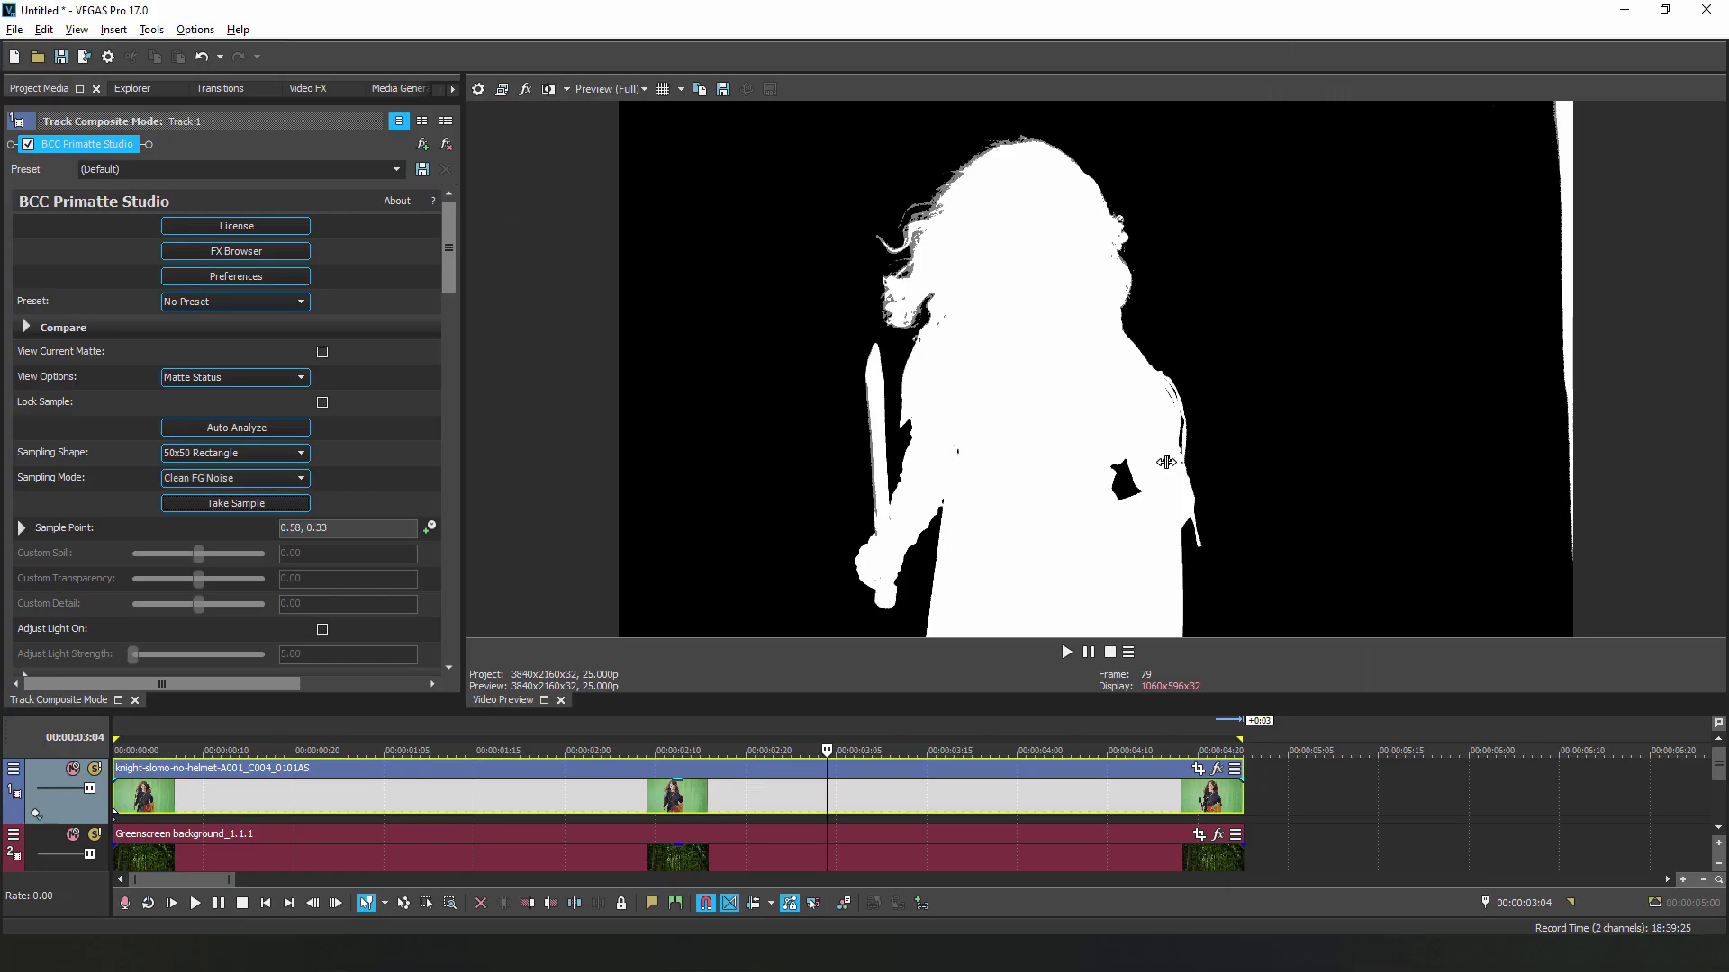
# - Sample patchy spots on the knight's matte, including the hip hole at frame 98
pyautogui.click(969, 318)
pyautogui.moveTo(970, 319); pyautogui.dragTo(962, 458)
pyautogui.click(1124, 533)
pyautogui.click(997, 749)
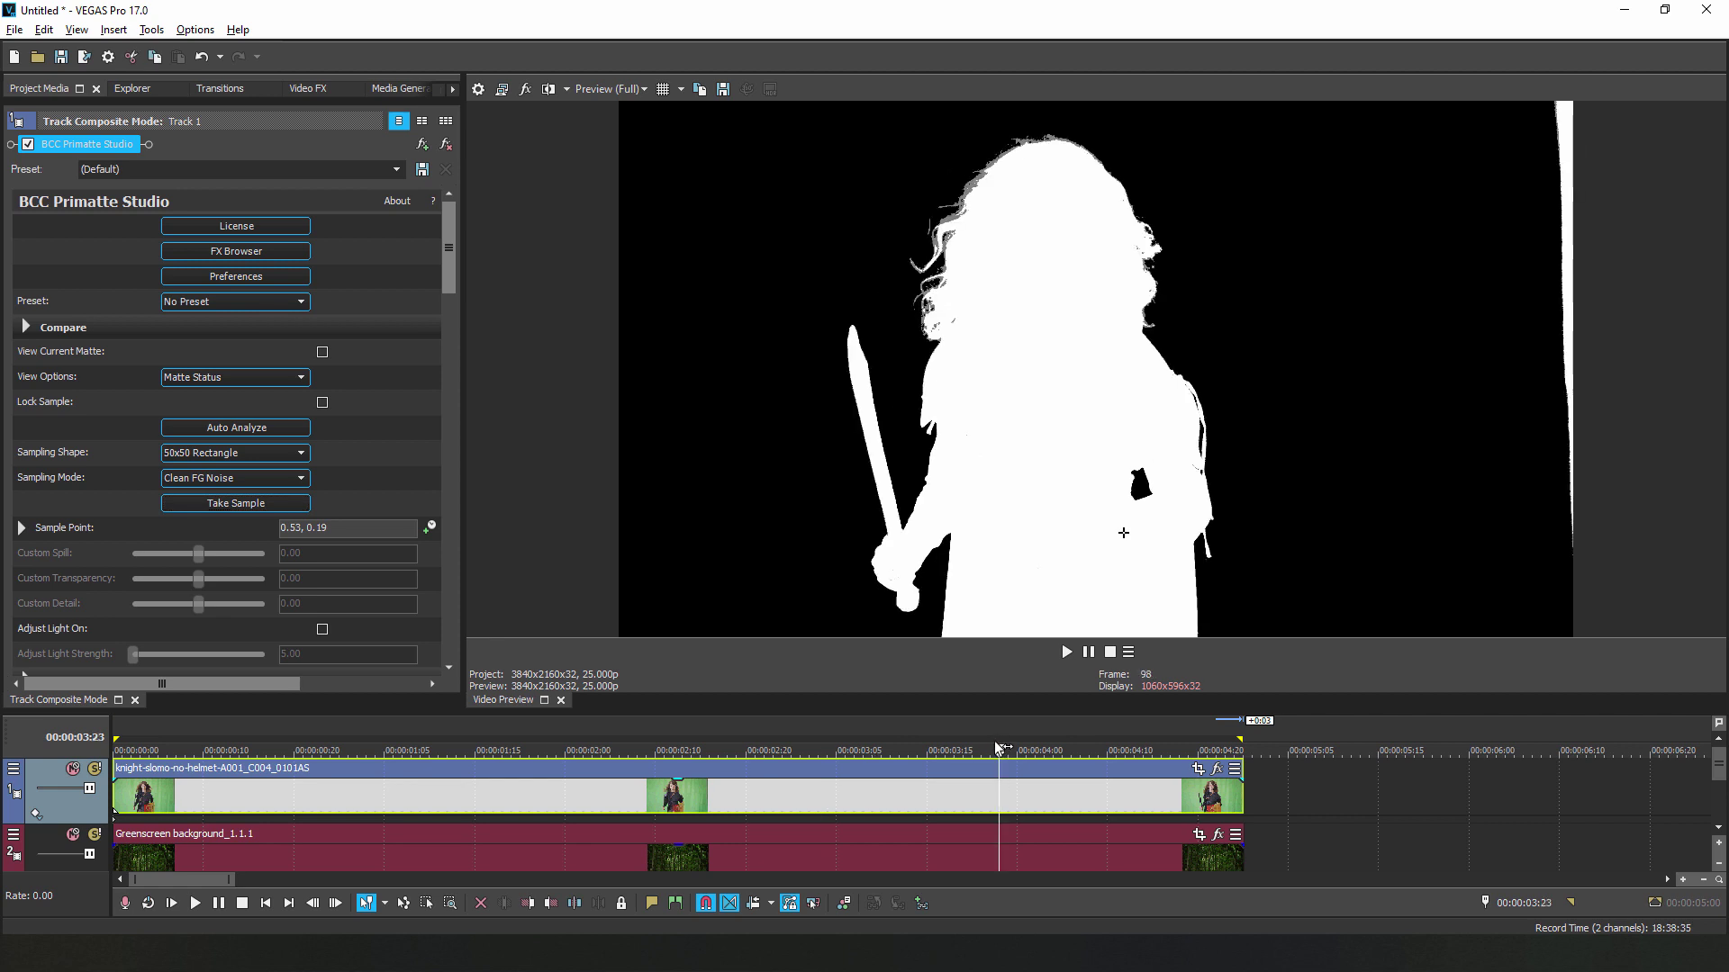
pyautogui.click(1160, 474)
# - Return the view to Final Composite and set Outside Mask Shape to Mocha Mask
pyautogui.click(238, 378)
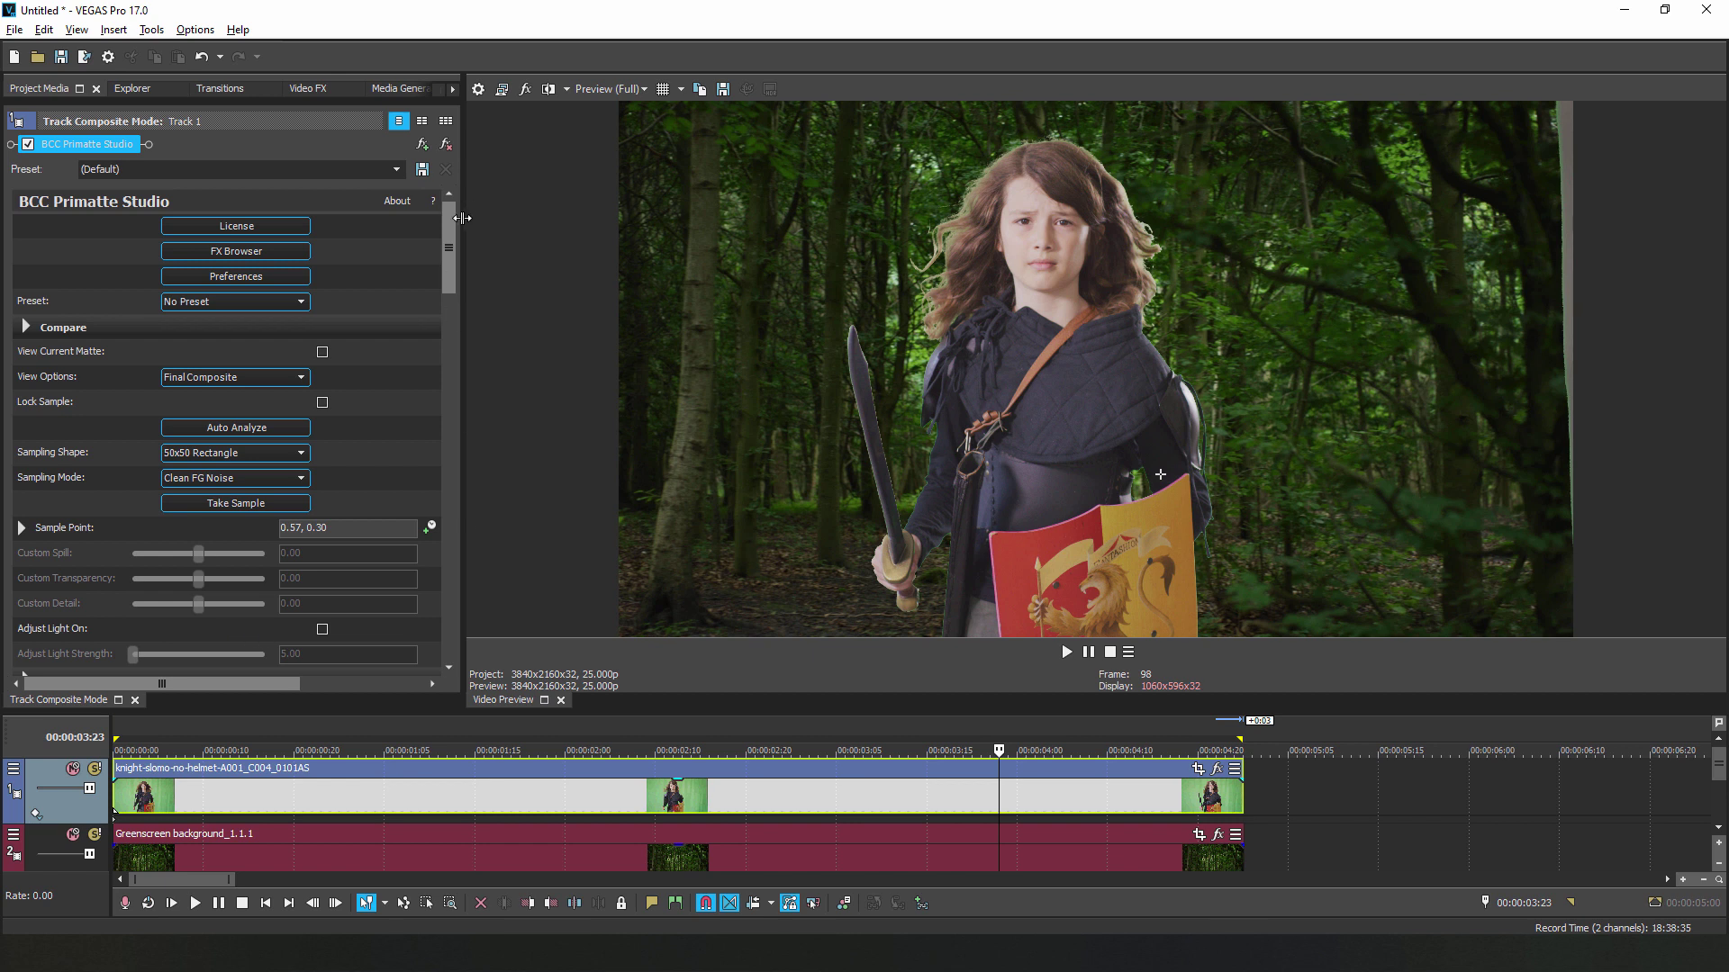
pyautogui.moveTo(450, 229); pyautogui.dragTo(420, 595)
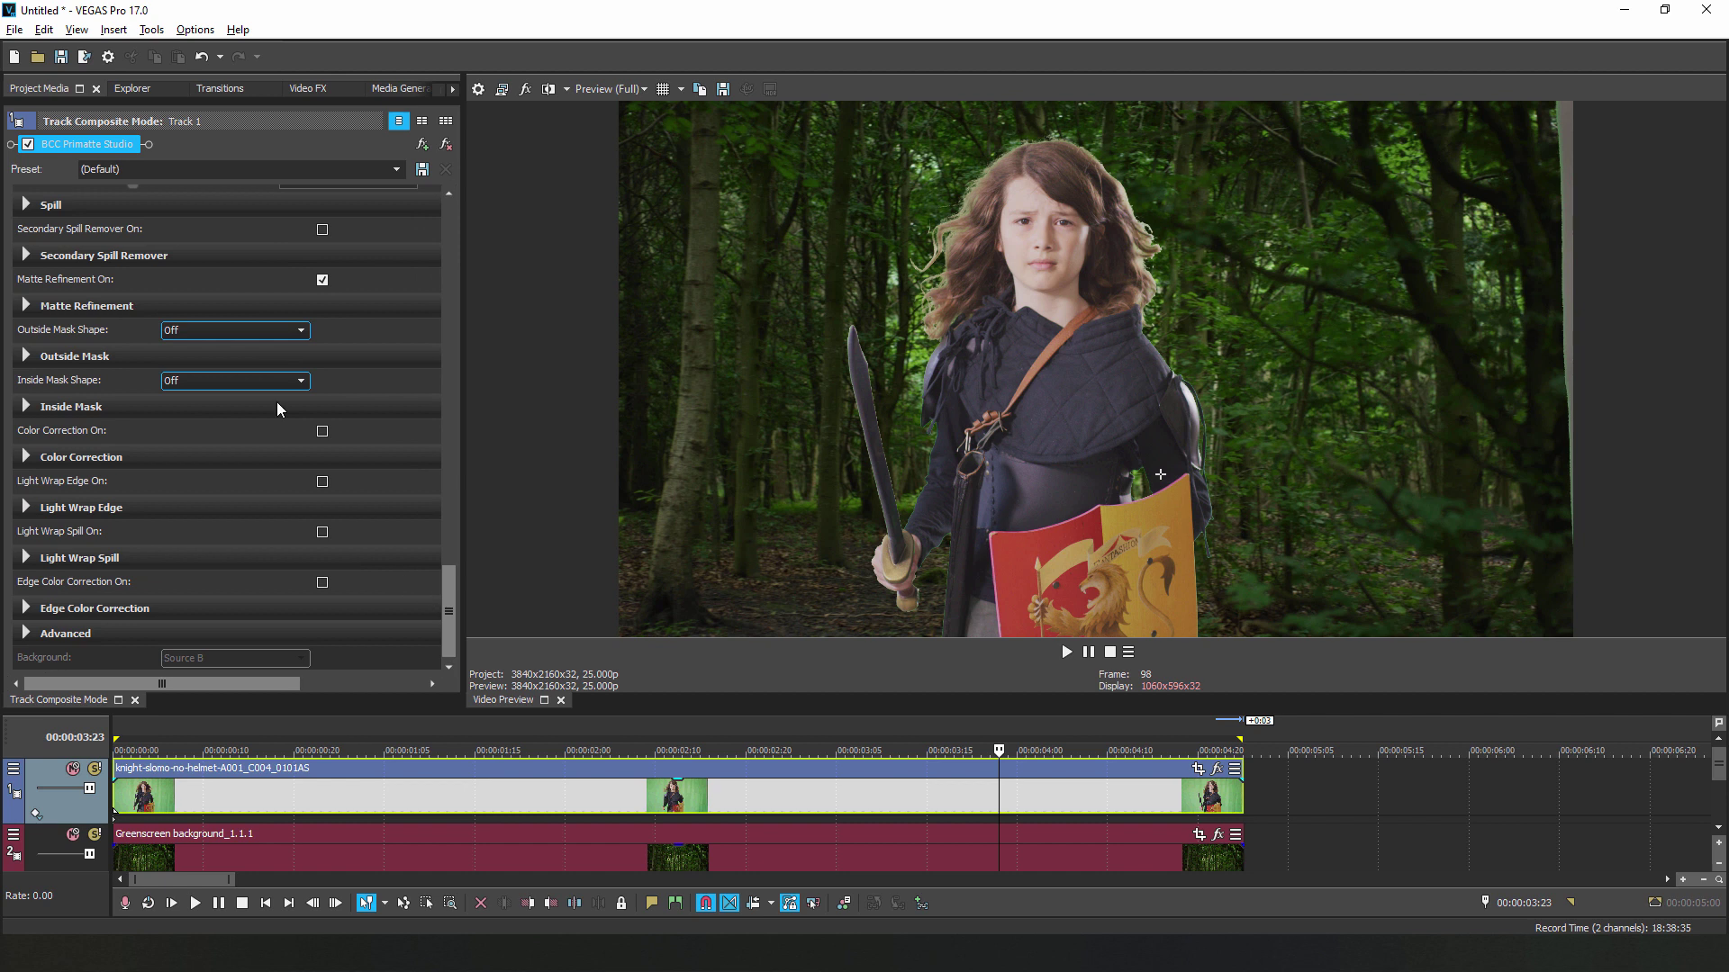
pyautogui.click(209, 332)
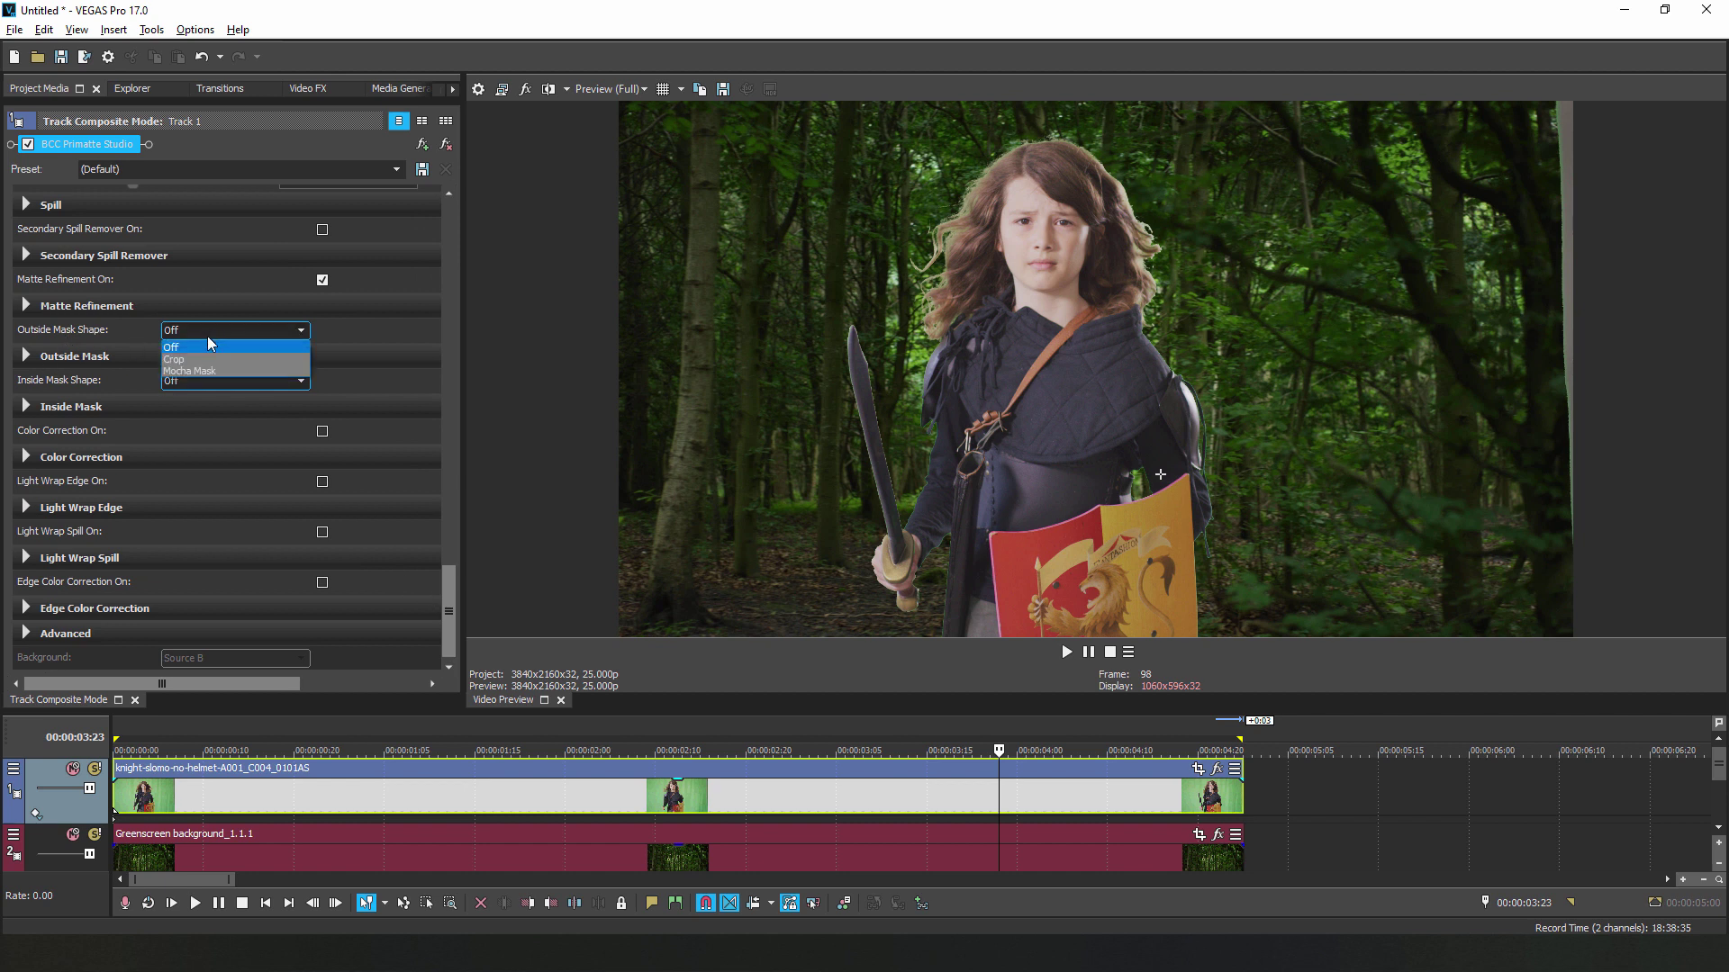
pyautogui.click(204, 367)
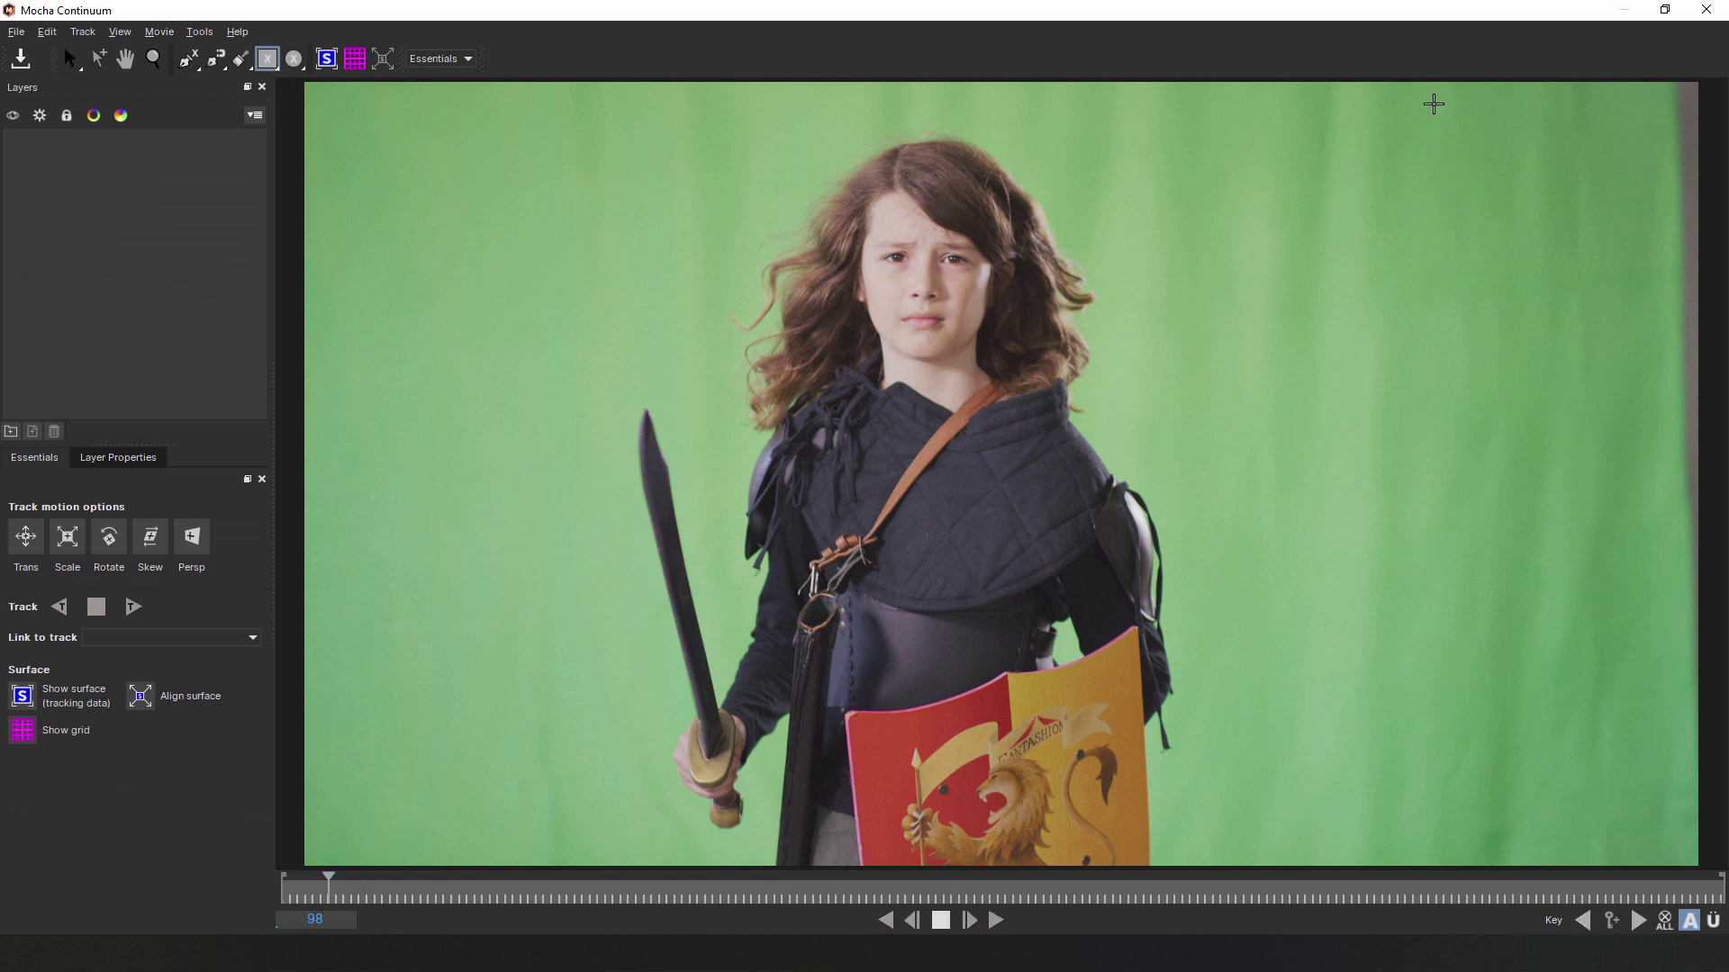
# - Zoom out in Mocha, draw a rectangle over the right-edge strip, and save on closing
pyautogui.press('z')
pyautogui.moveTo(1532, 348); pyautogui.dragTo(1527, 423)
pyautogui.hotkey('ctrl', 'r')
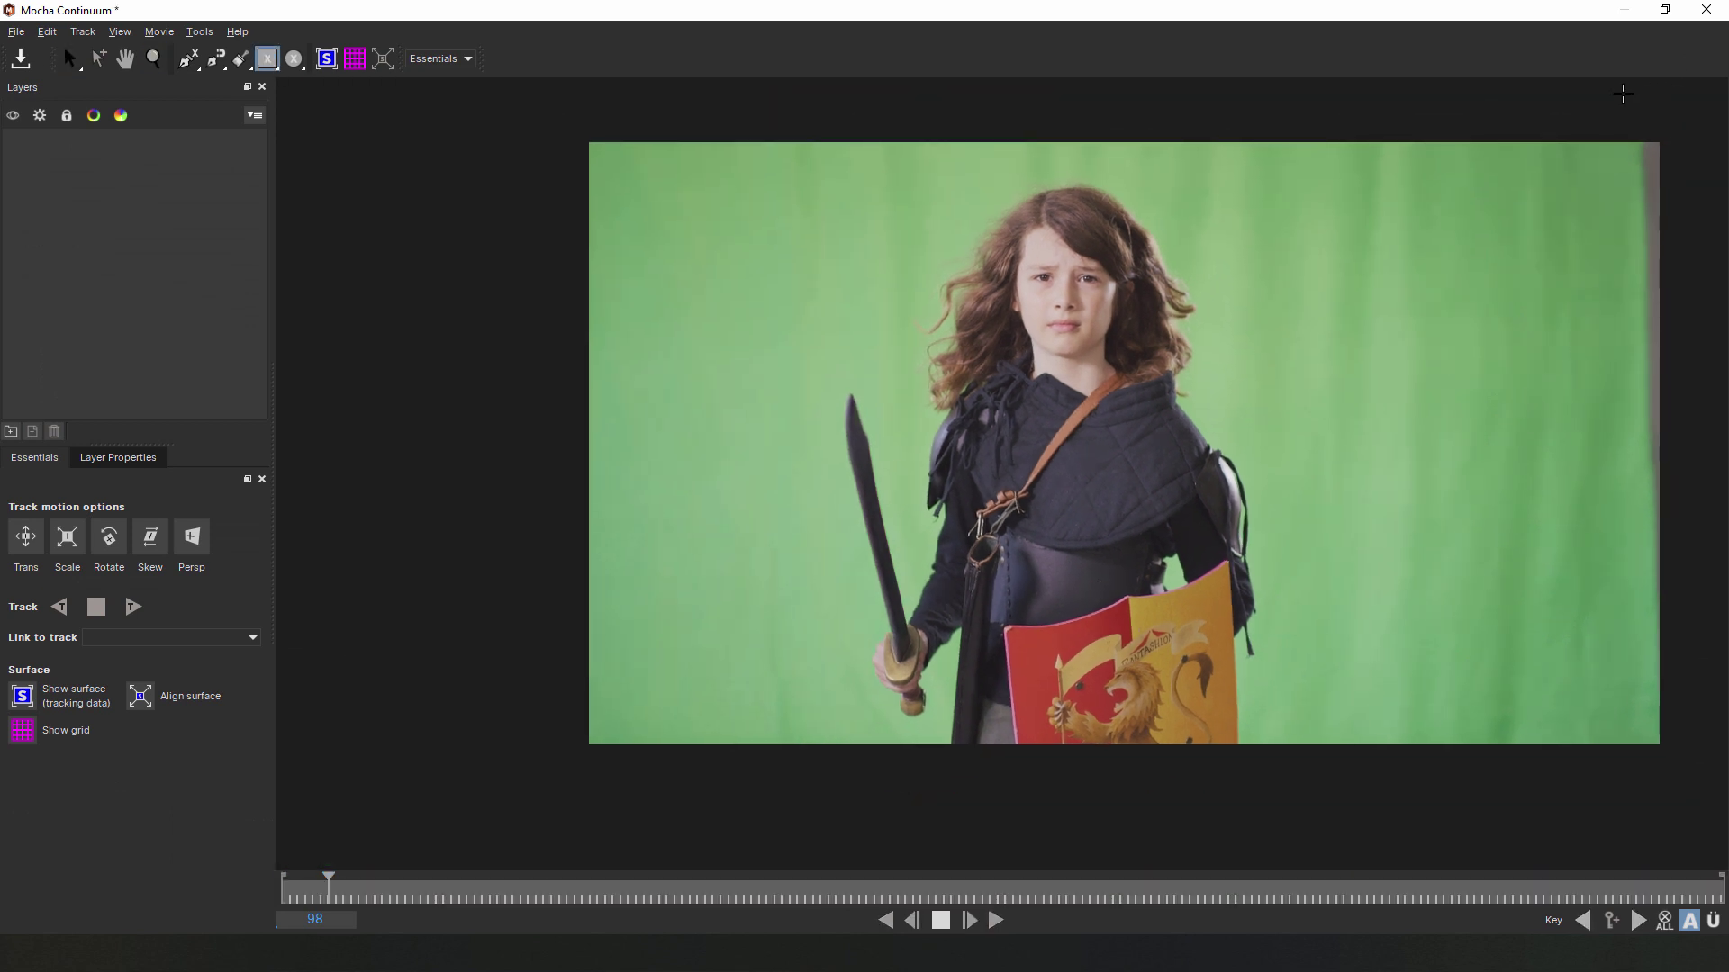
pyautogui.moveTo(1622, 101); pyautogui.dragTo(1692, 748)
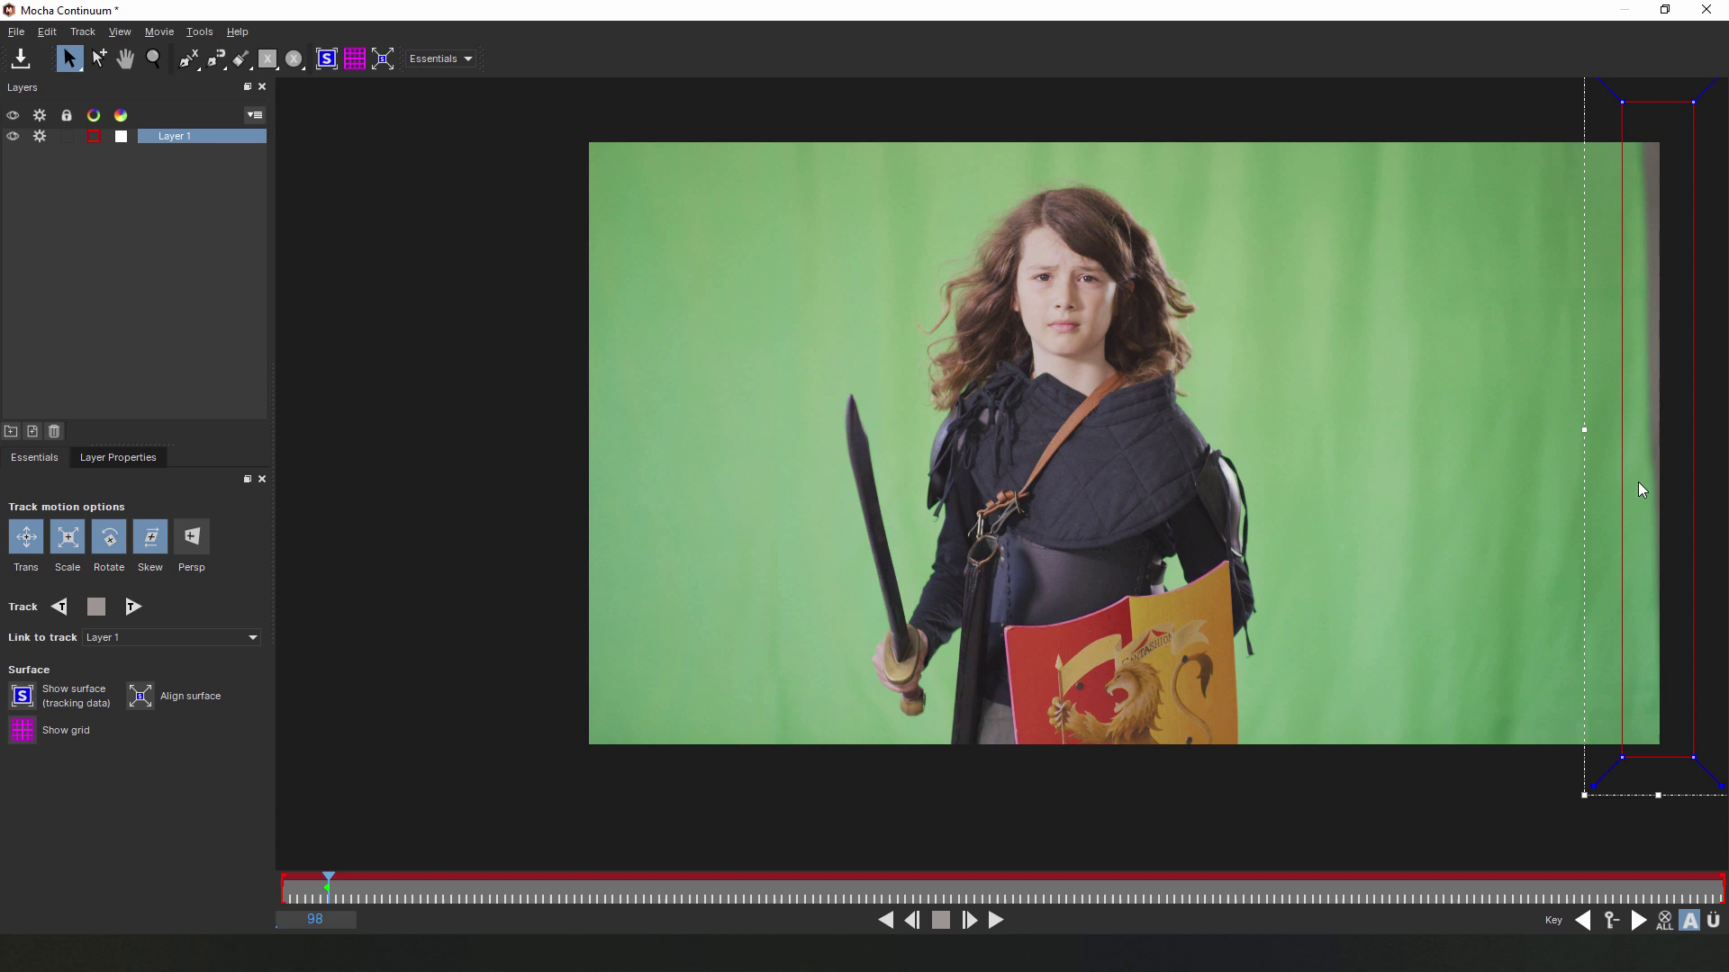
pyautogui.click(1705, 9)
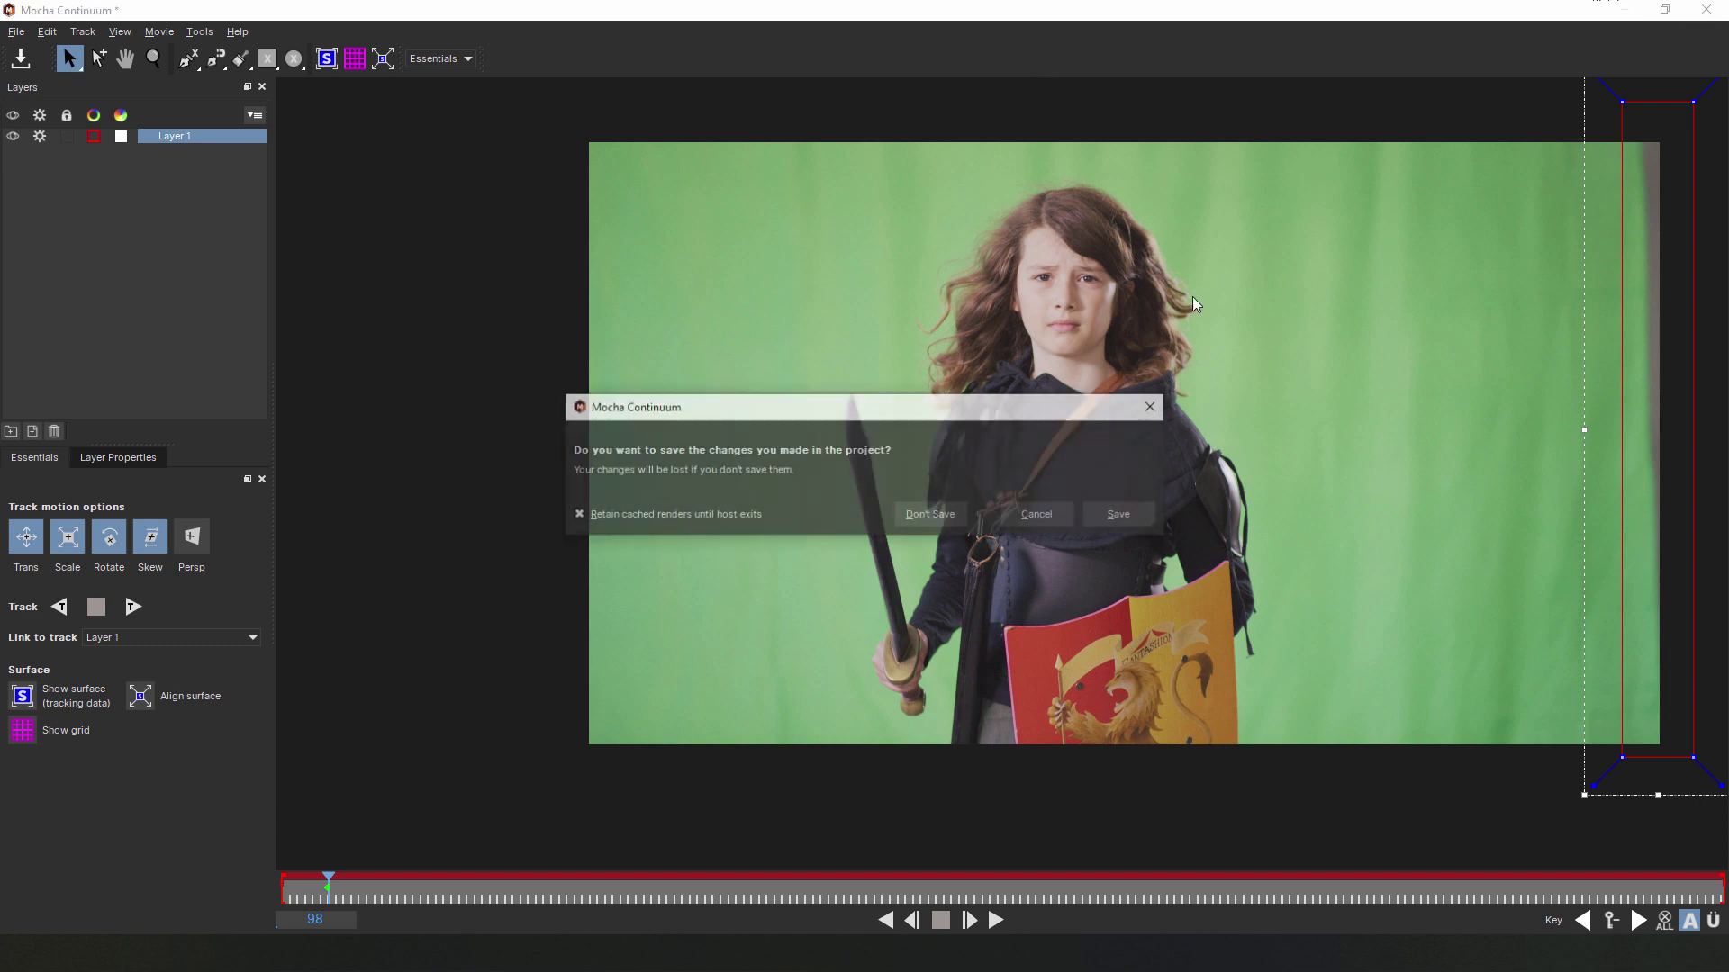
pyautogui.click(1122, 519)
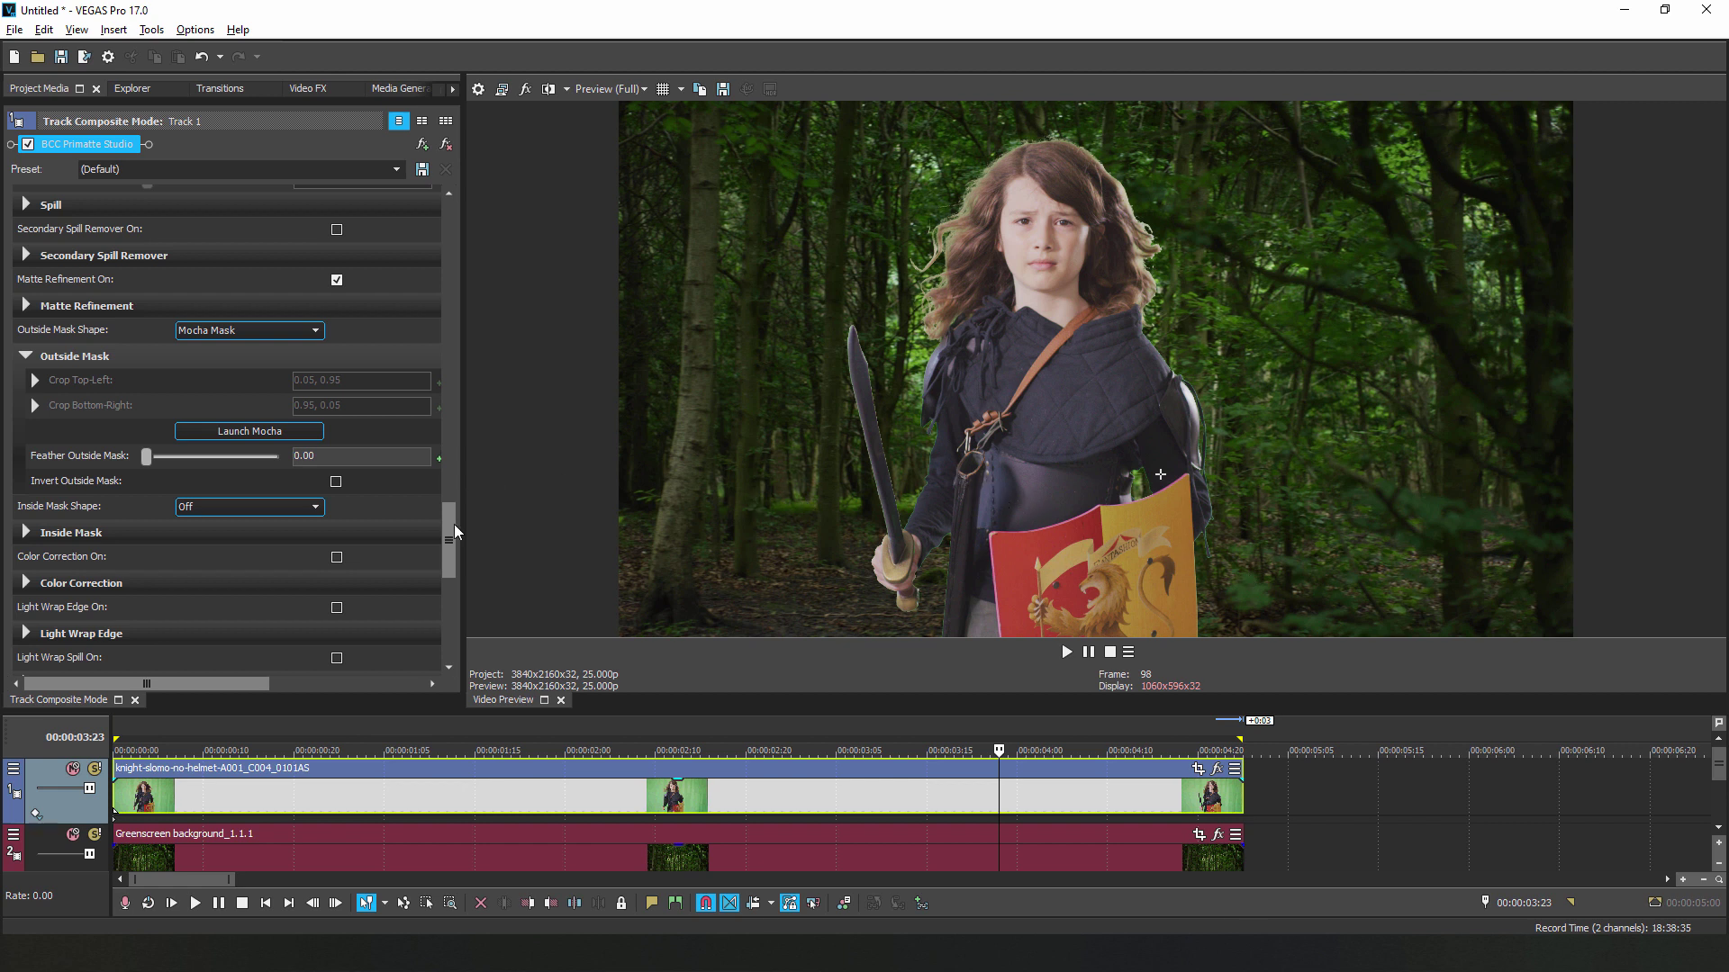
pyautogui.moveTo(445, 525); pyautogui.dragTo(448, 613)
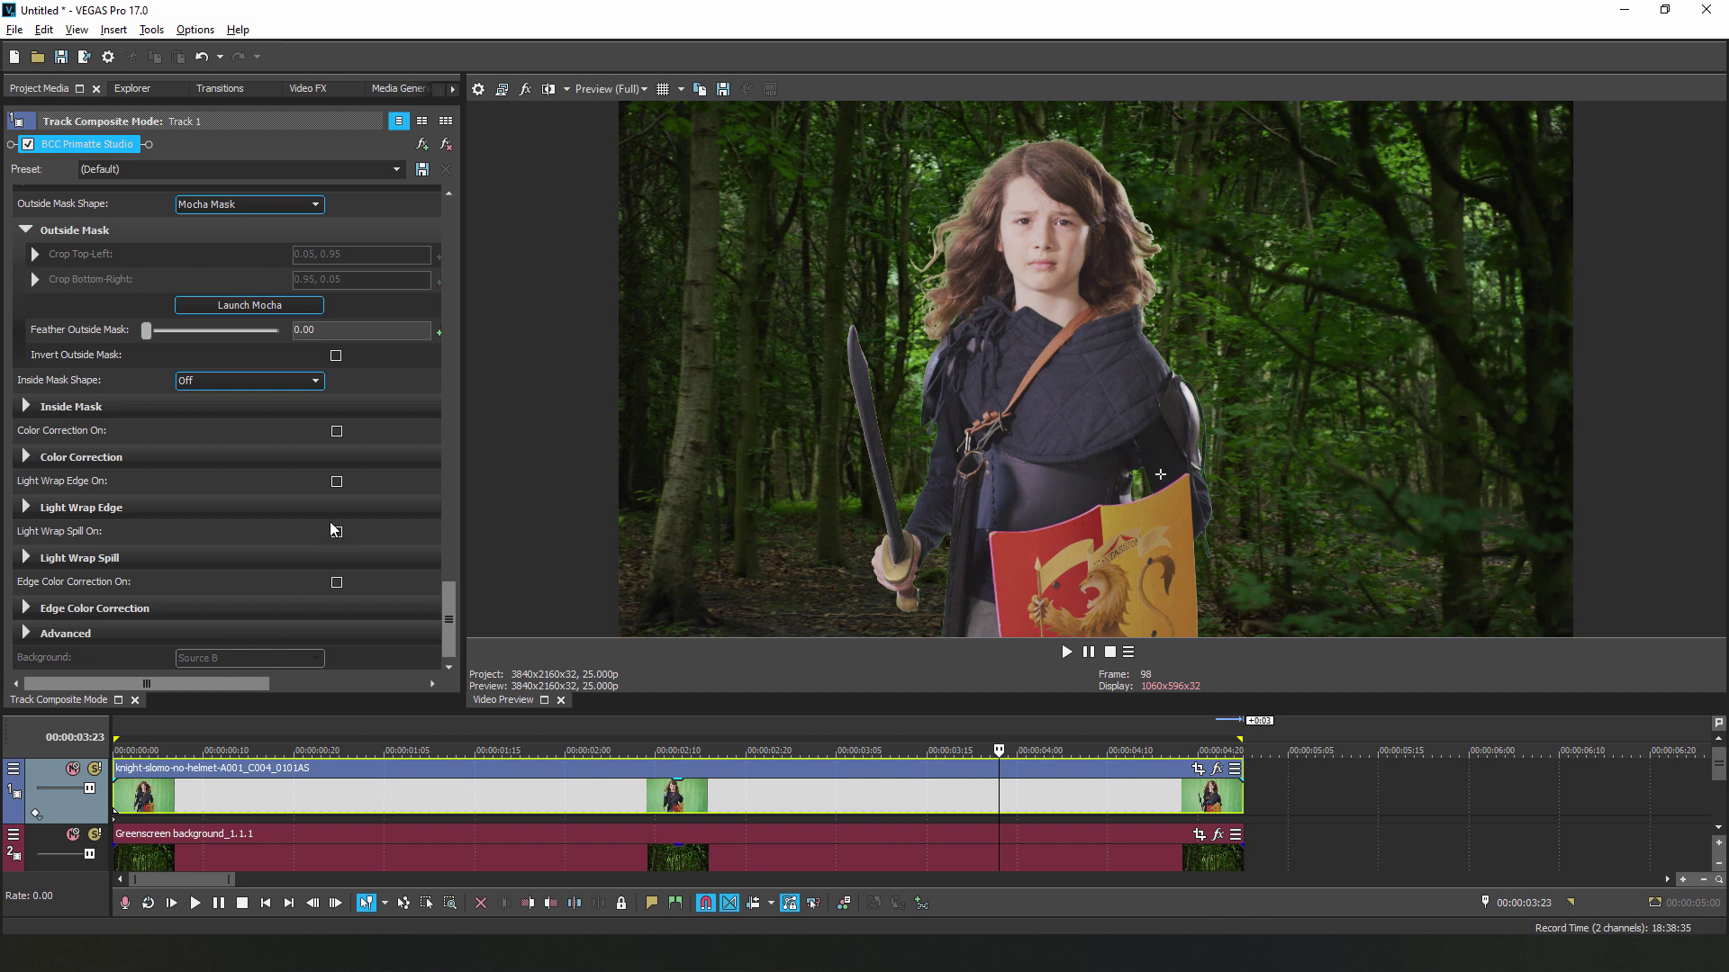
# - Expand the Spill settings and choose Softened BG as the spill replace mode
pyautogui.scroll(3, 397, 429)
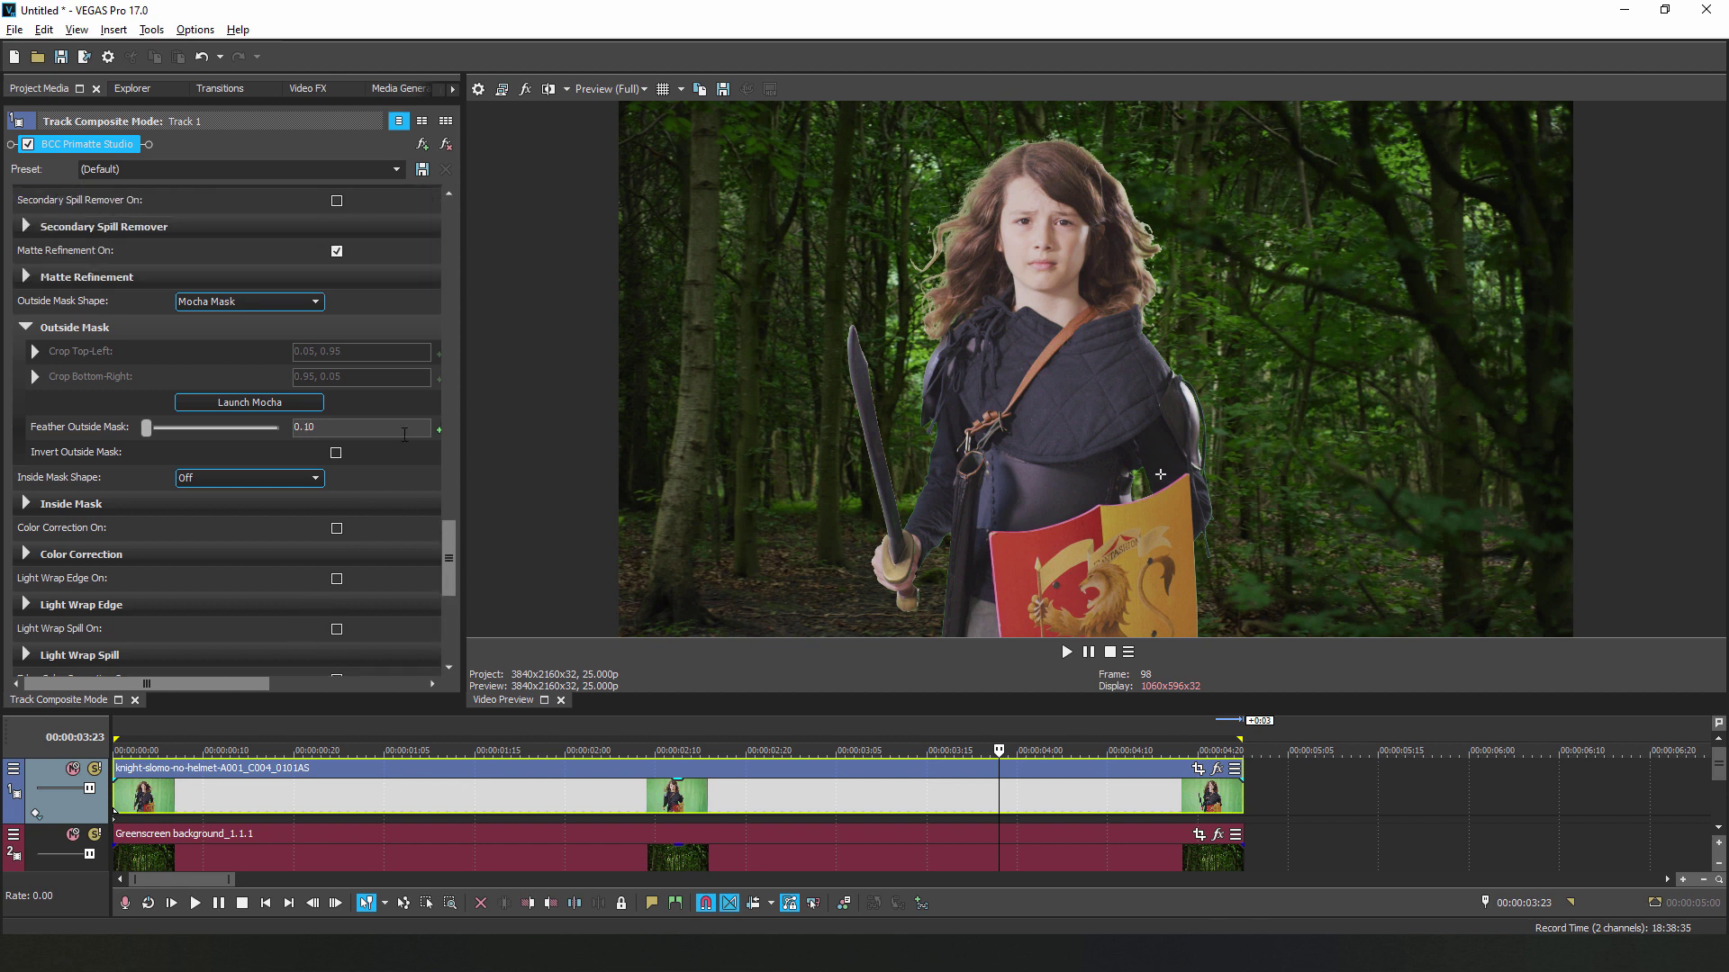
pyautogui.moveTo(447, 586); pyautogui.dragTo(447, 526)
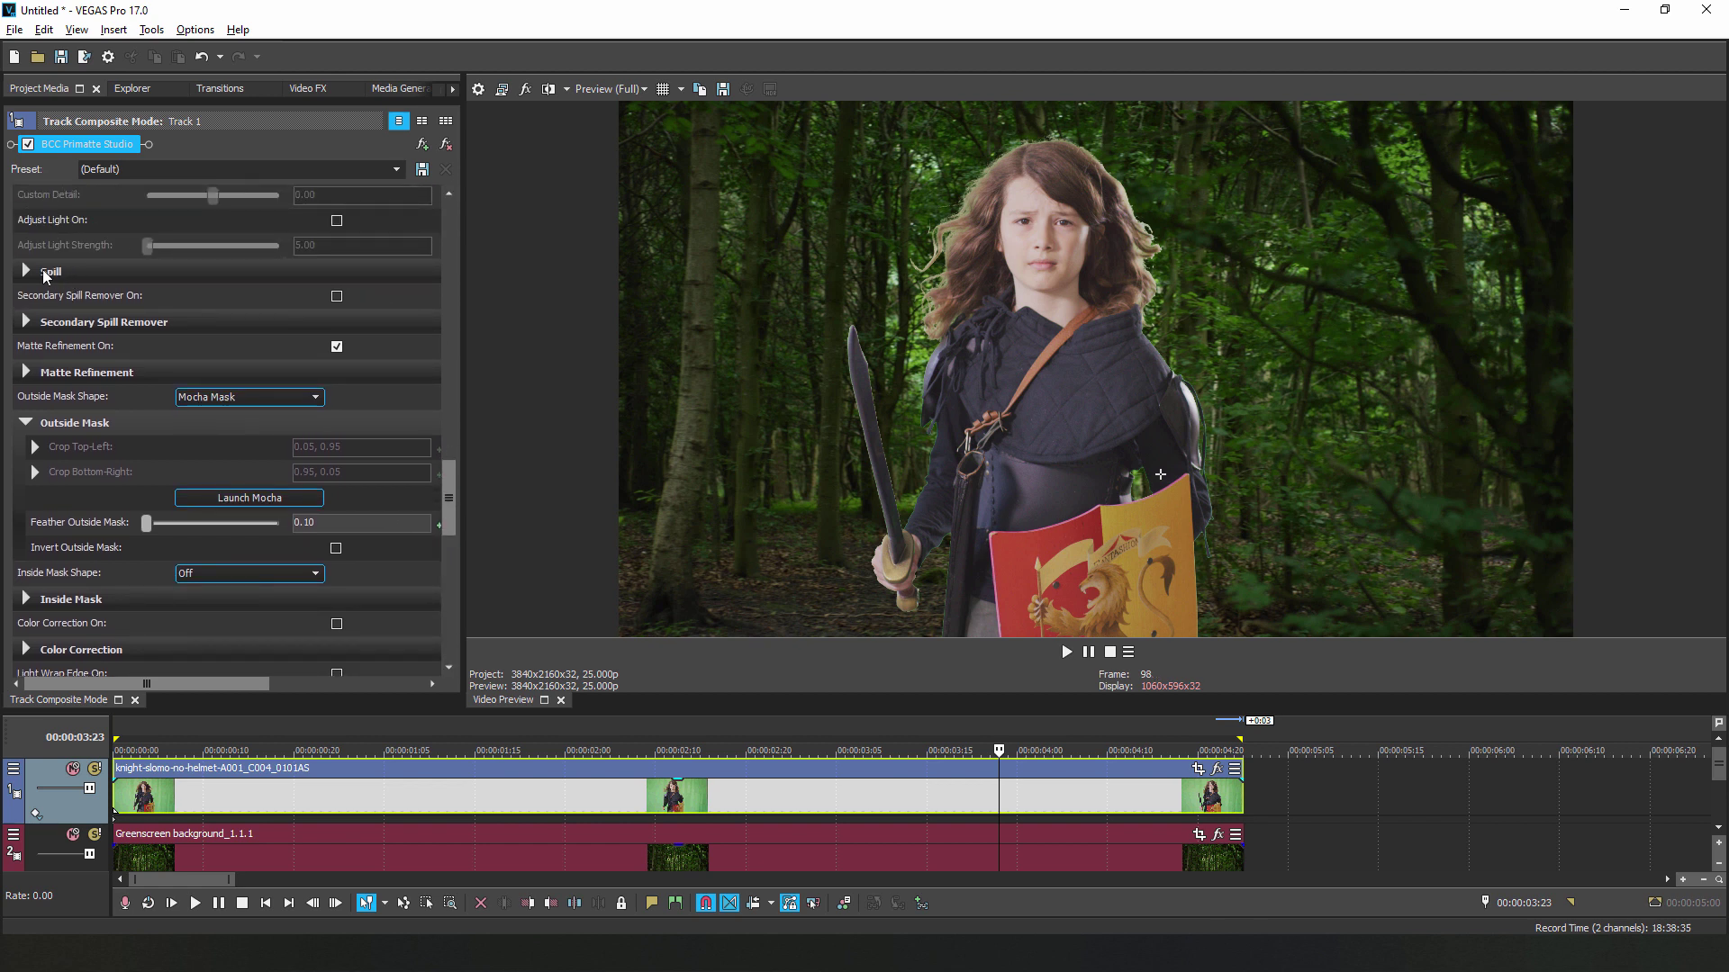
pyautogui.click(24, 316)
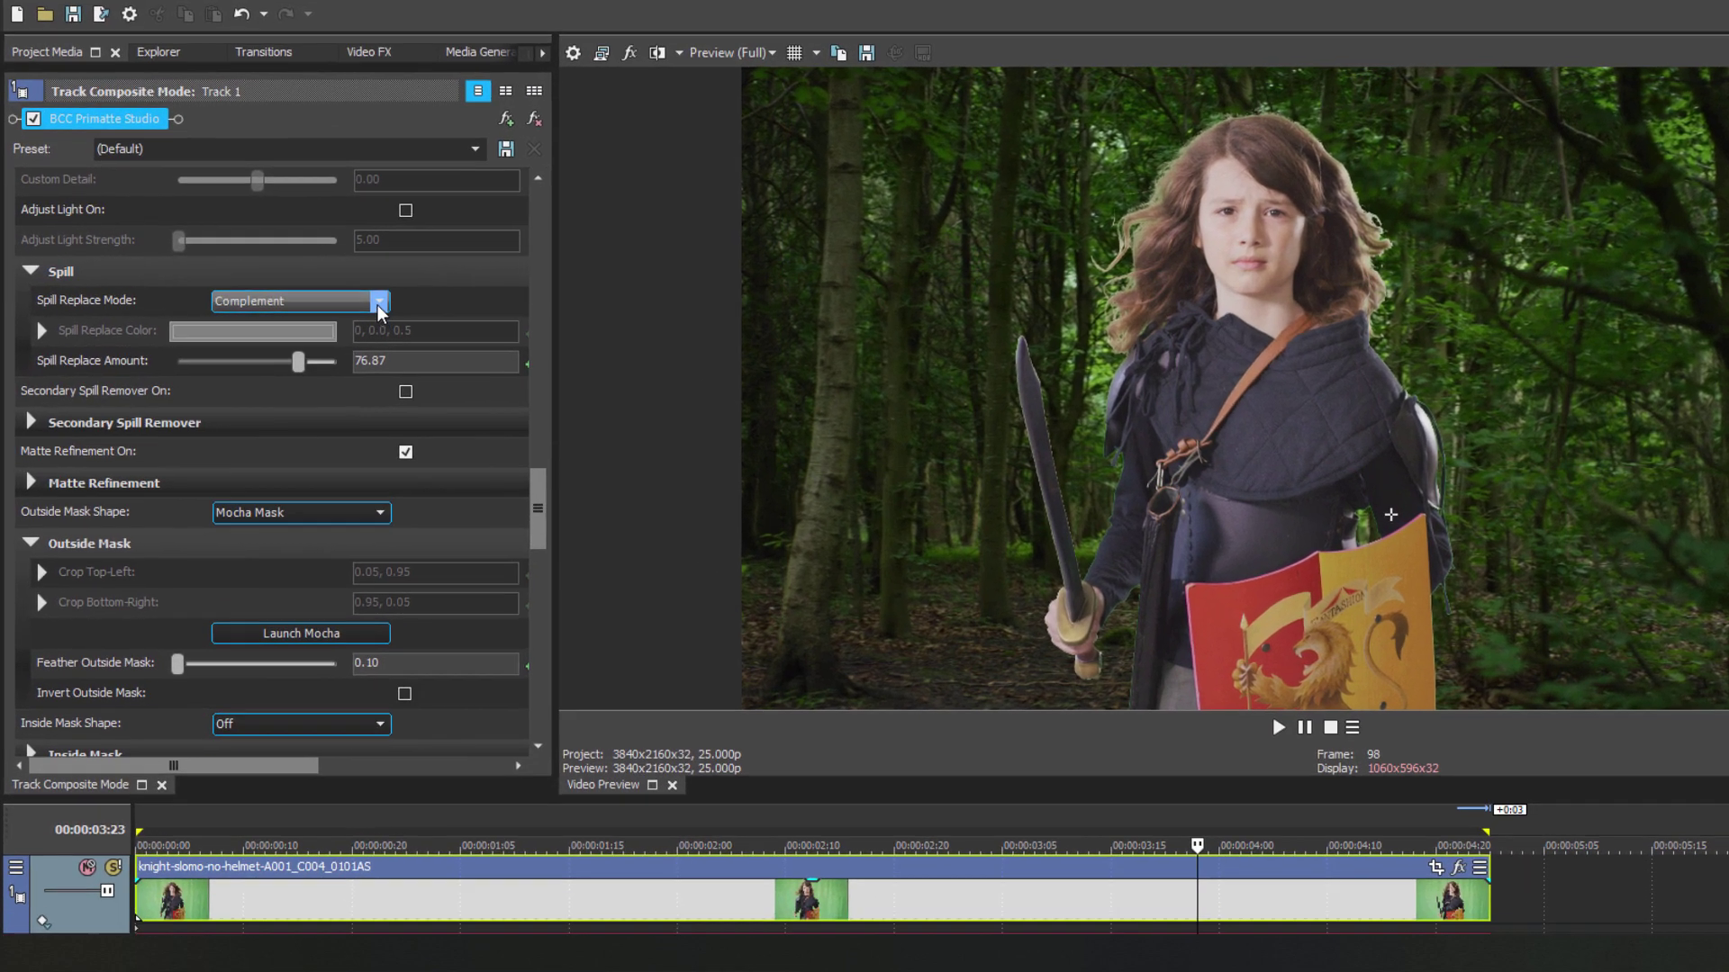
pyautogui.click(315, 296)
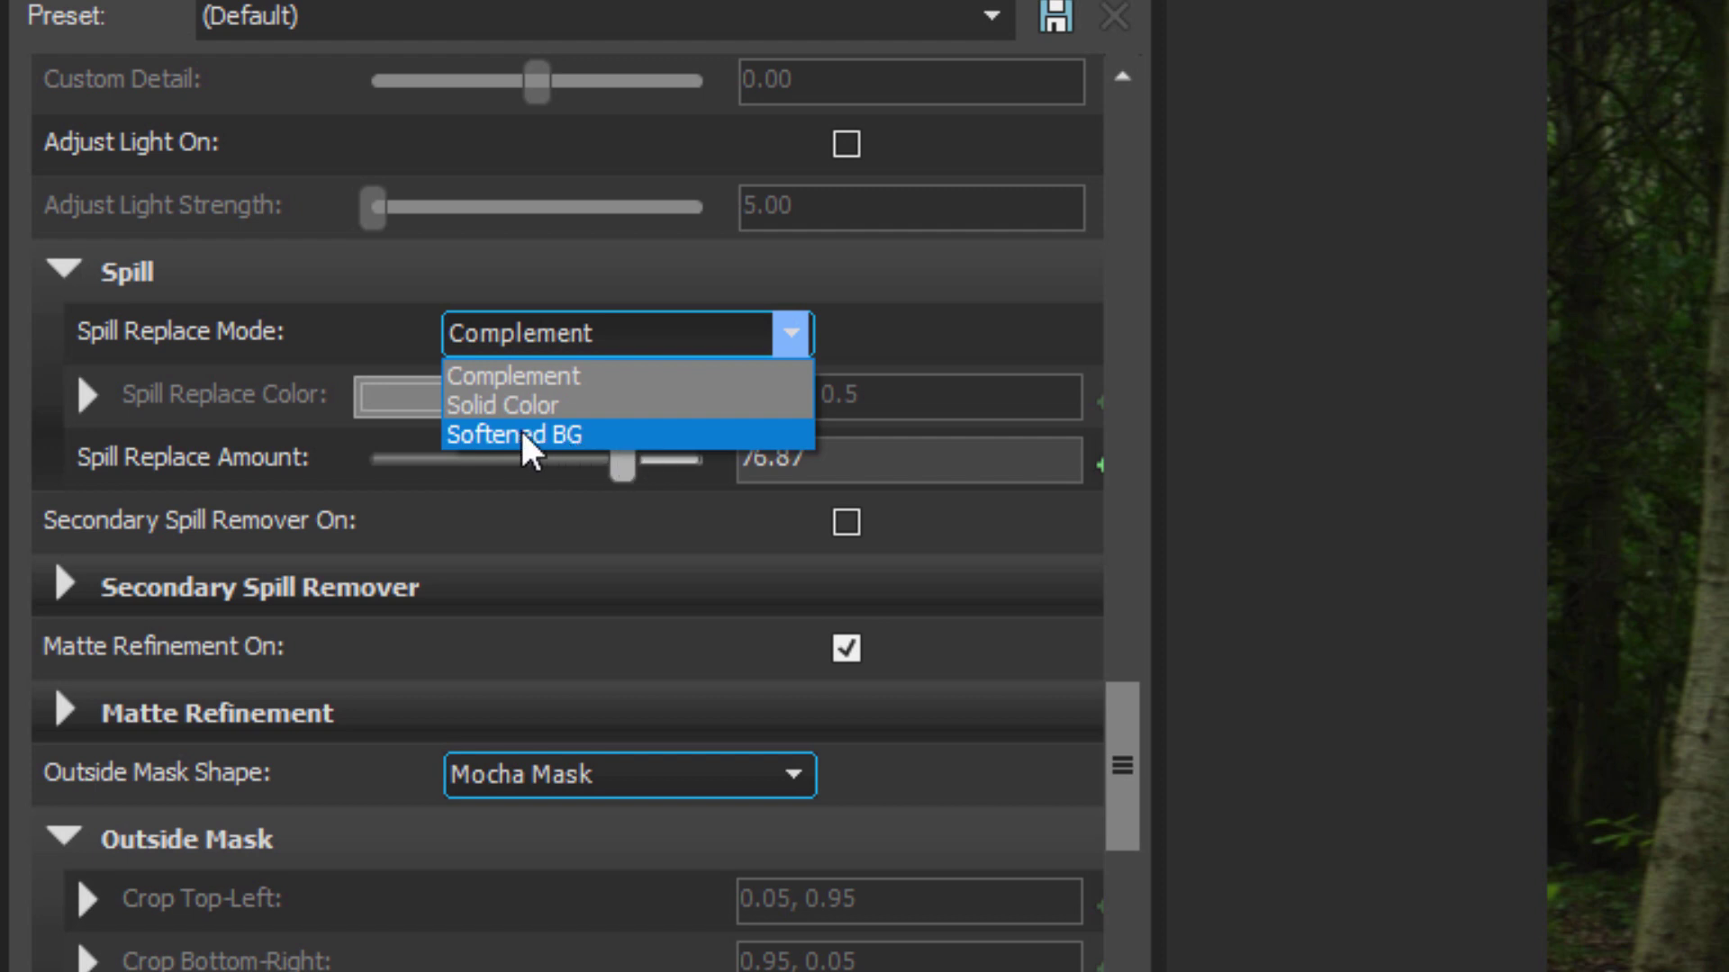
pyautogui.click(565, 435)
# - Adjust the Spill Replace Amount, settling at about 70
pyautogui.moveTo(622, 461); pyautogui.dragTo(720, 461)
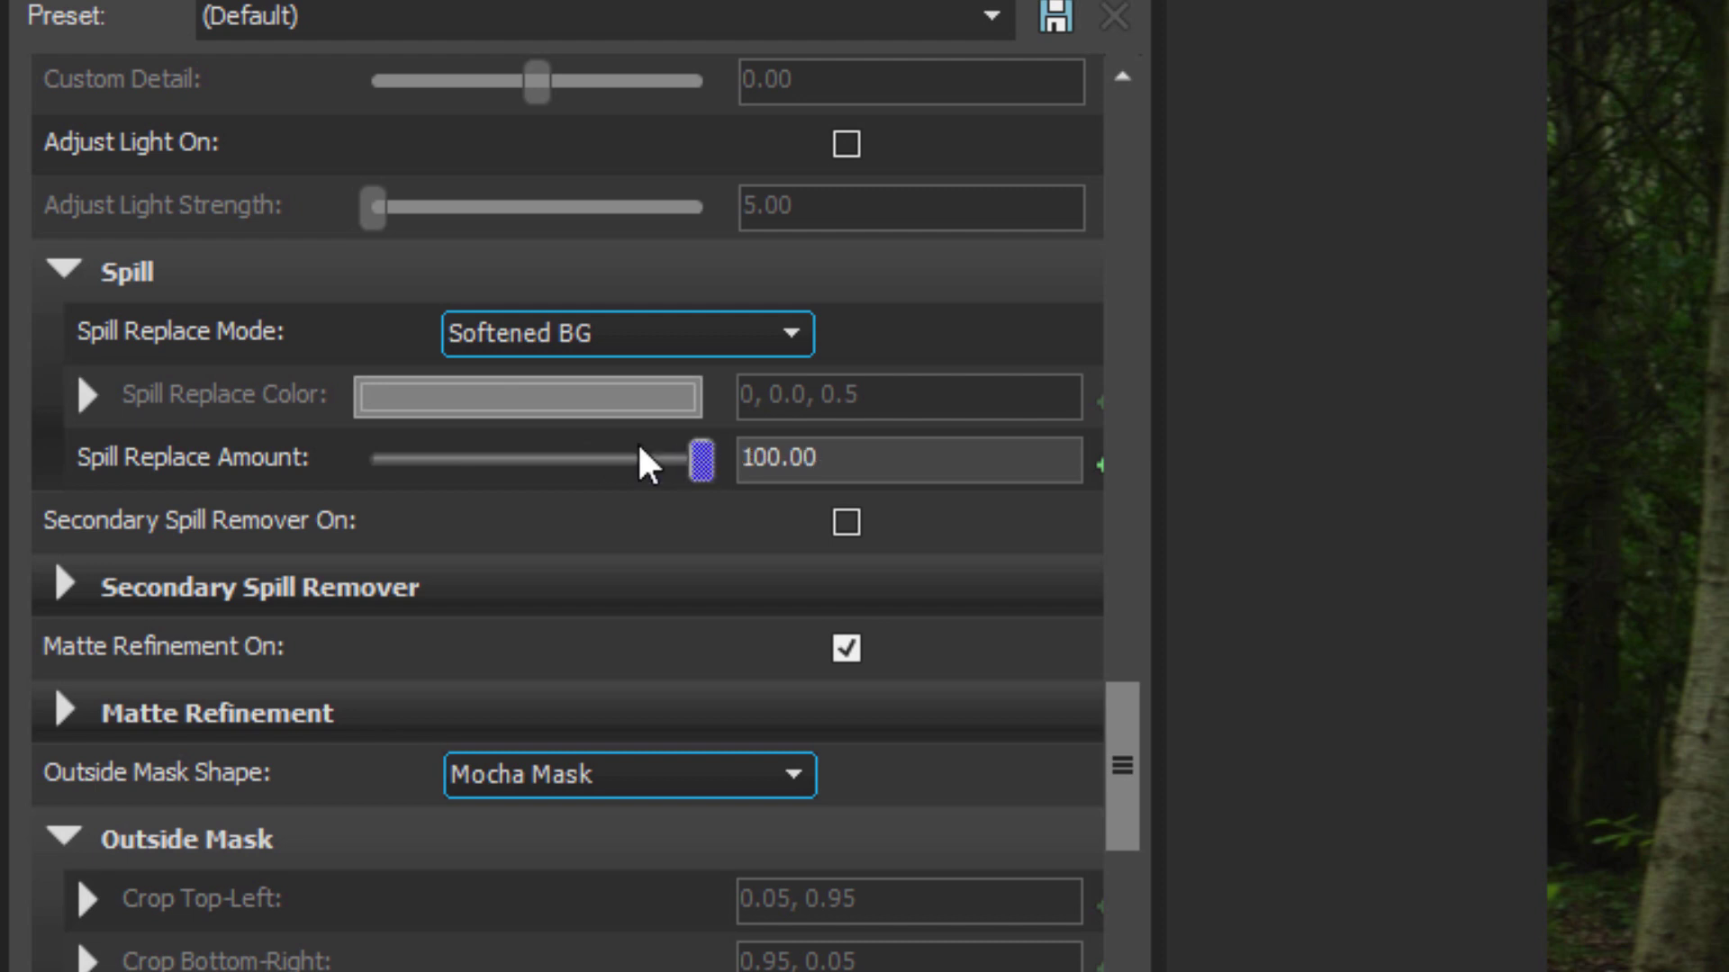
pyautogui.click(533, 459)
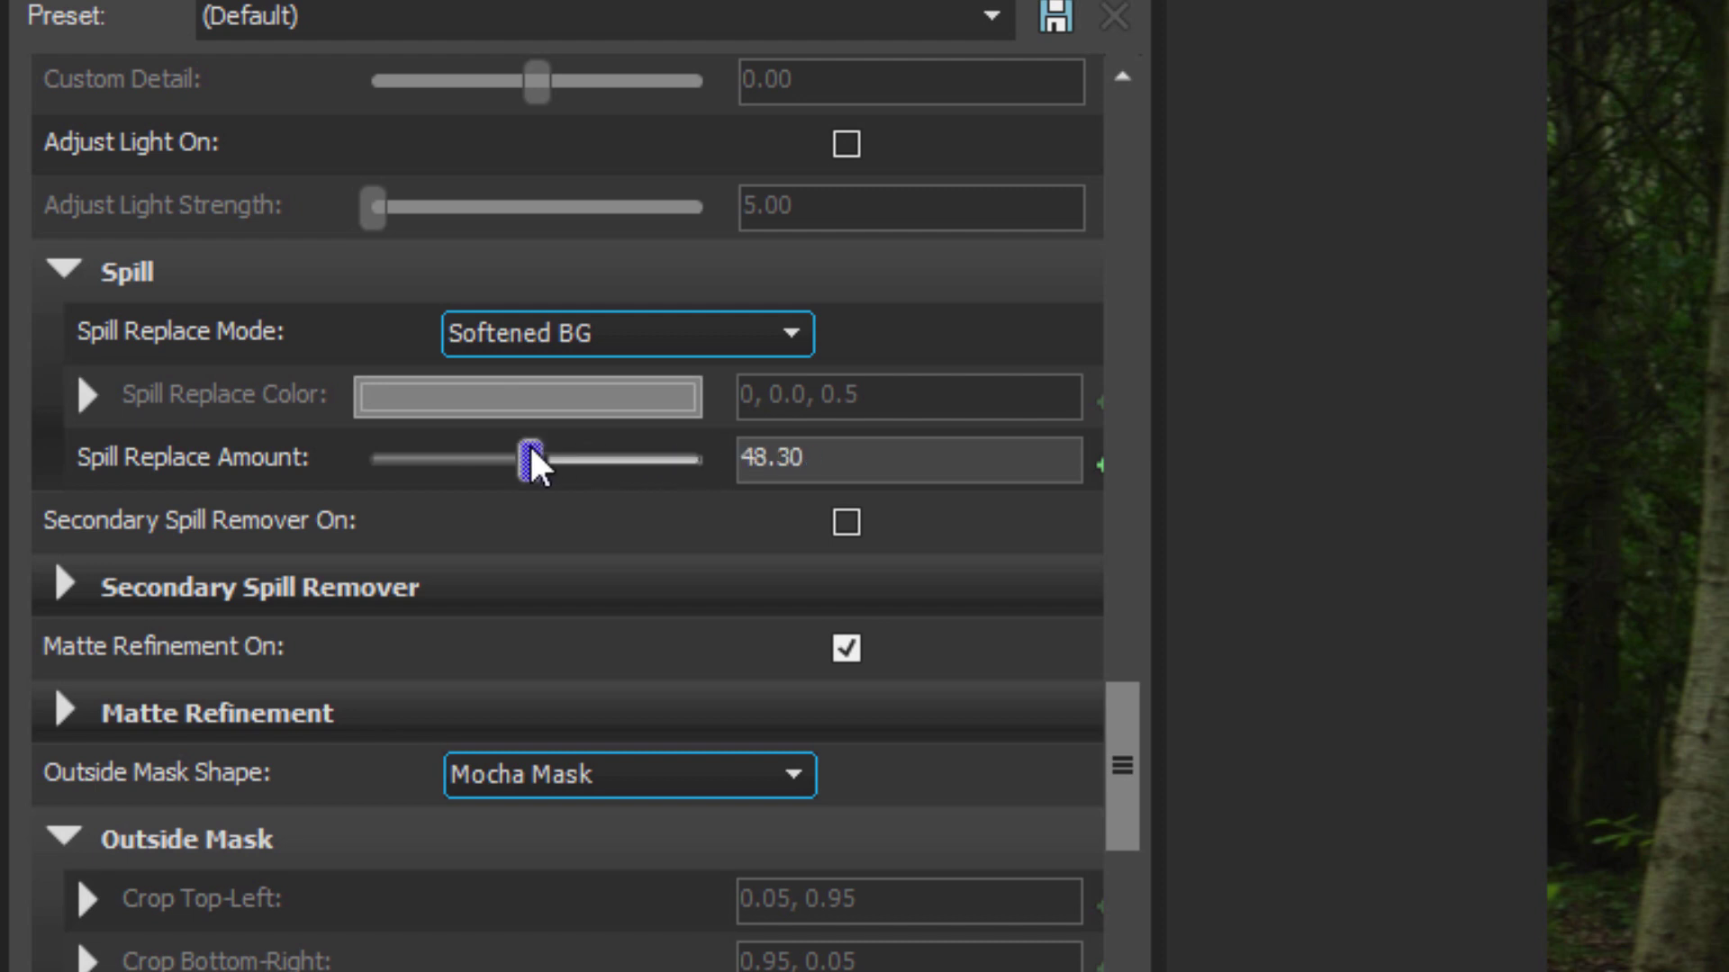
pyautogui.click(603, 463)
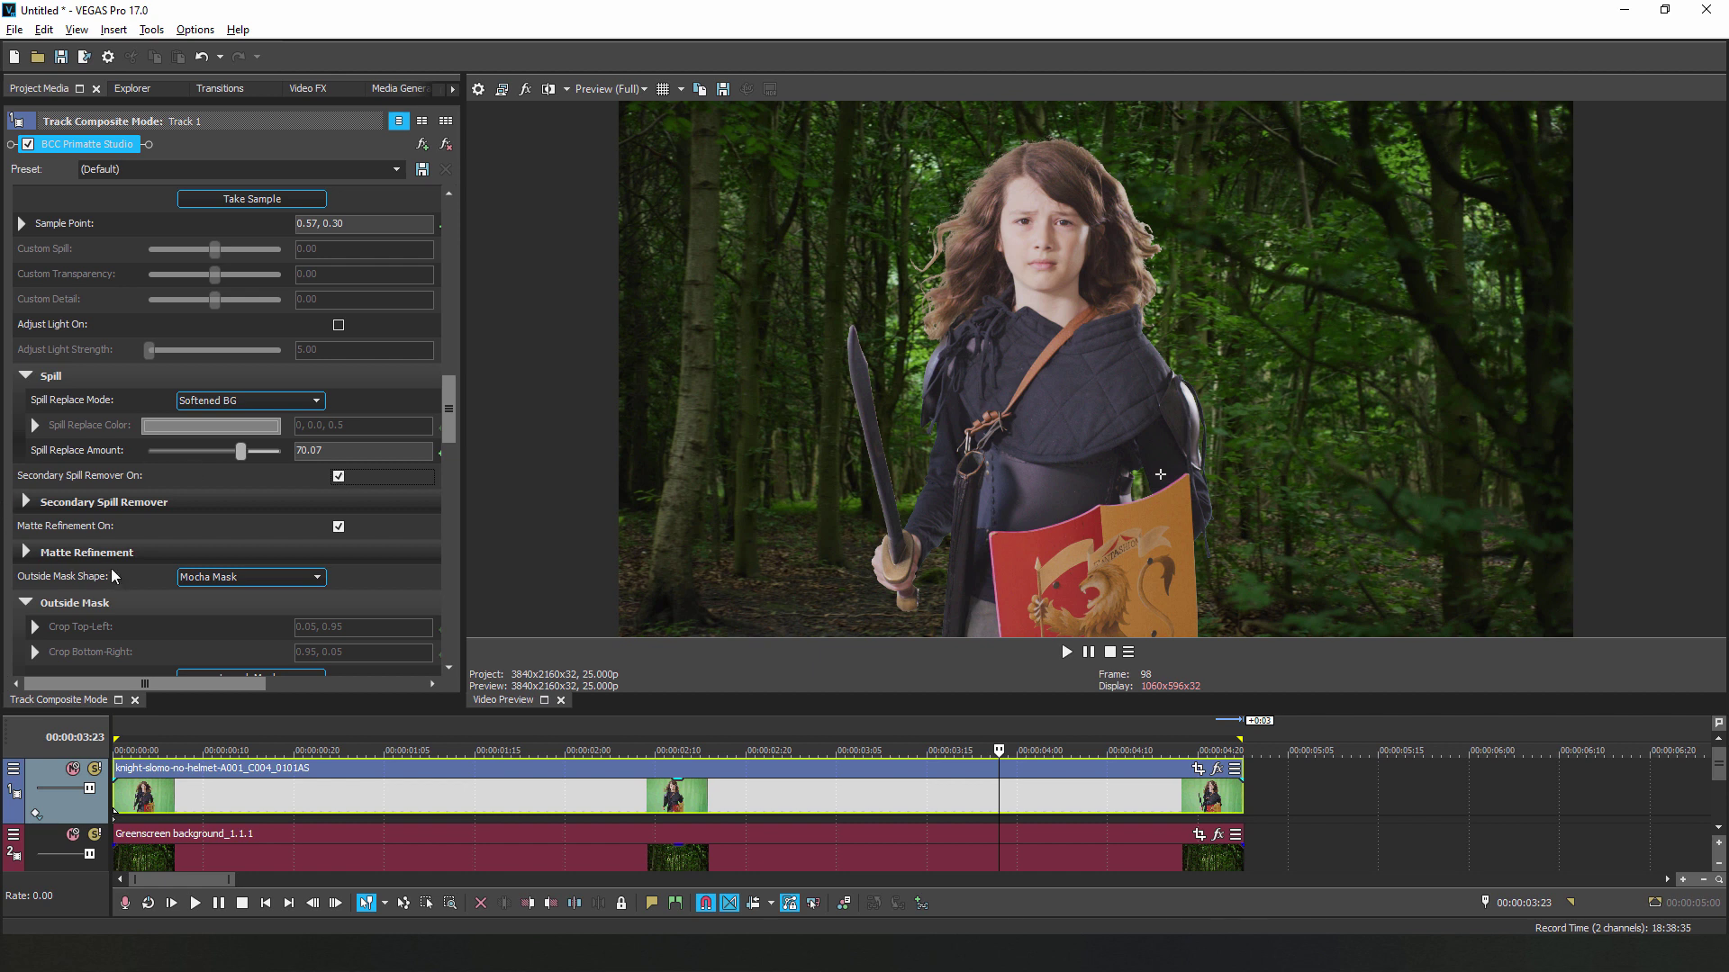
# - Keep secondary spill screen type on Auto, toggling the remover off and on to compare
pyautogui.click(26, 502)
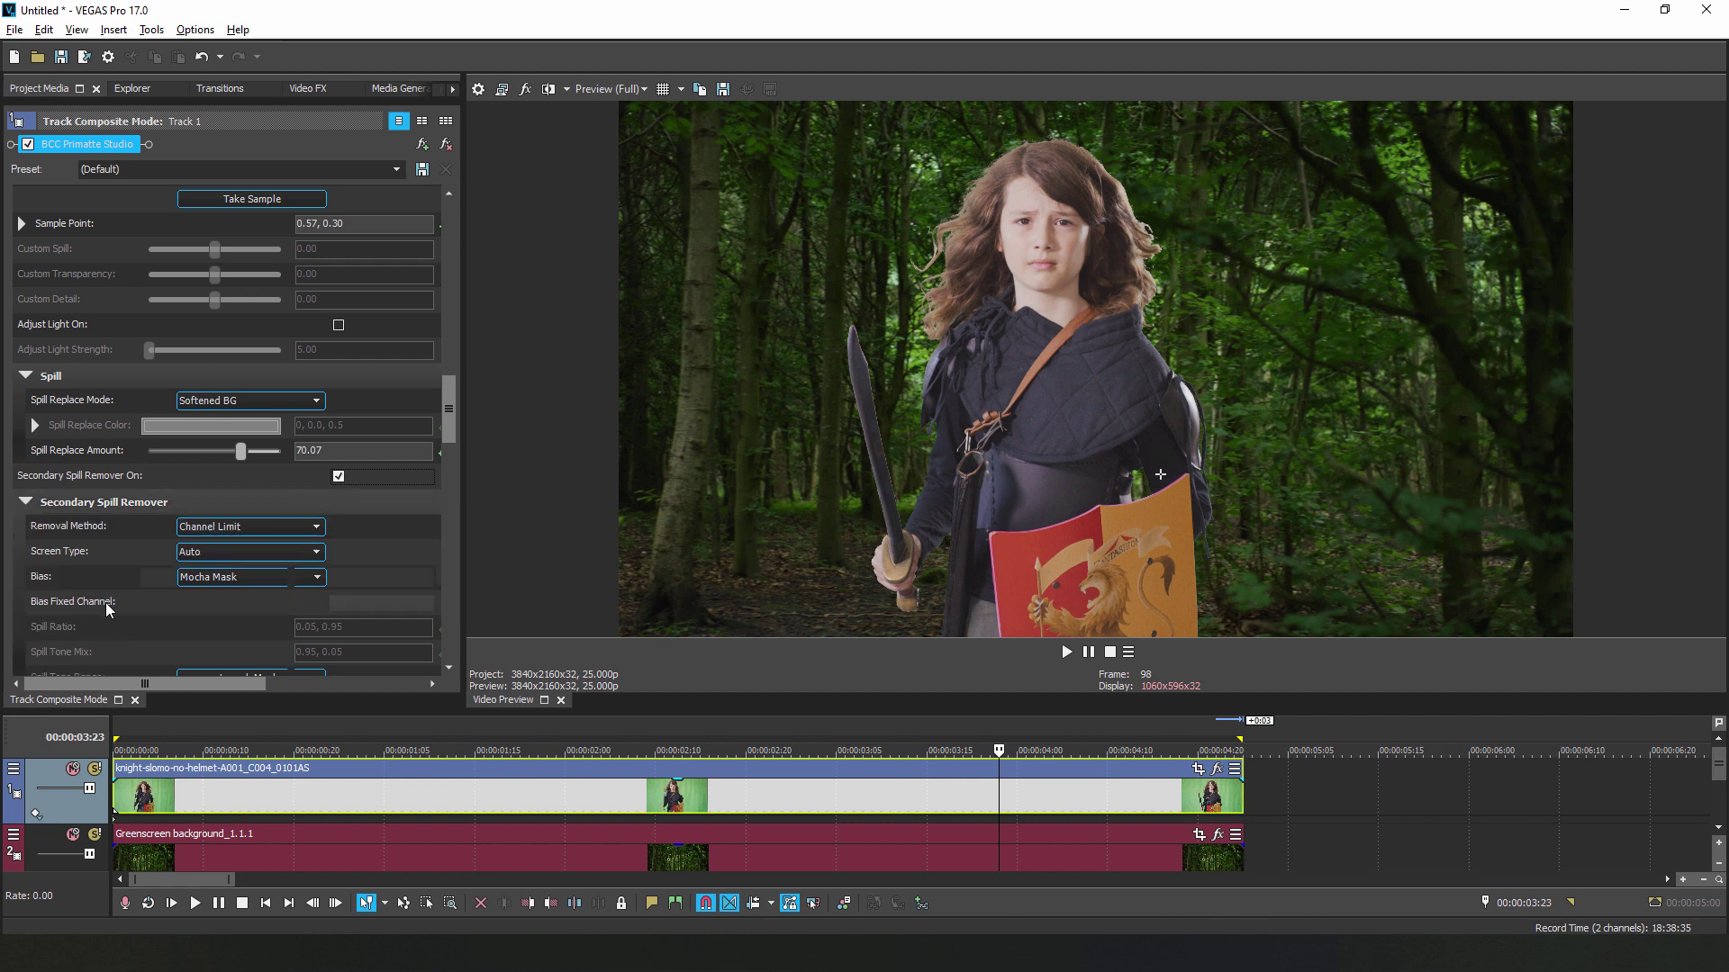
pyautogui.click(304, 556)
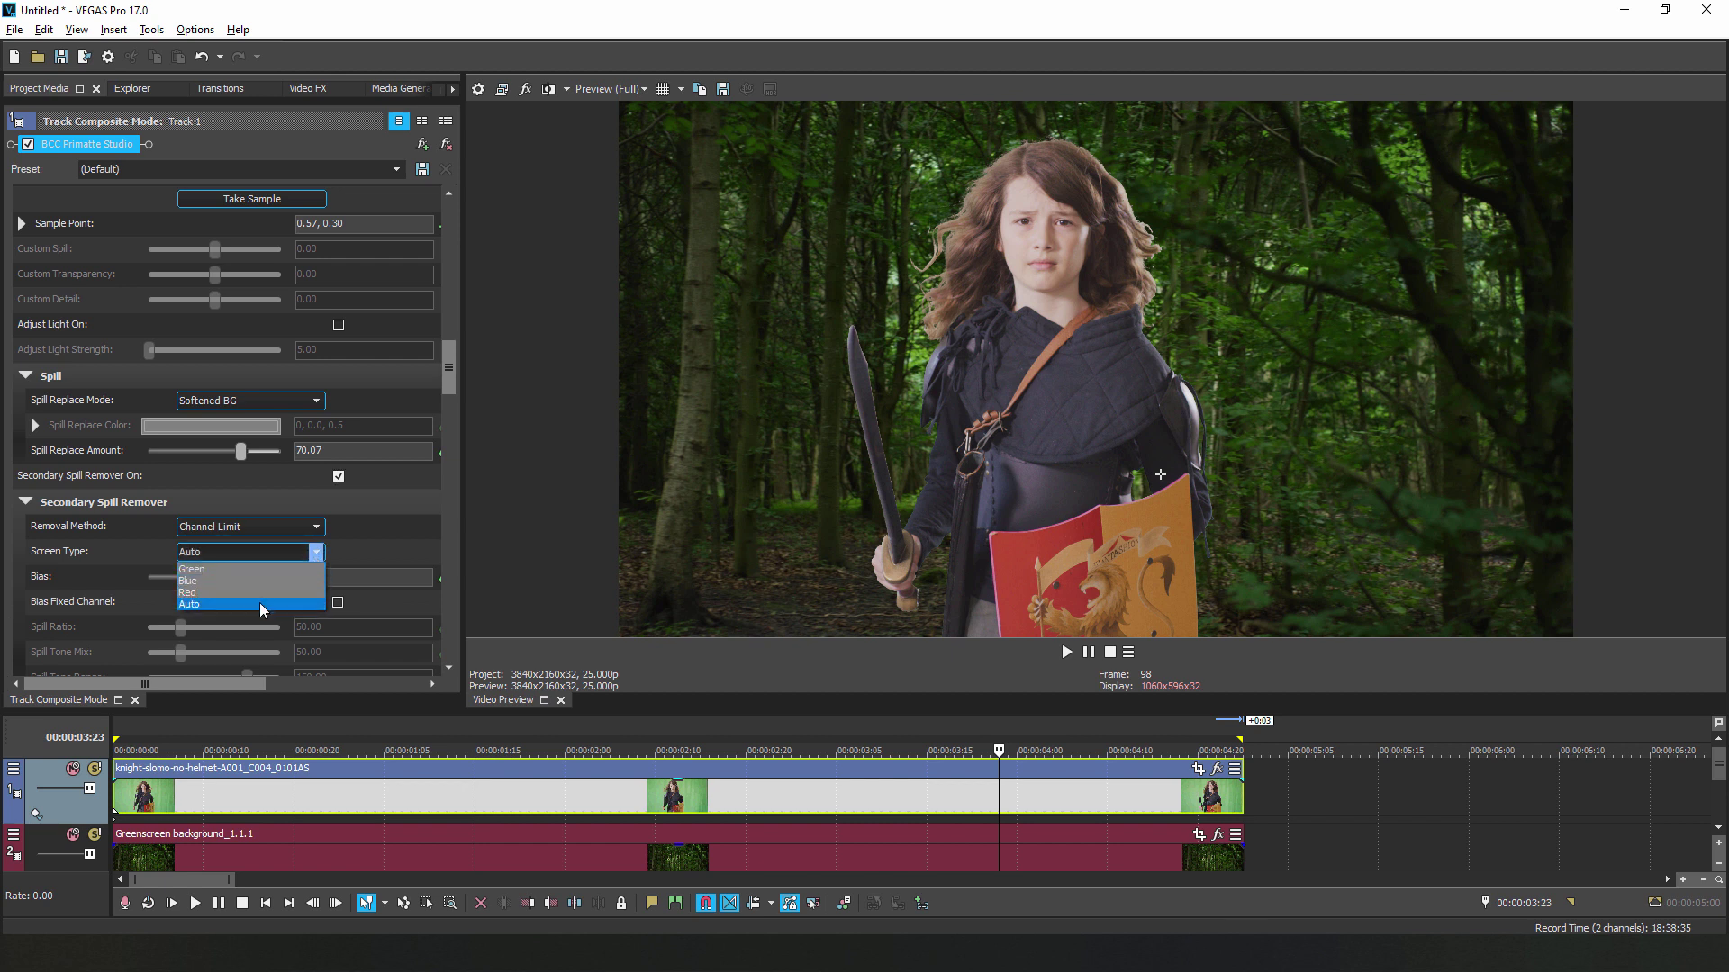
pyautogui.click(319, 604)
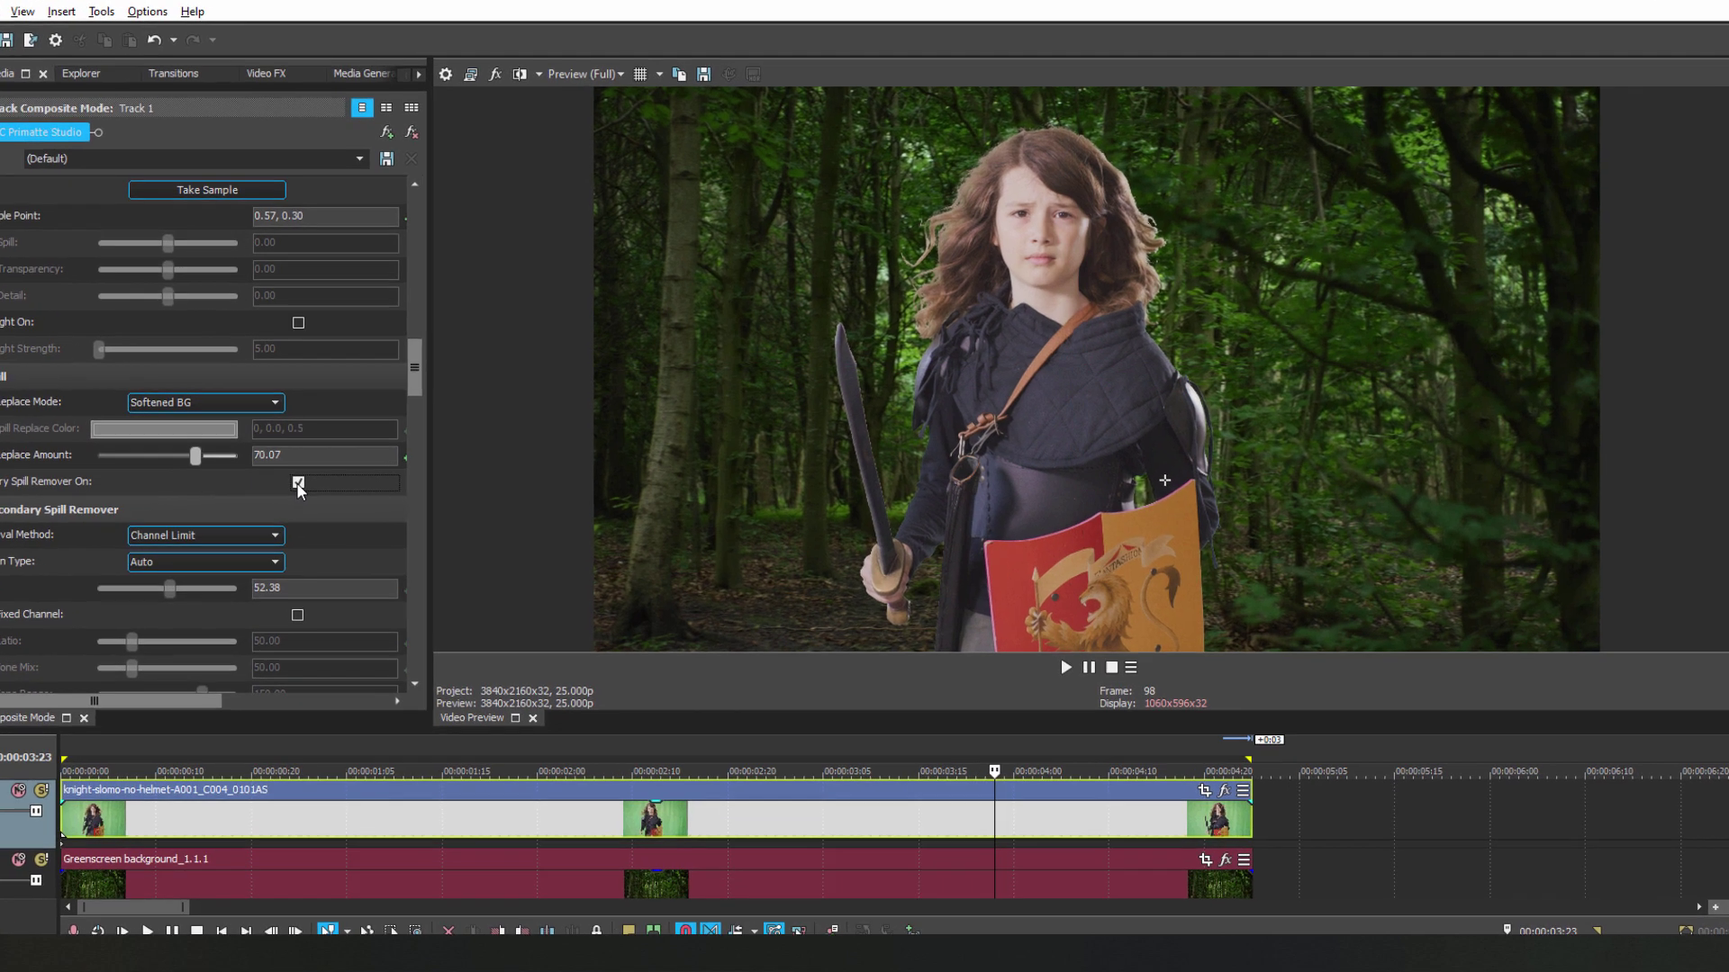
pyautogui.click(298, 482)
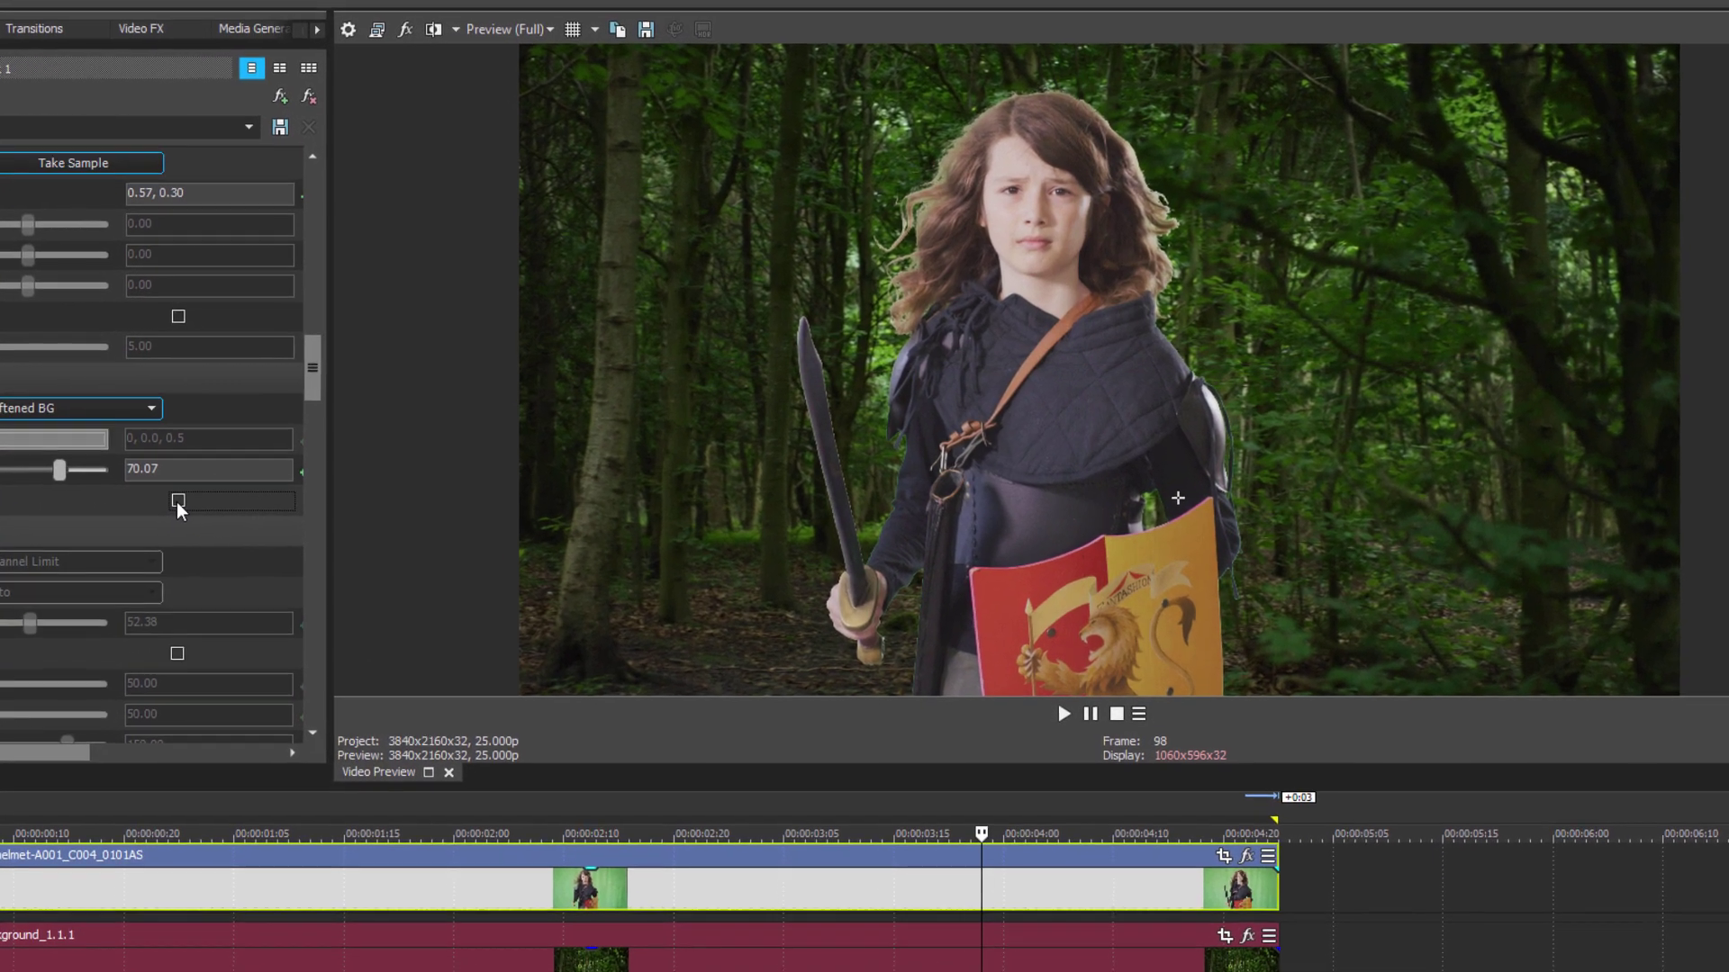
pyautogui.click(177, 501)
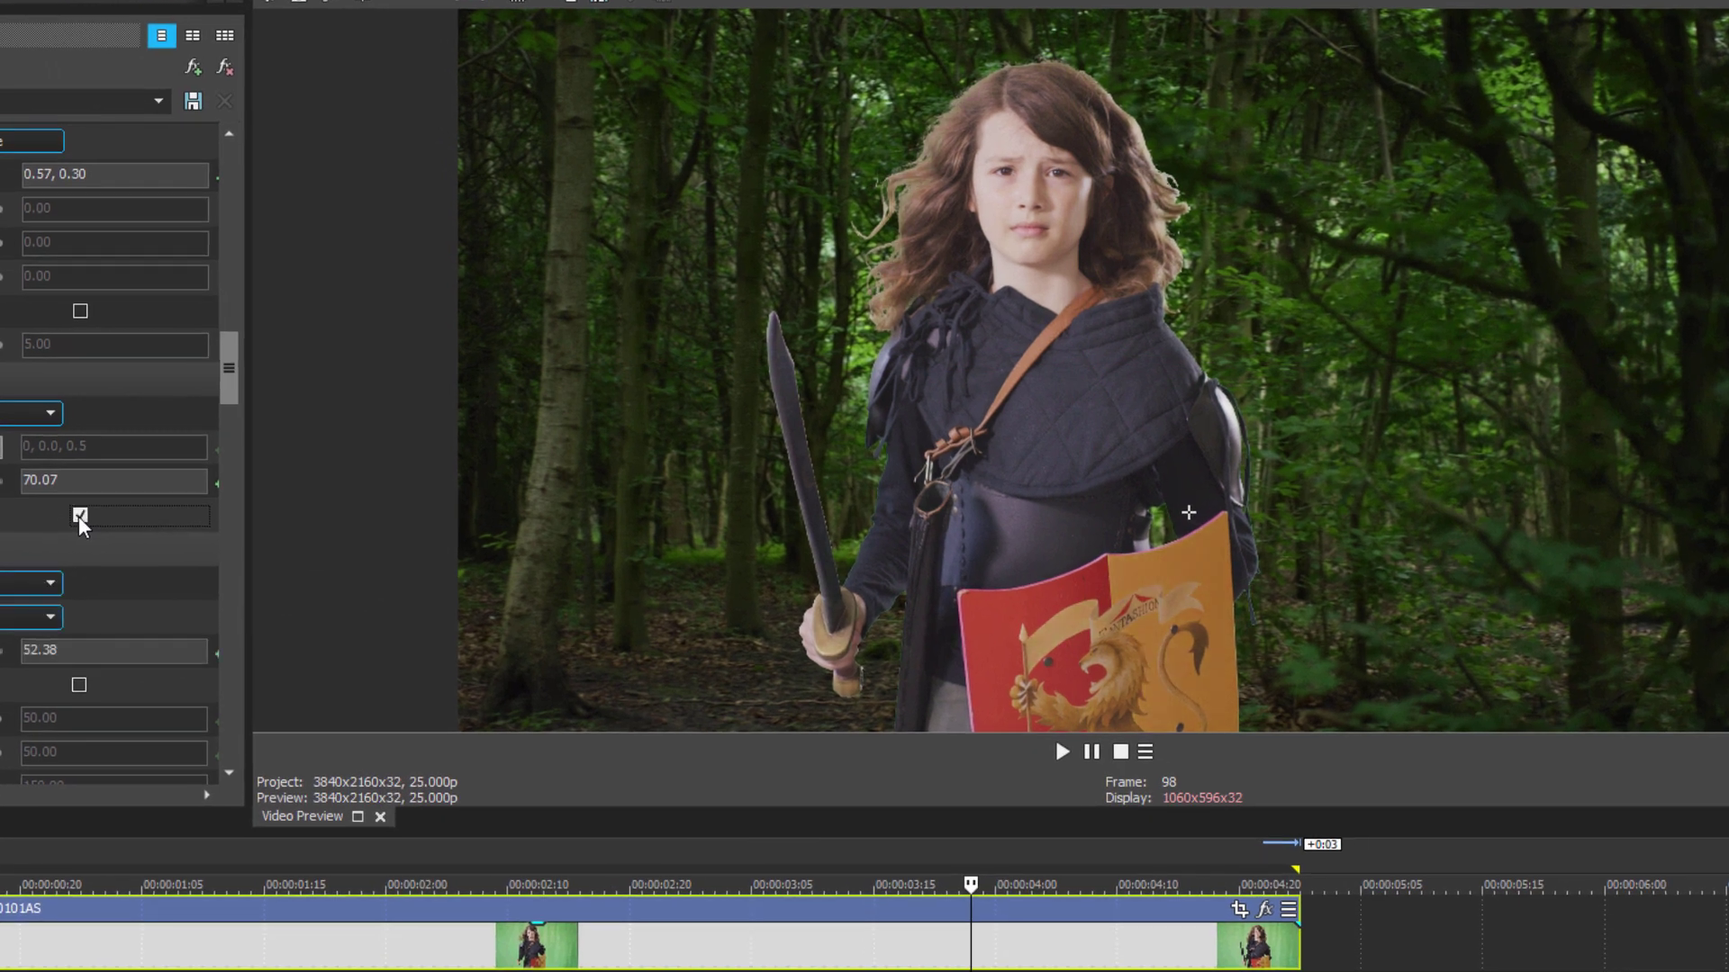
pyautogui.click(79, 515)
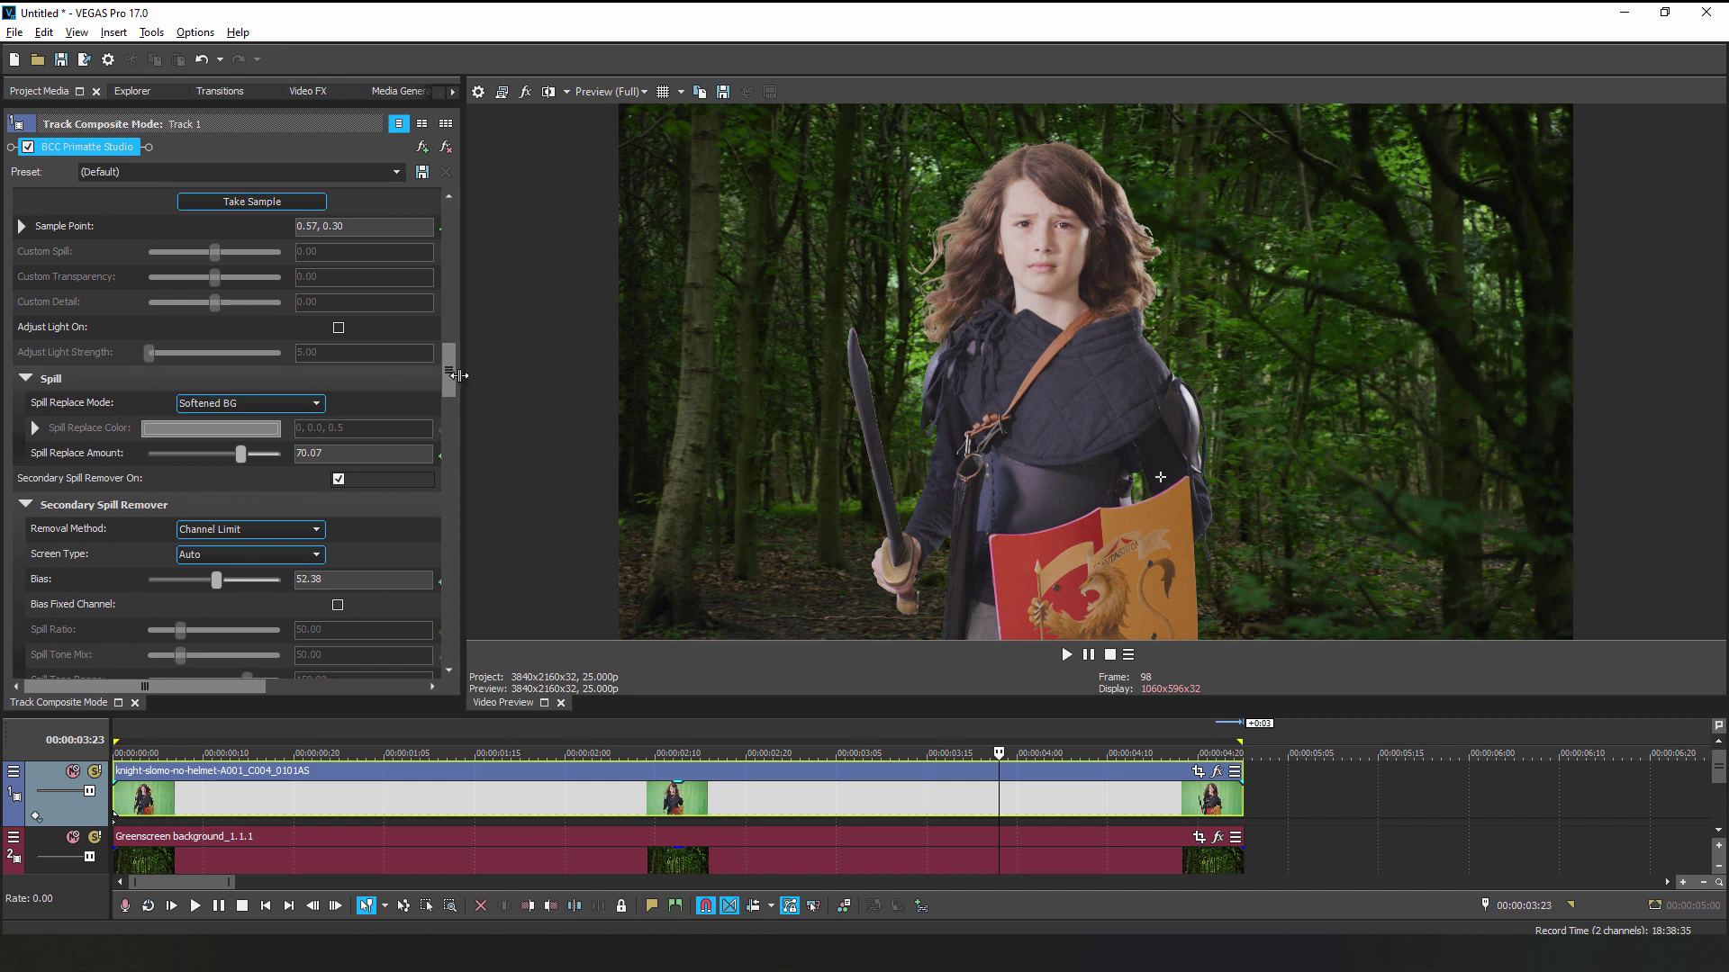
# - Turn on light wrap from the background layer: lightness 0.36, width about 43, mix about 38
pyautogui.moveTo(454, 377); pyautogui.dragTo(418, 657)
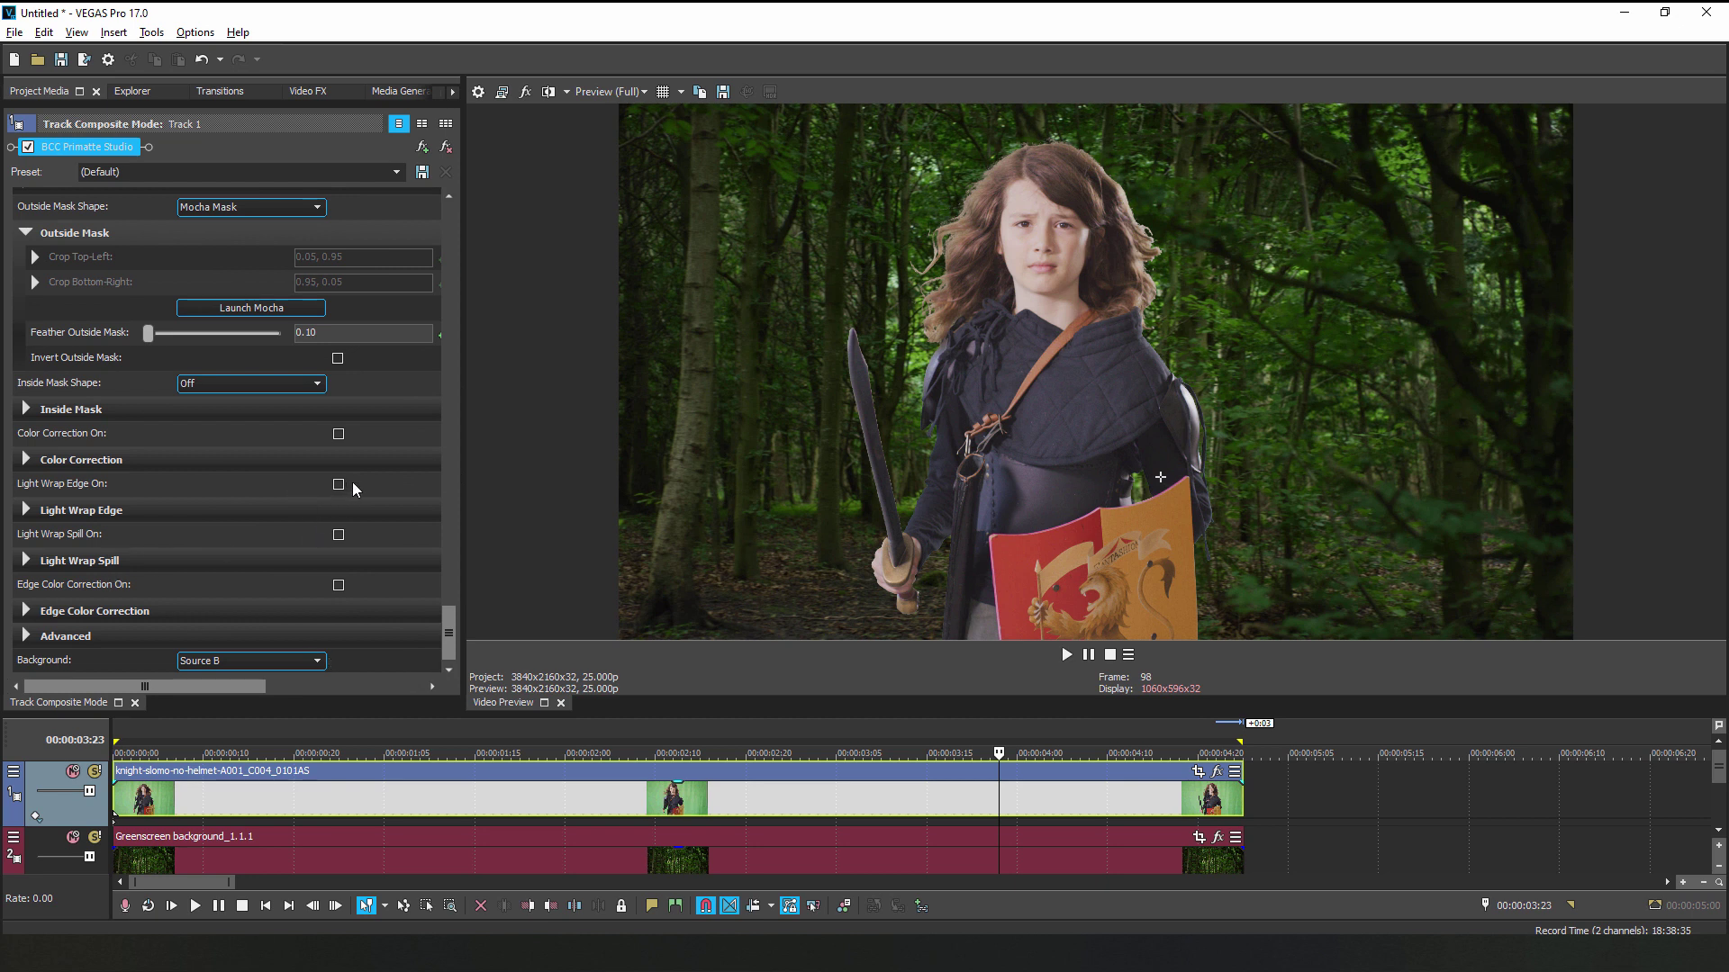
pyautogui.click(339, 485)
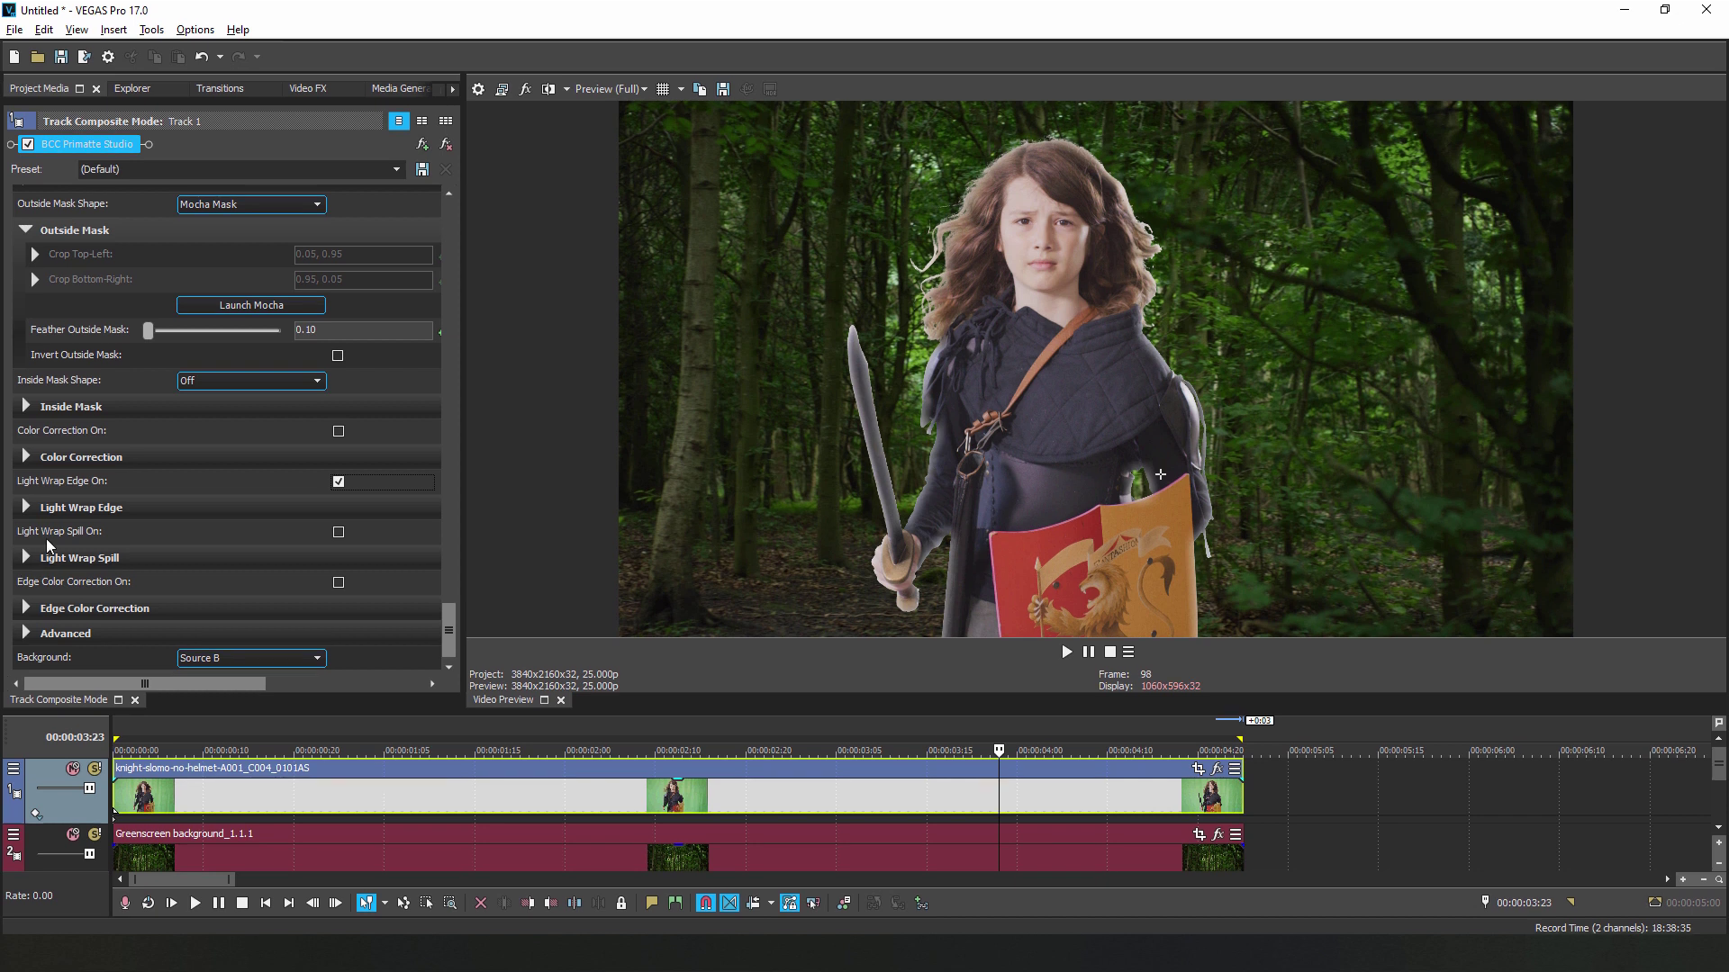
pyautogui.click(25, 510)
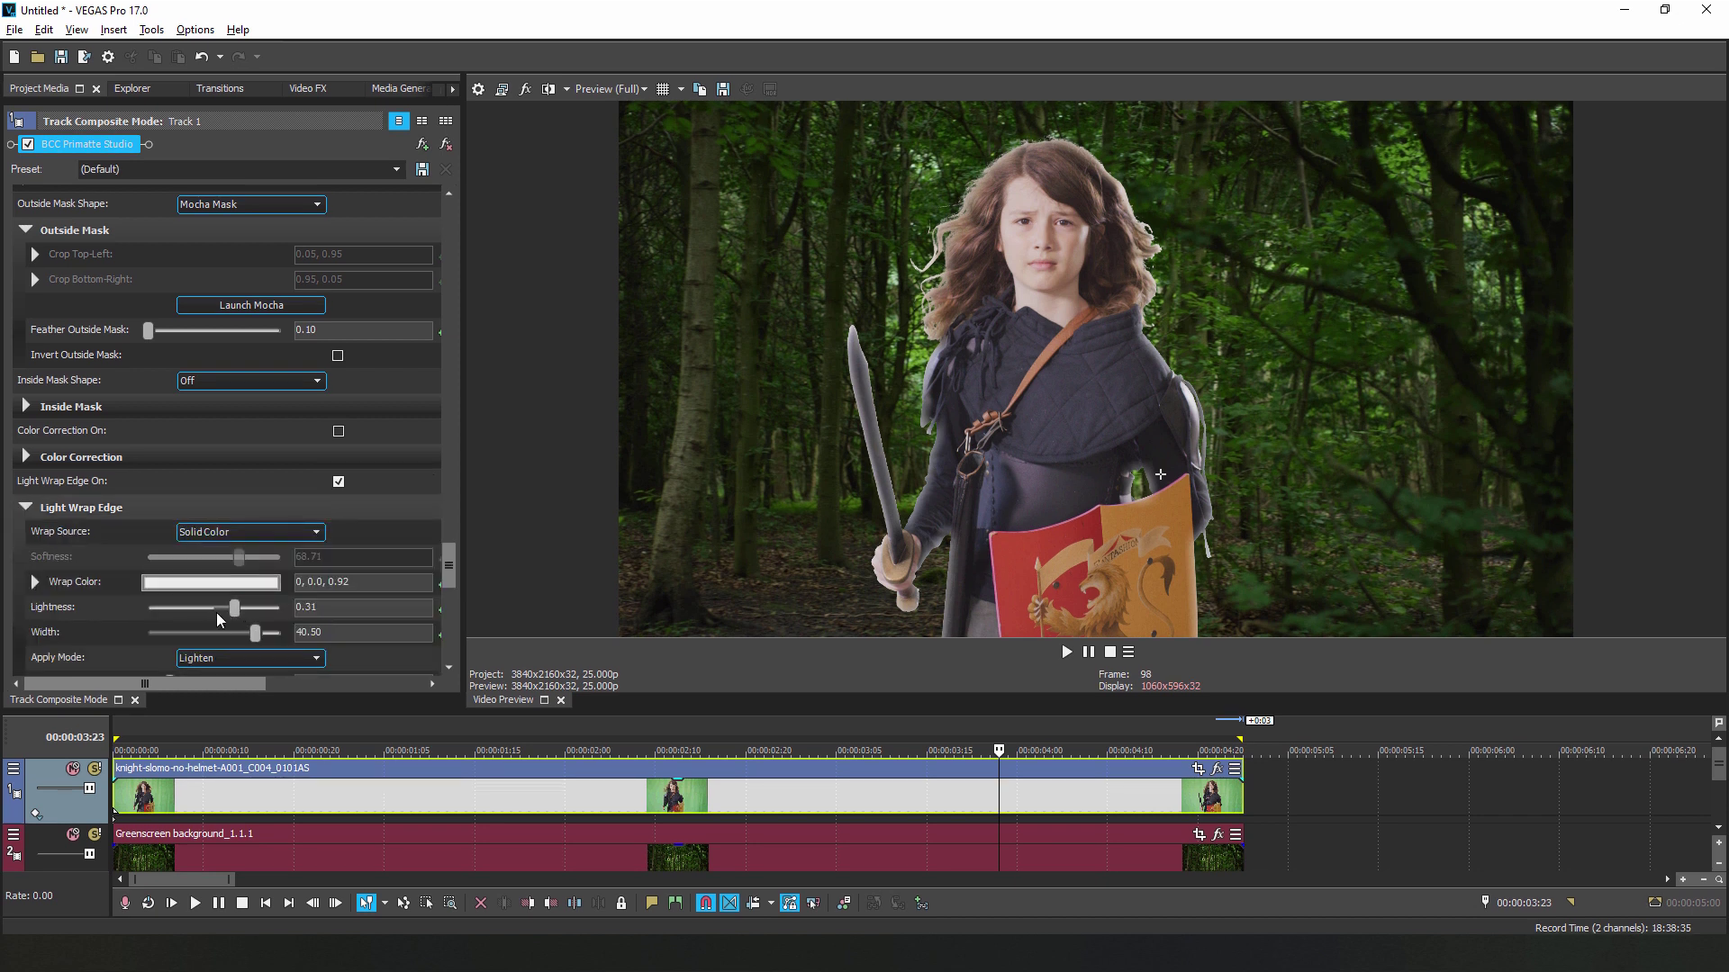
pyautogui.click(235, 609)
pyautogui.click(315, 532)
pyautogui.click(280, 551)
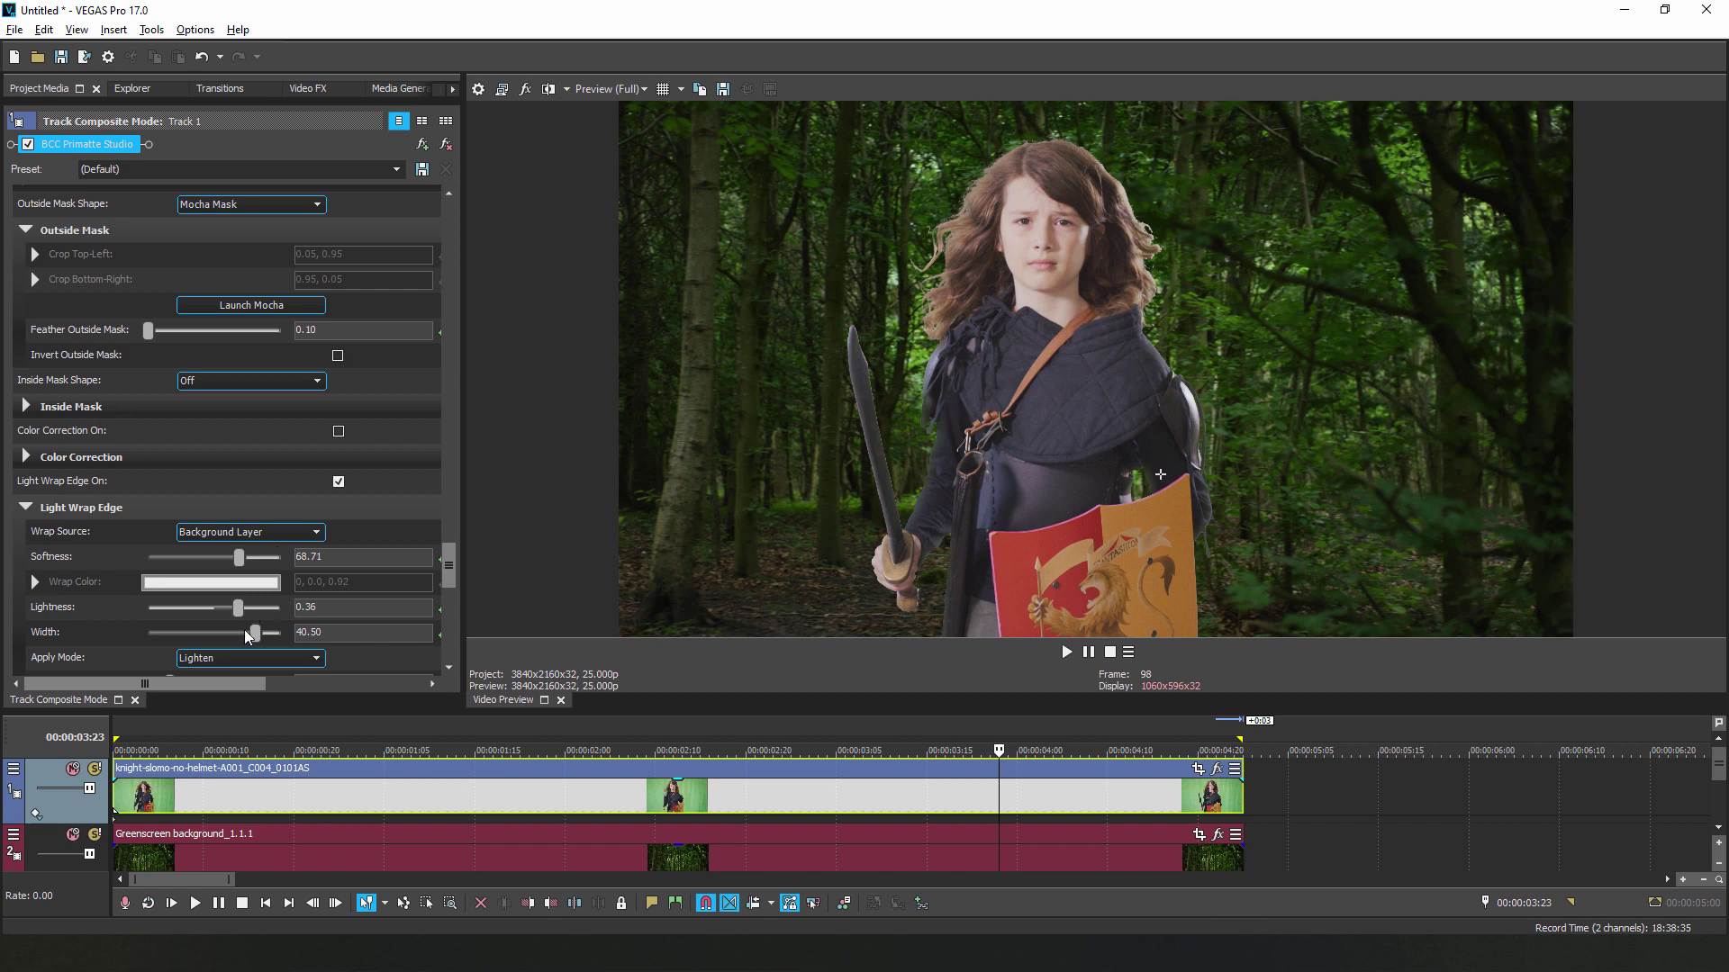
pyautogui.moveTo(257, 636); pyautogui.dragTo(220, 634)
pyautogui.moveTo(452, 581); pyautogui.dragTo(452, 620)
pyautogui.moveTo(169, 575); pyautogui.dragTo(212, 578)
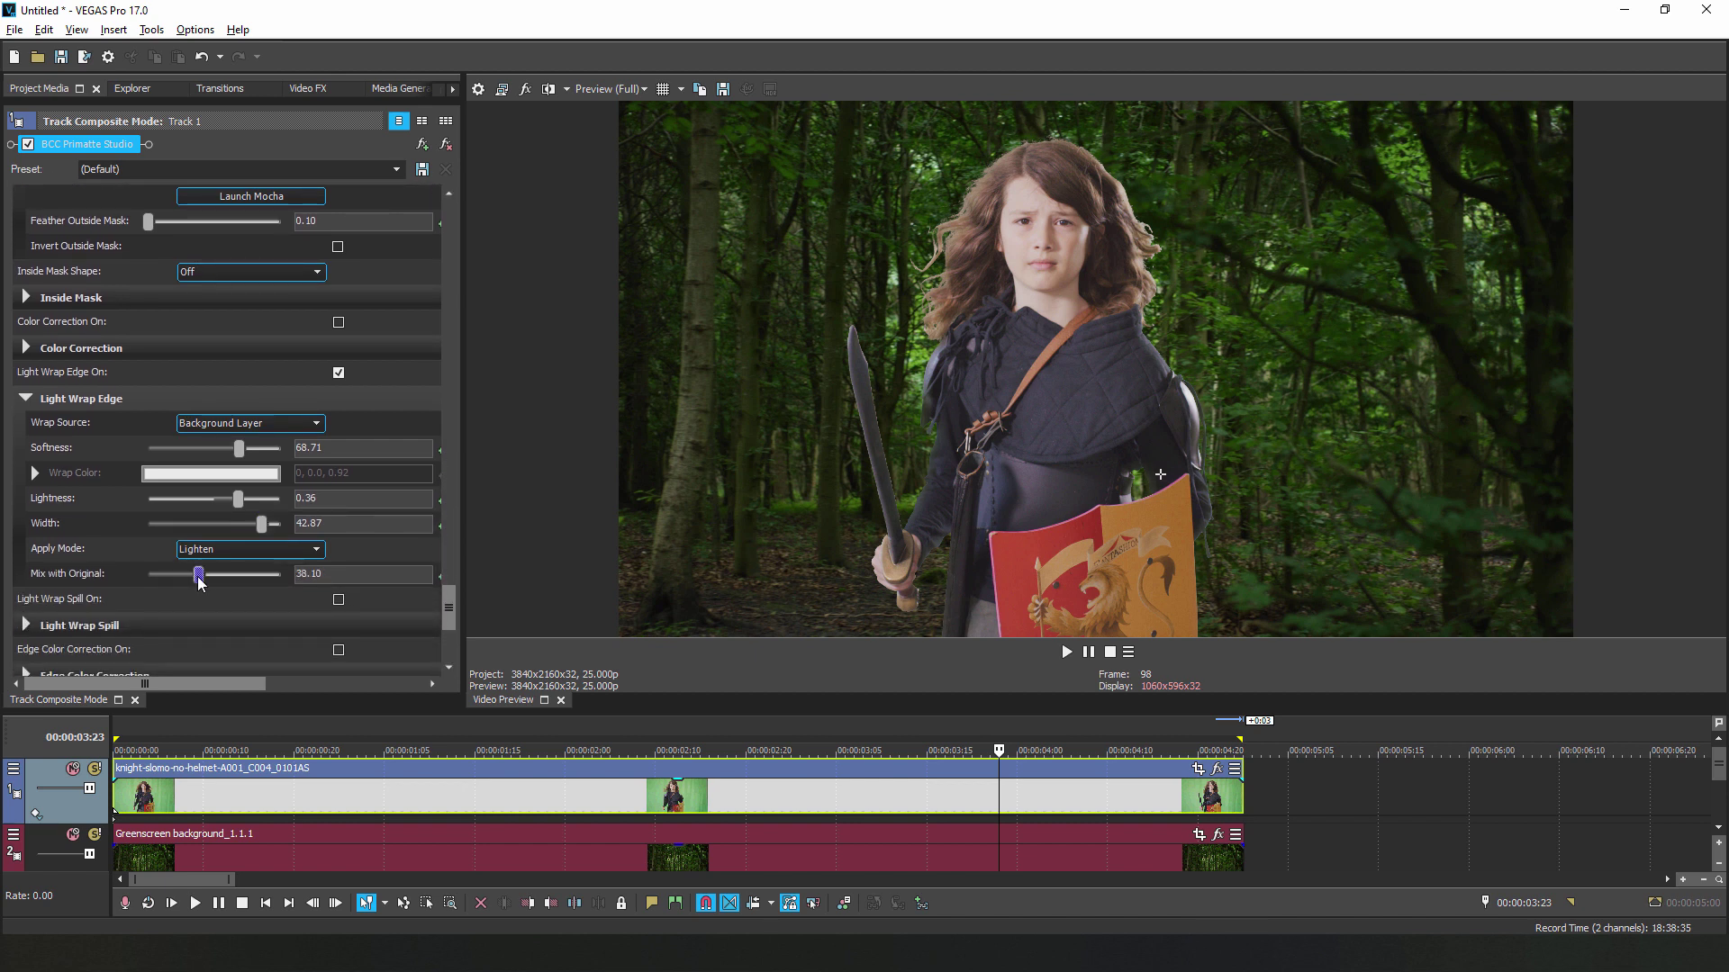
pyautogui.moveTo(452, 623); pyautogui.dragTo(451, 609)
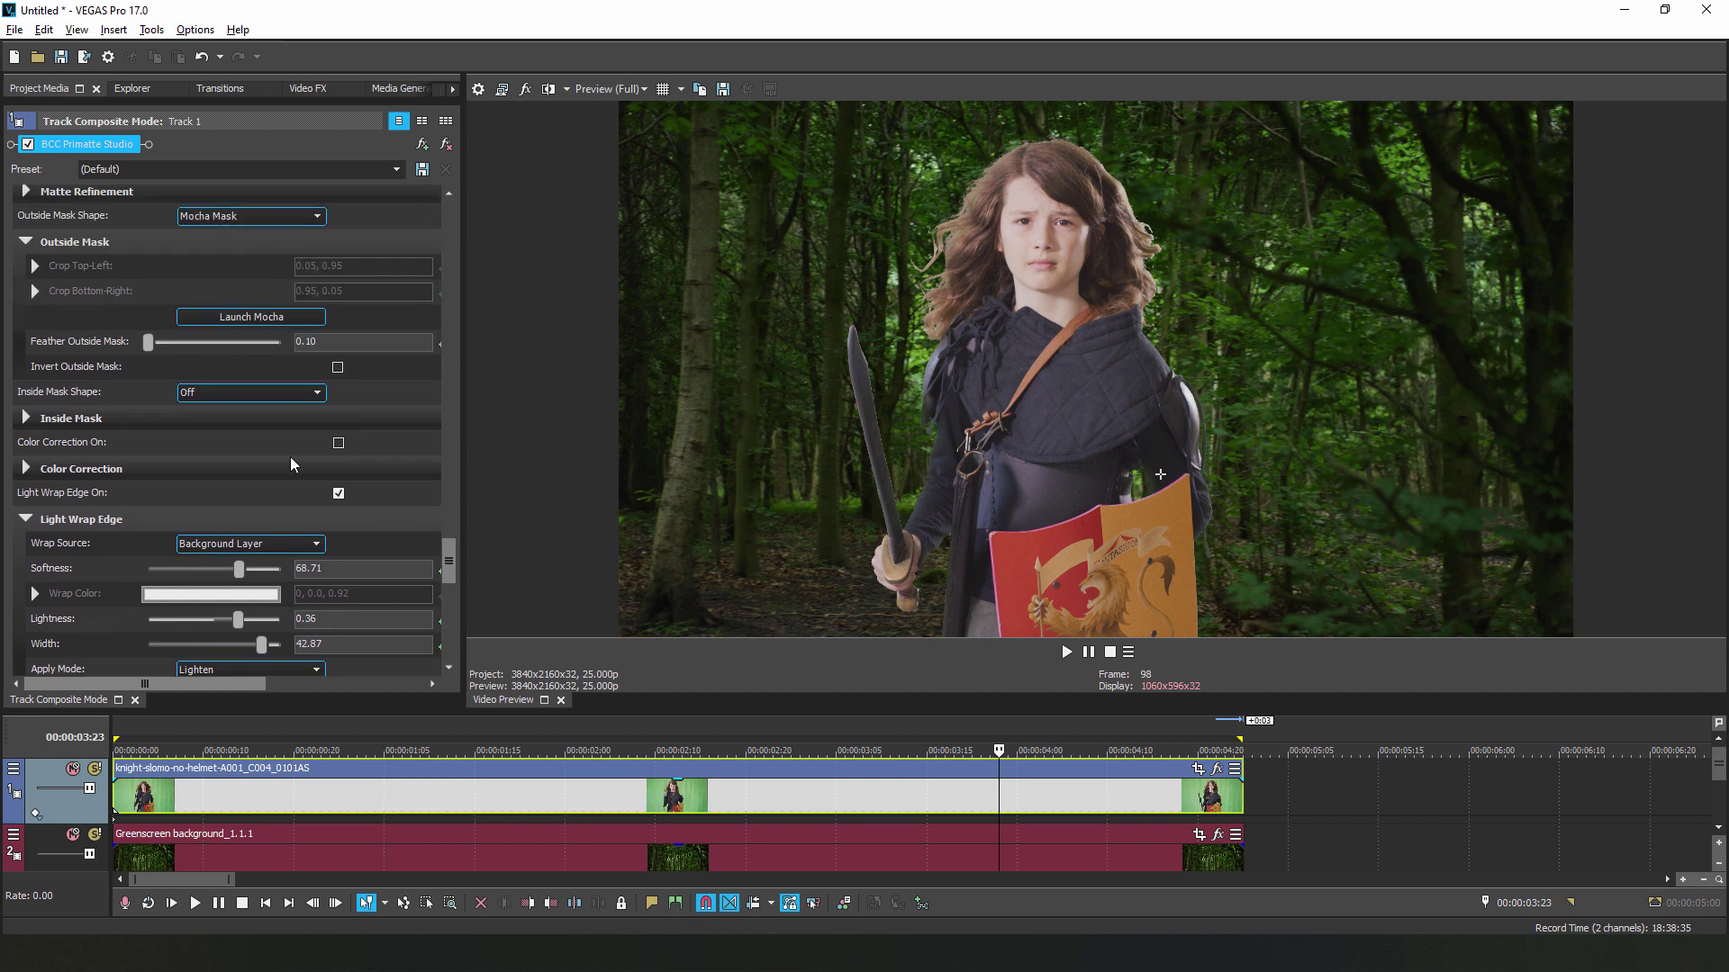
# - Enable the knight's colour correction with temperature and tint at zero and contrast 15.65
pyautogui.click(338, 442)
pyautogui.click(26, 468)
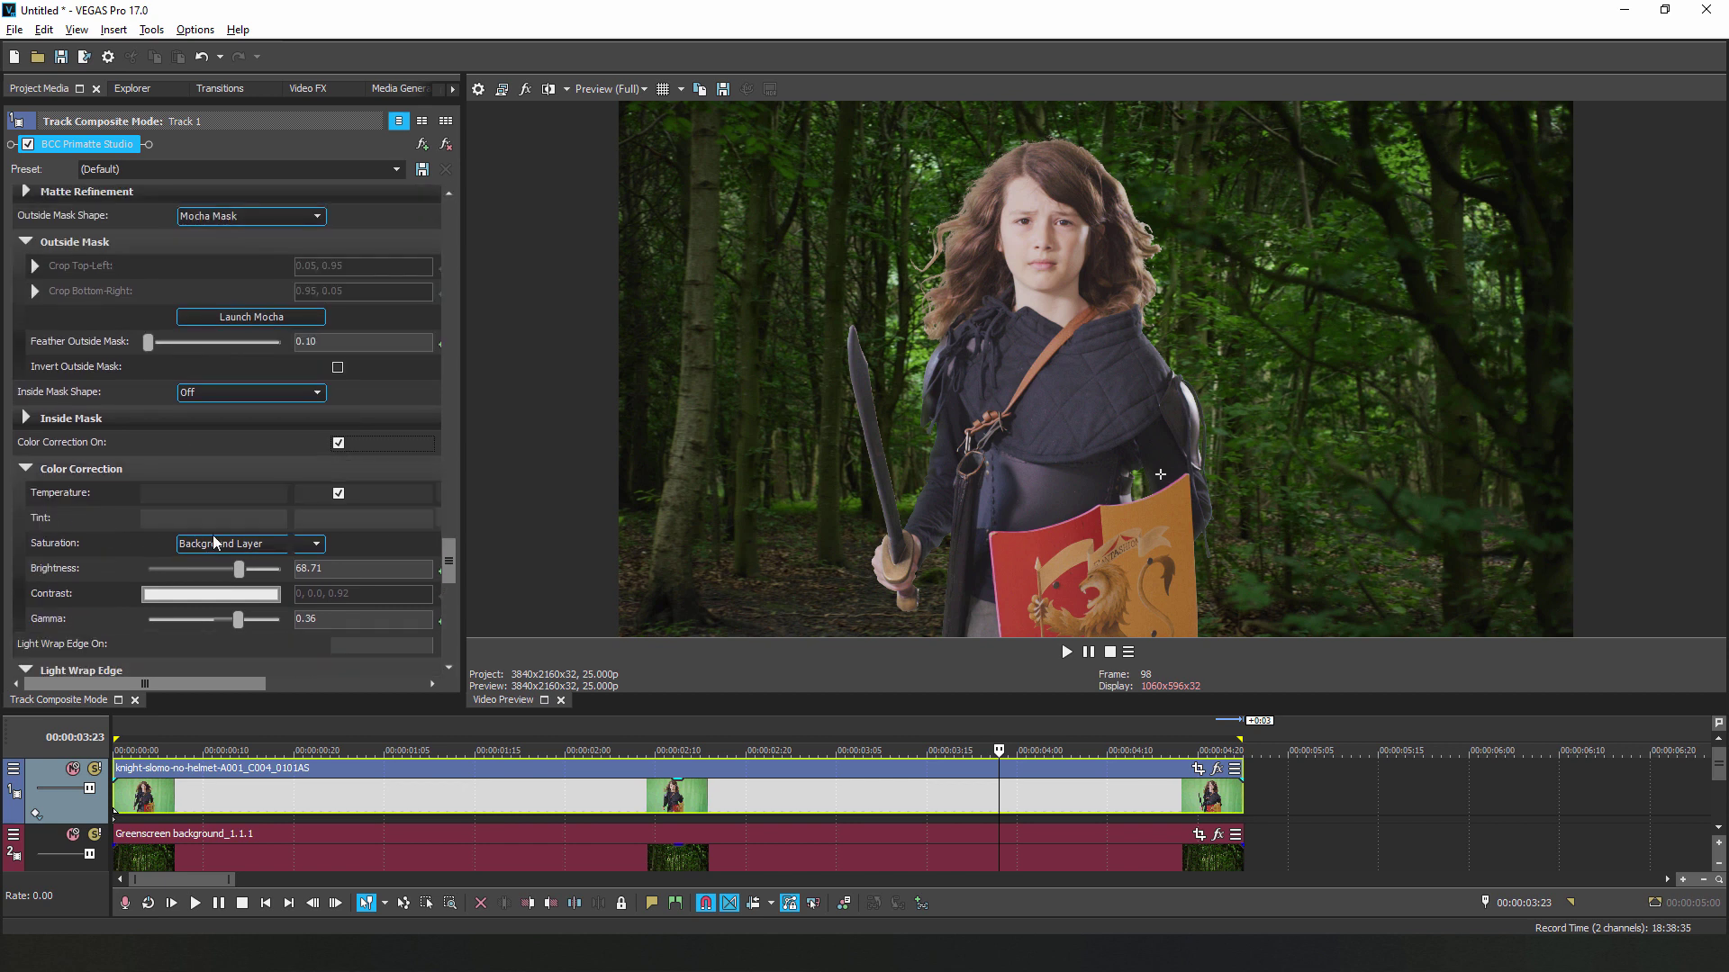
pyautogui.moveTo(214, 494)
pyautogui.mouseDown()
pyautogui.moveTo(236, 493)
pyautogui.moveTo(207, 495)
pyautogui.moveTo(213, 525)
pyautogui.mouseUp()
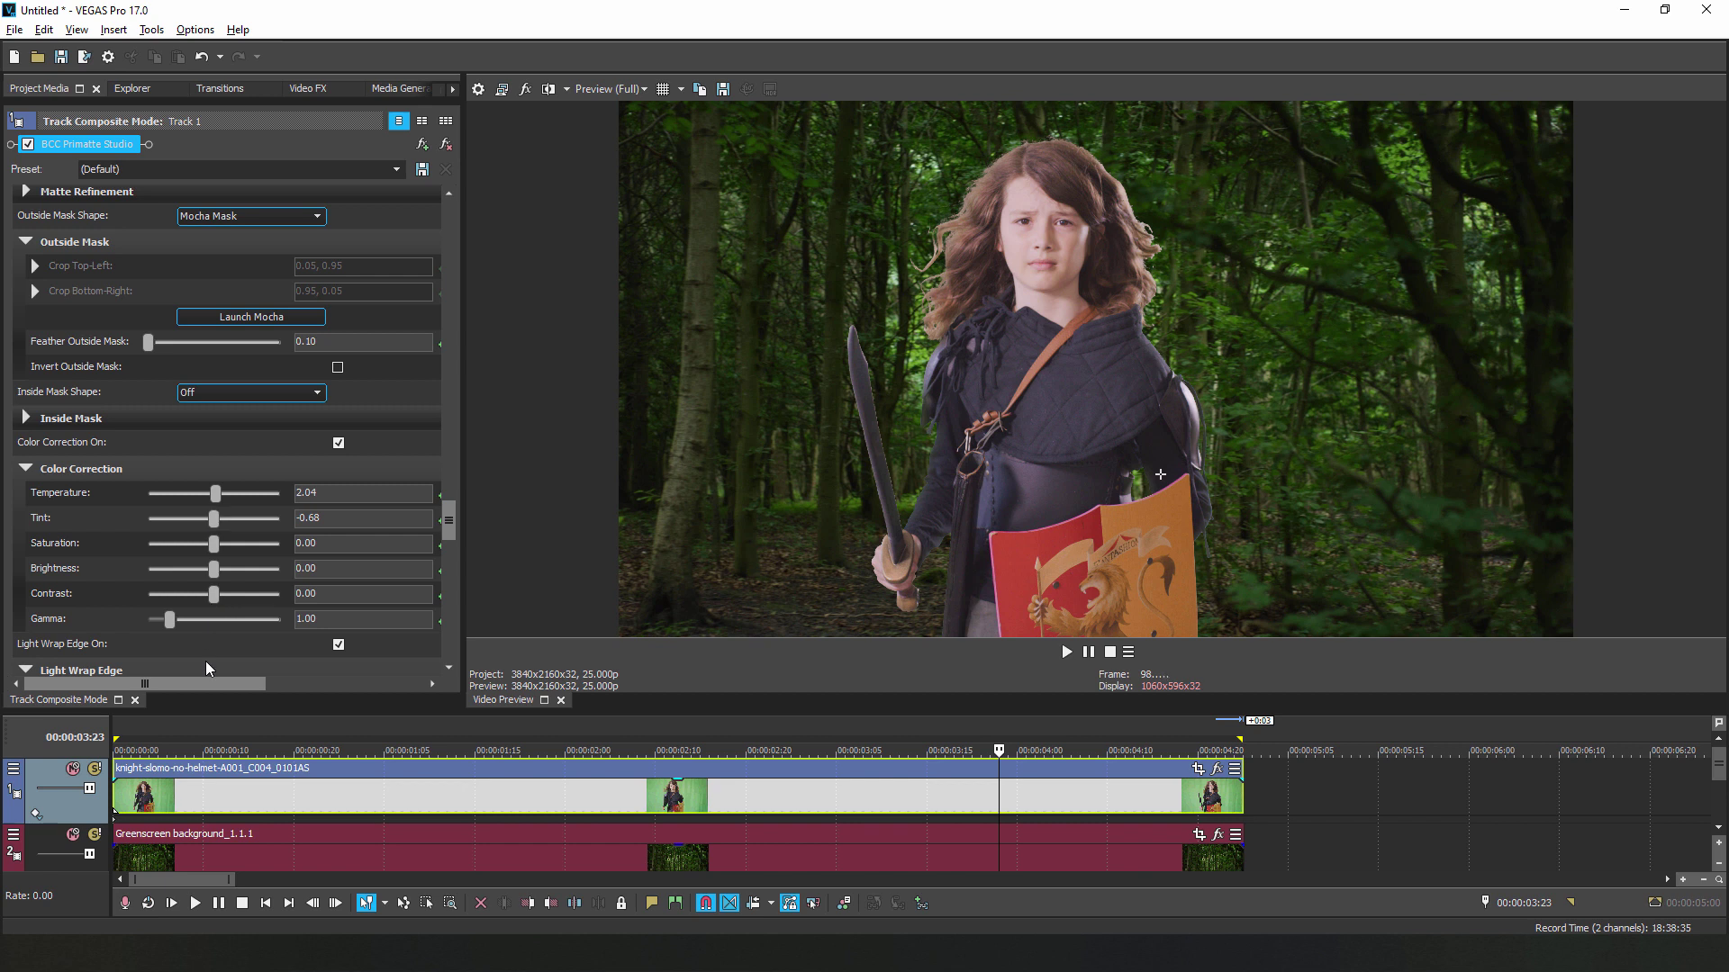
pyautogui.click(284, 493)
pyautogui.press('Tab')
pyautogui.press('Tab')
pyautogui.moveTo(216, 595); pyautogui.dragTo(231, 597)
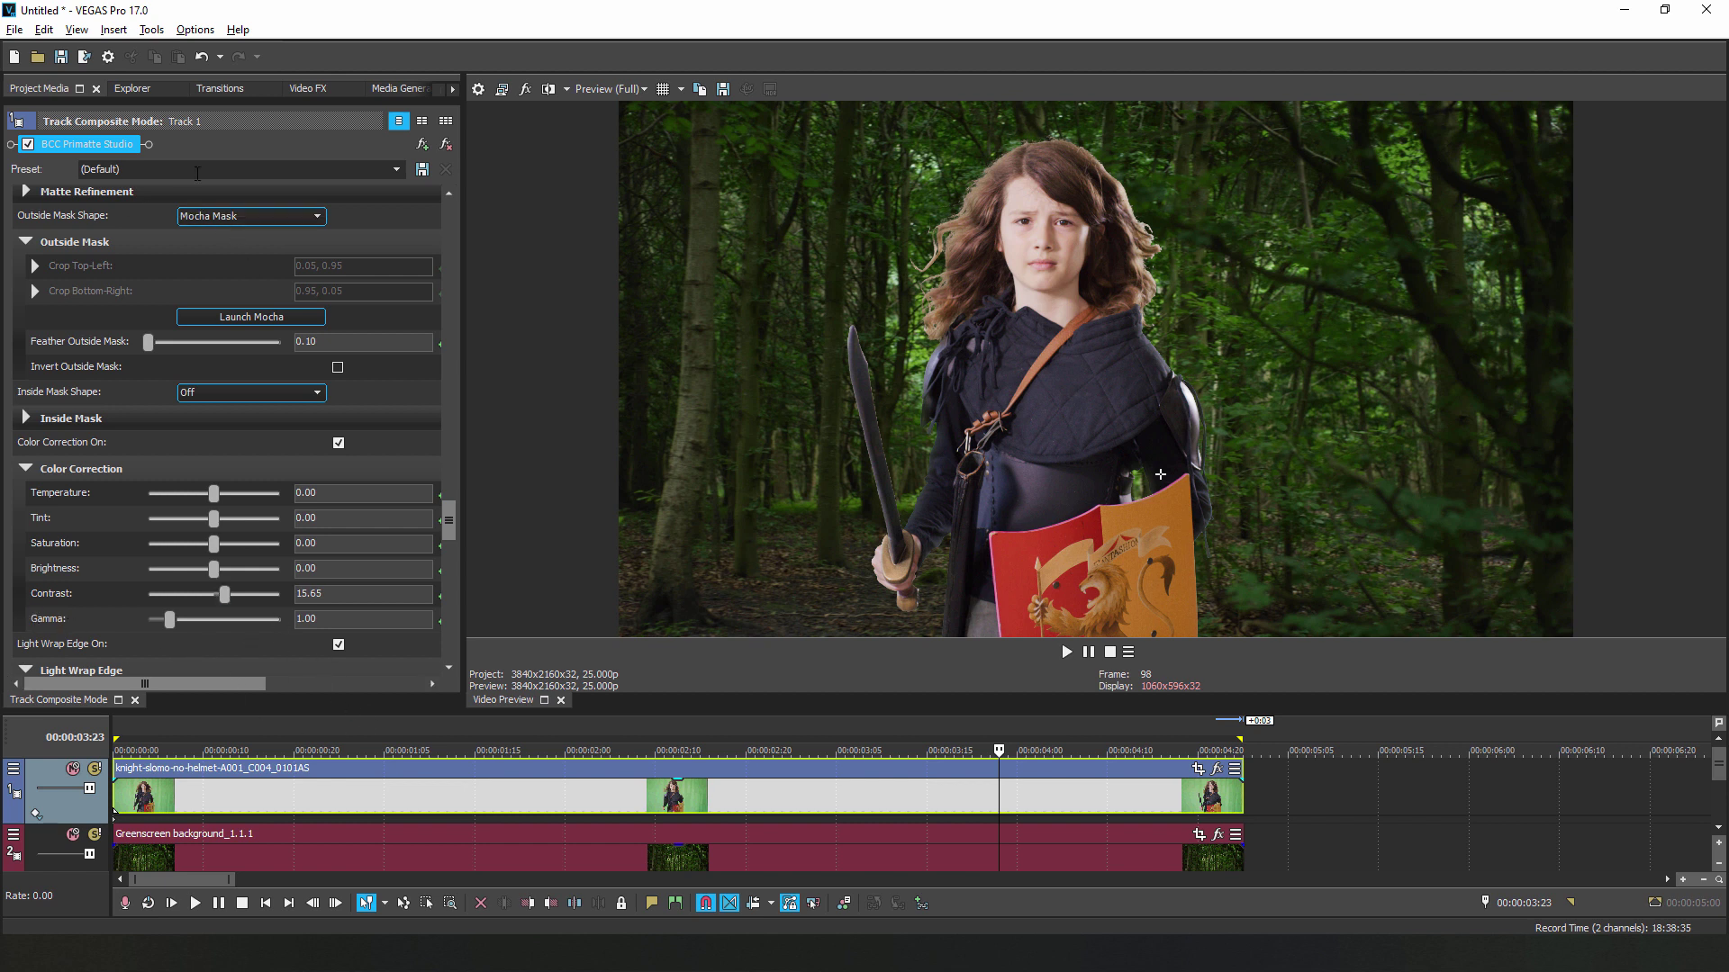
pyautogui.moveTo(256, 106); pyautogui.dragTo(250, 547)
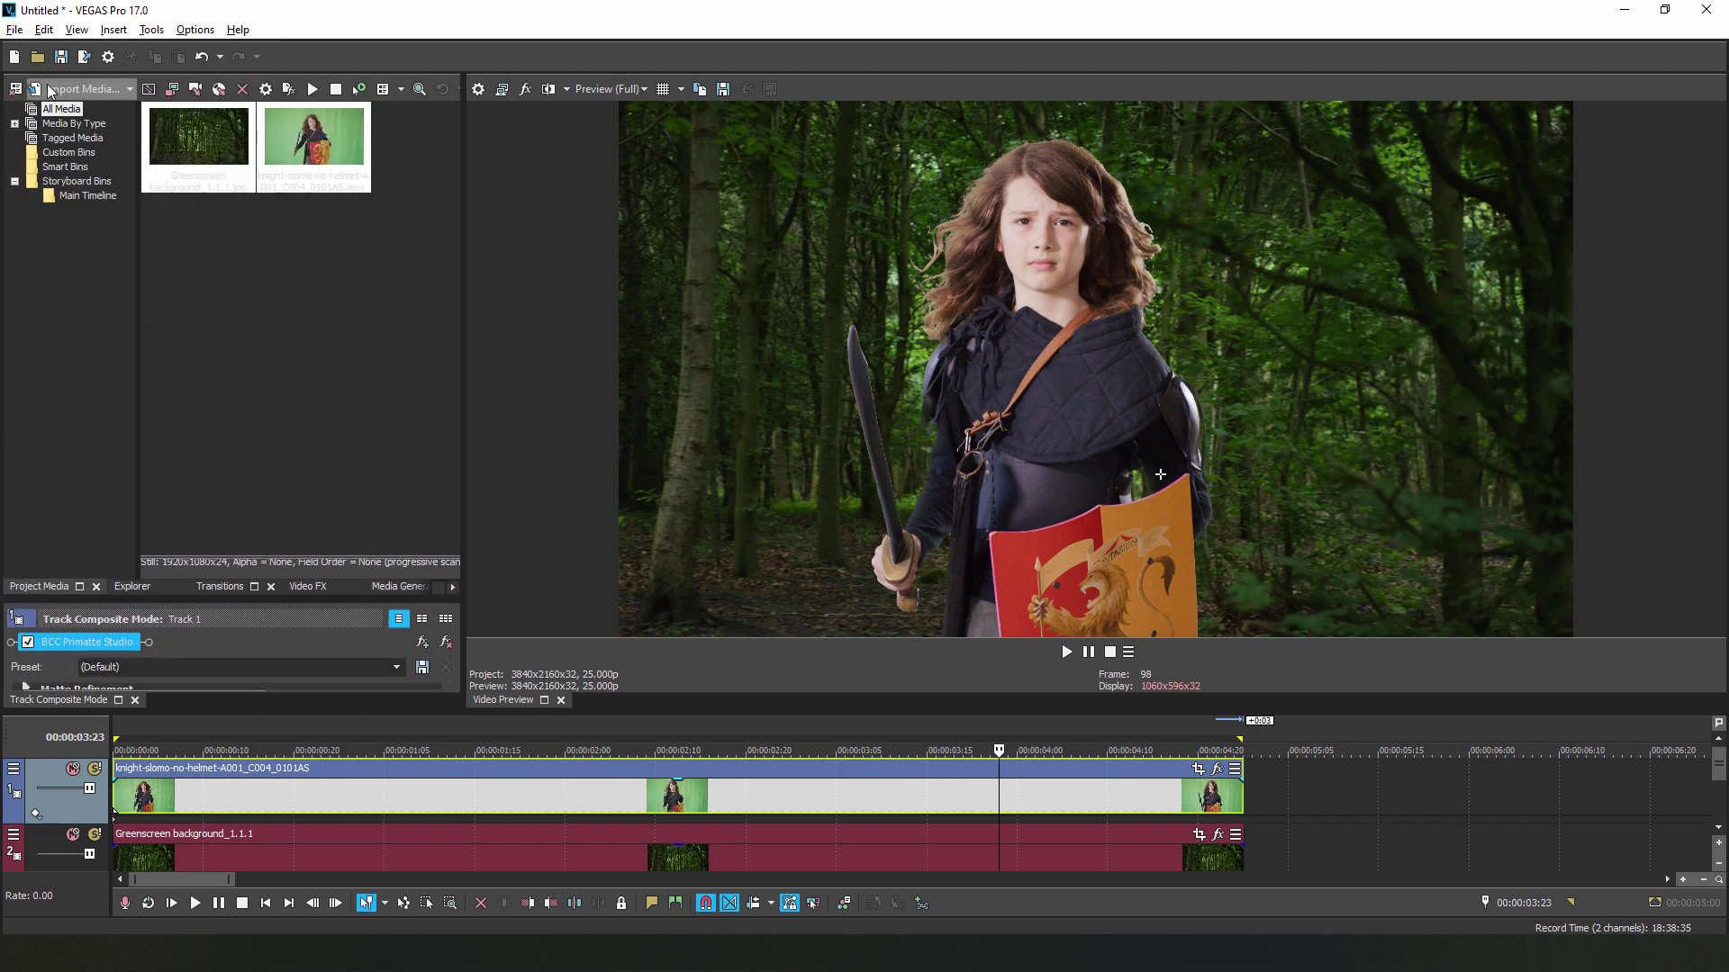
# - Apply BCC Lens Flare 3D from BCC Lights to the Greenscreen forest background clip
pyautogui.click(307, 586)
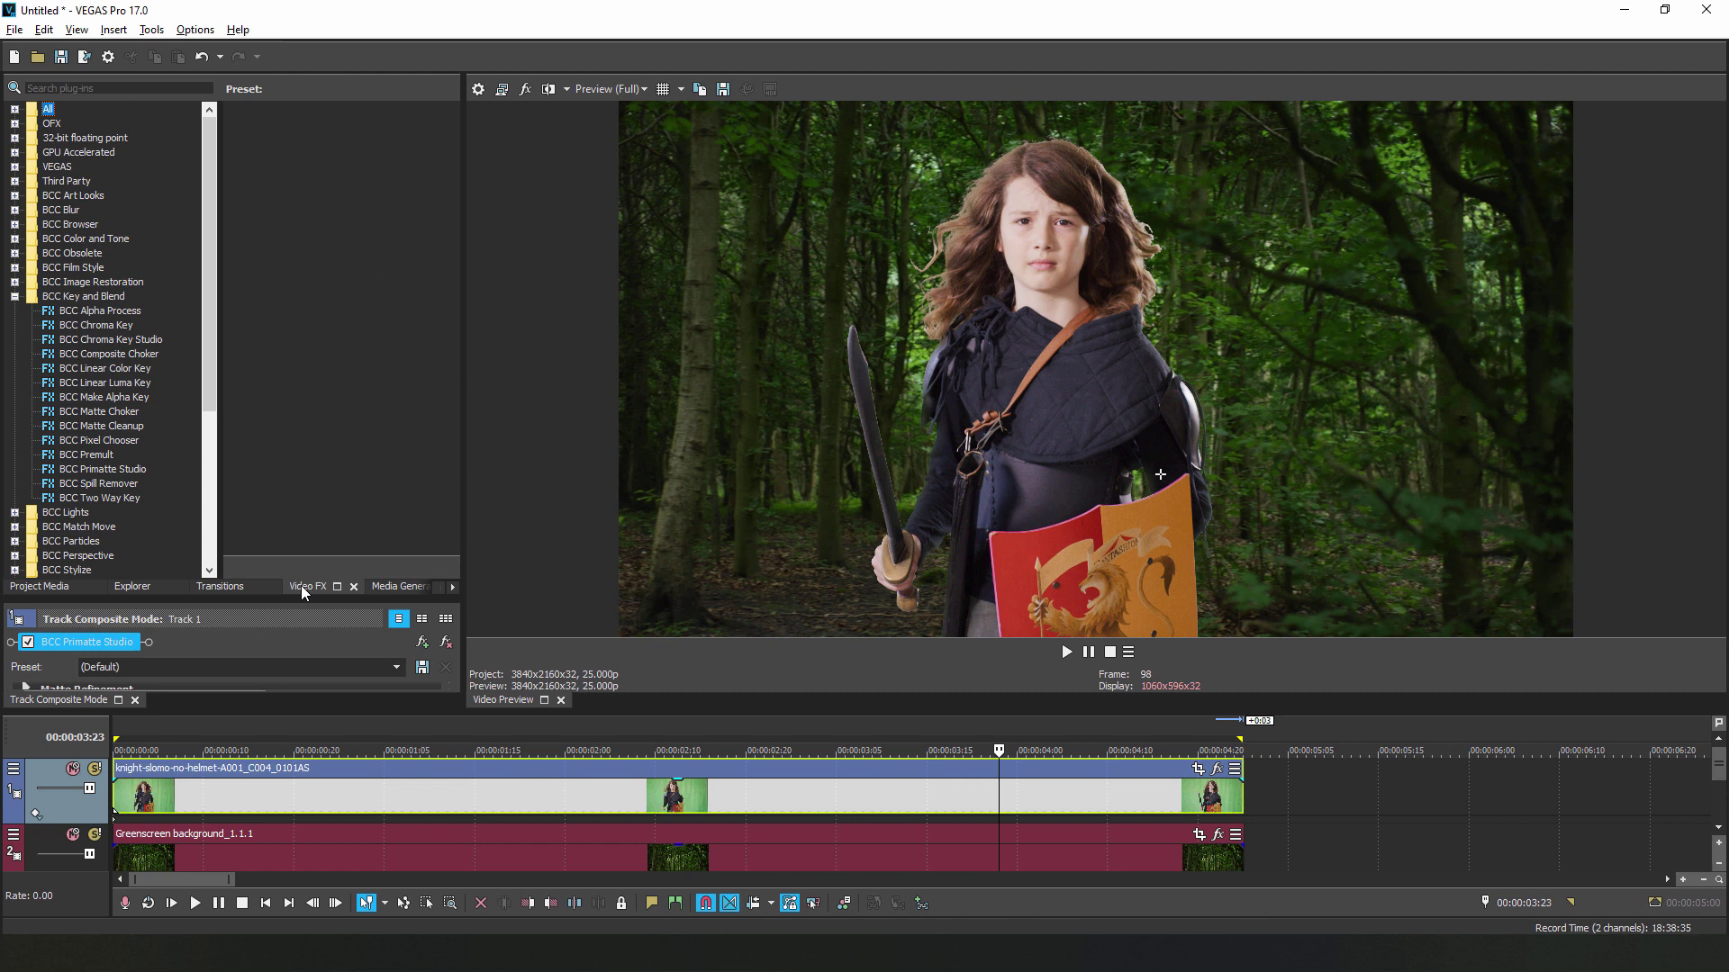
pyautogui.click(15, 310)
pyautogui.scroll(-1, 108, 360)
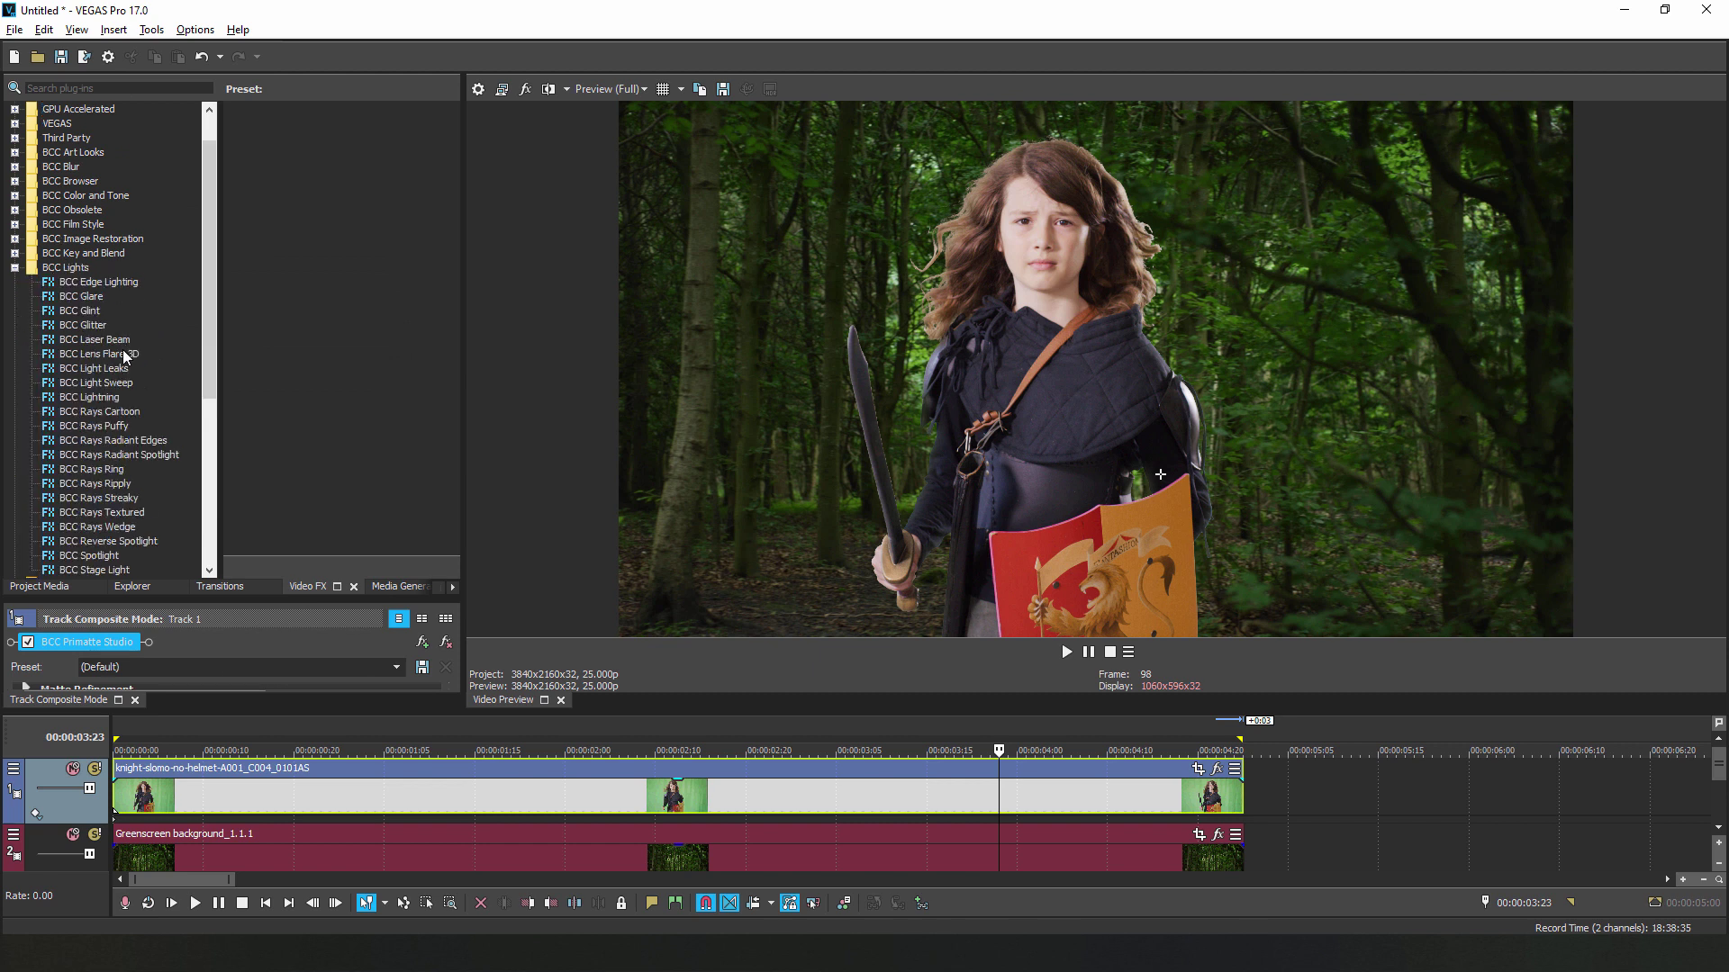
pyautogui.moveTo(122, 351); pyautogui.dragTo(387, 833)
pyautogui.moveTo(428, 840); pyautogui.dragTo(429, 839)
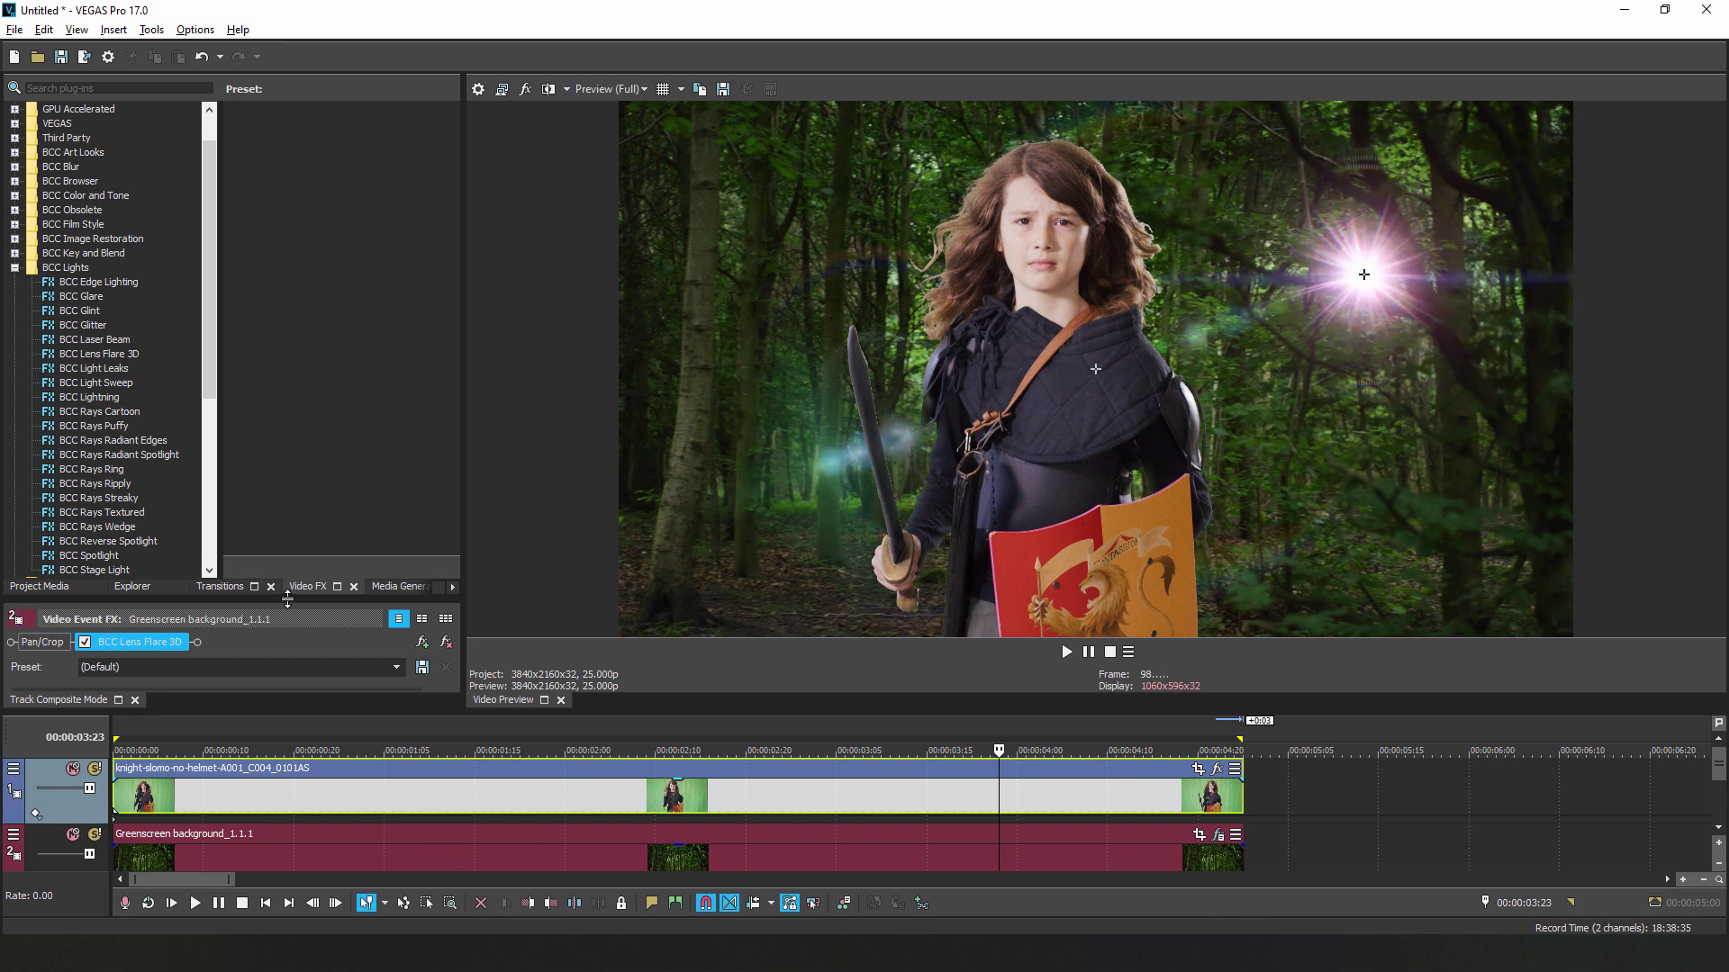
pyautogui.moveTo(284, 602); pyautogui.dragTo(315, 108)
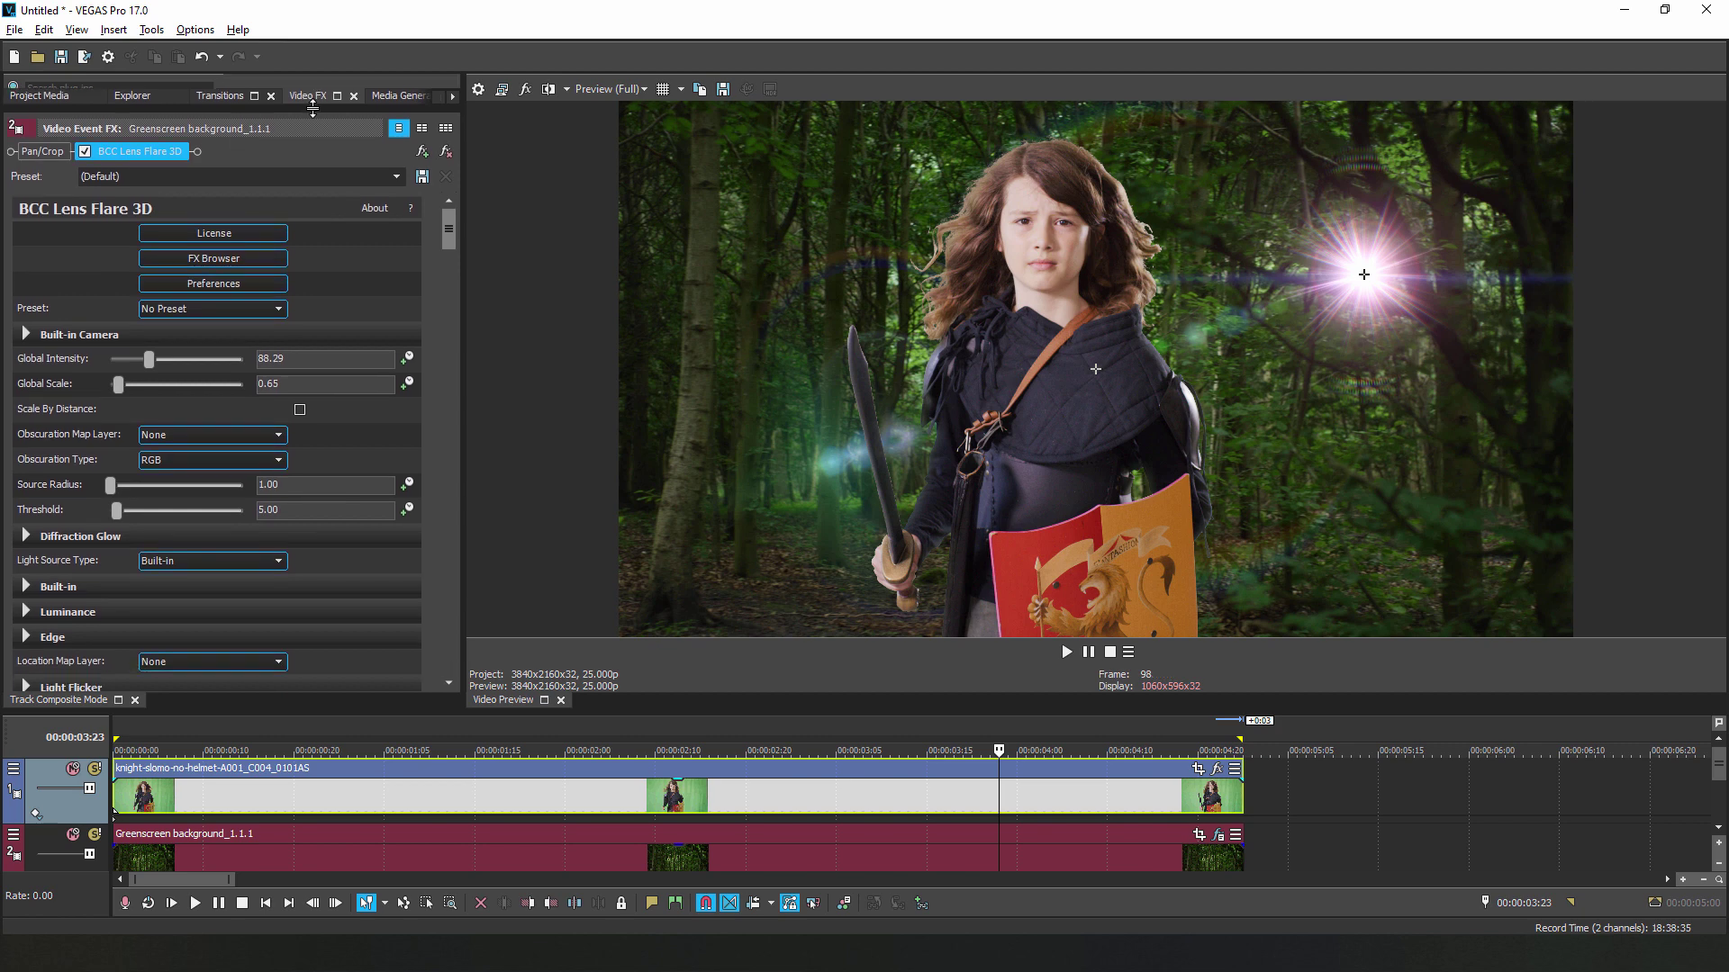
pyautogui.click(217, 262)
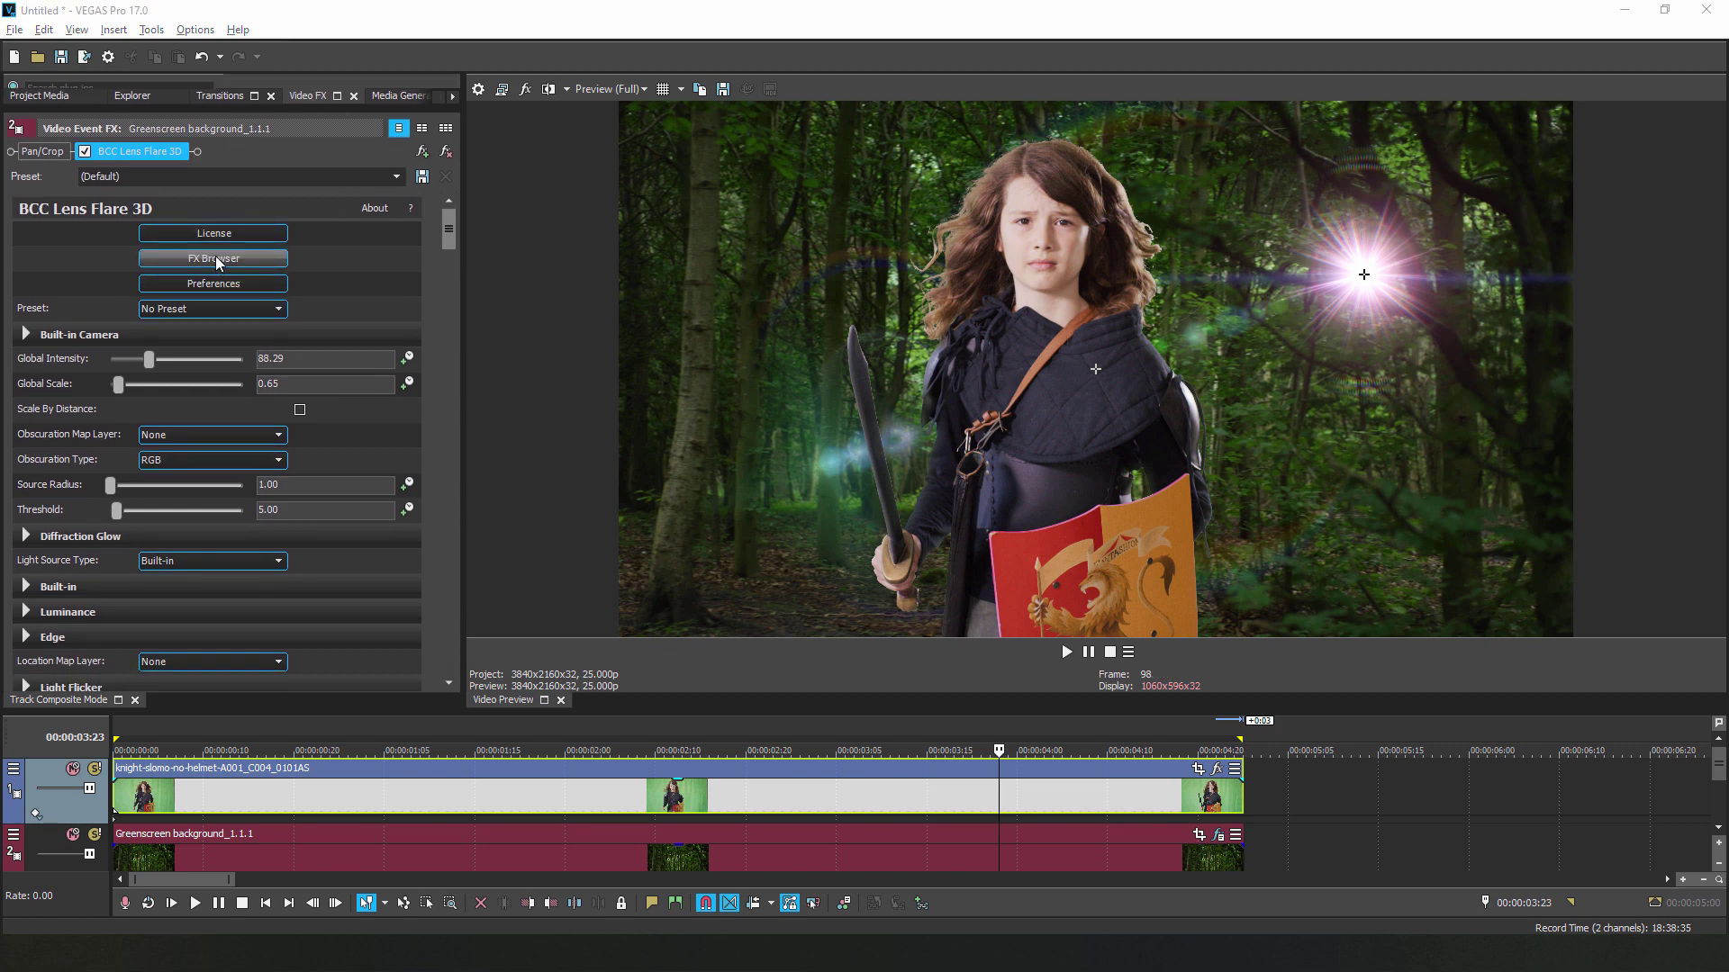
# - Preview BigBrightAmberLight and BigBrightSun, then apply the QuickTakeDD flare preset
pyautogui.click(410, 702)
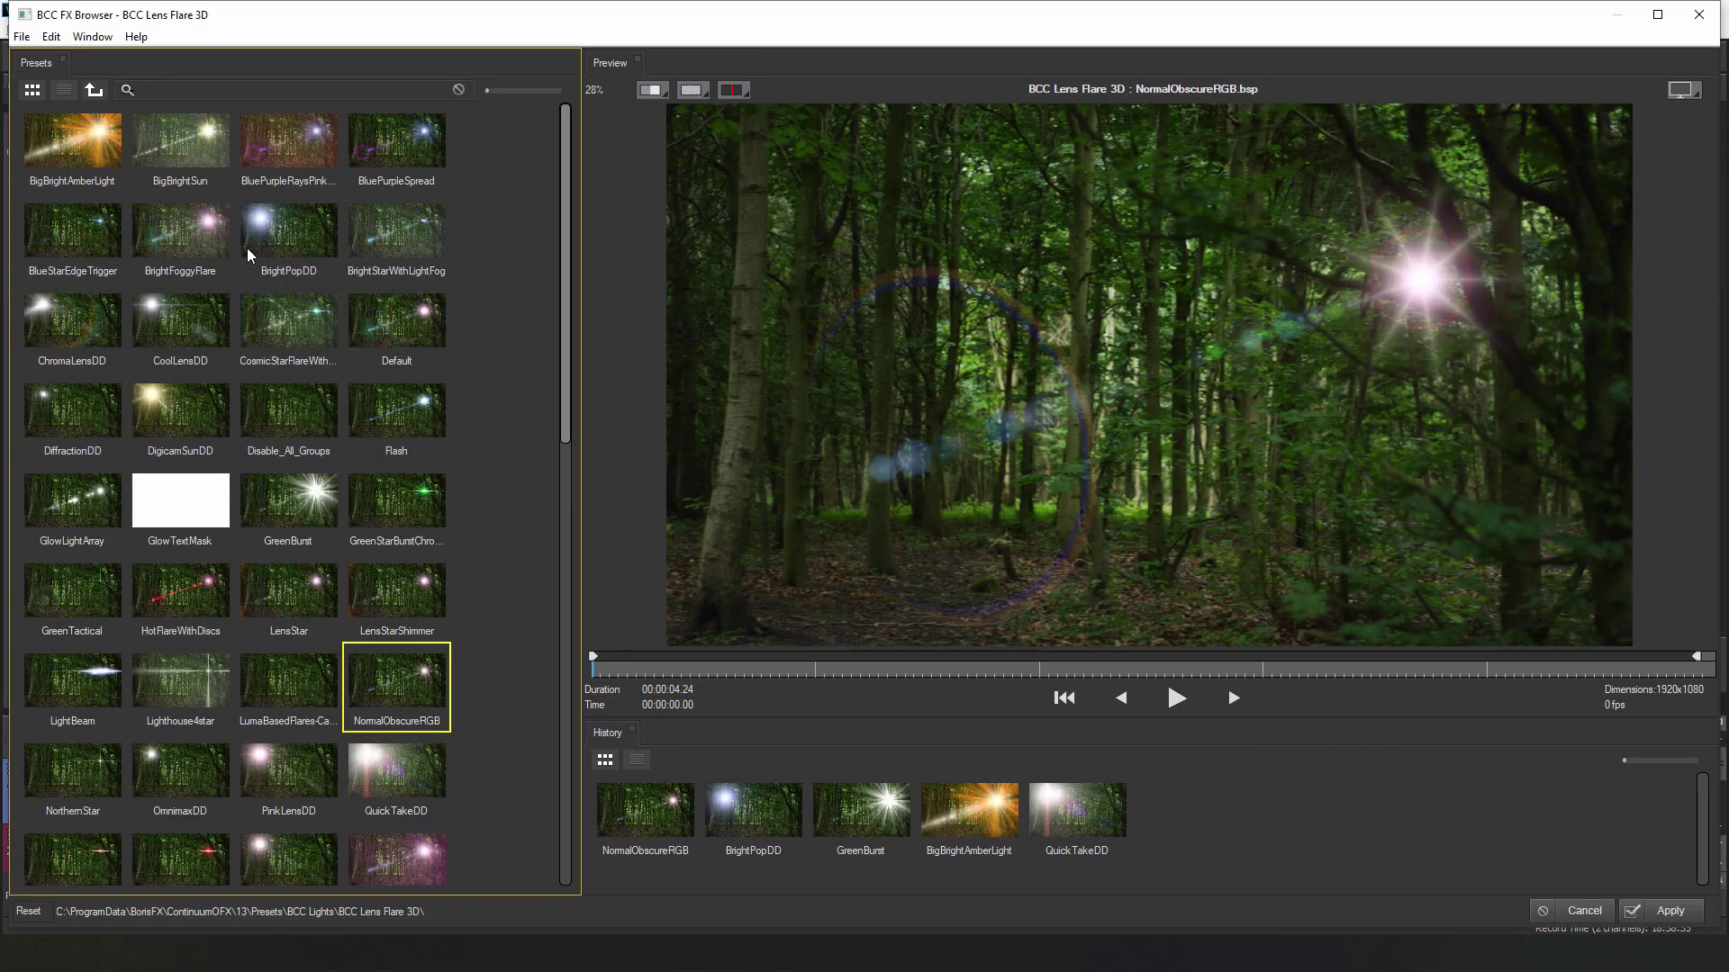
pyautogui.click(118, 146)
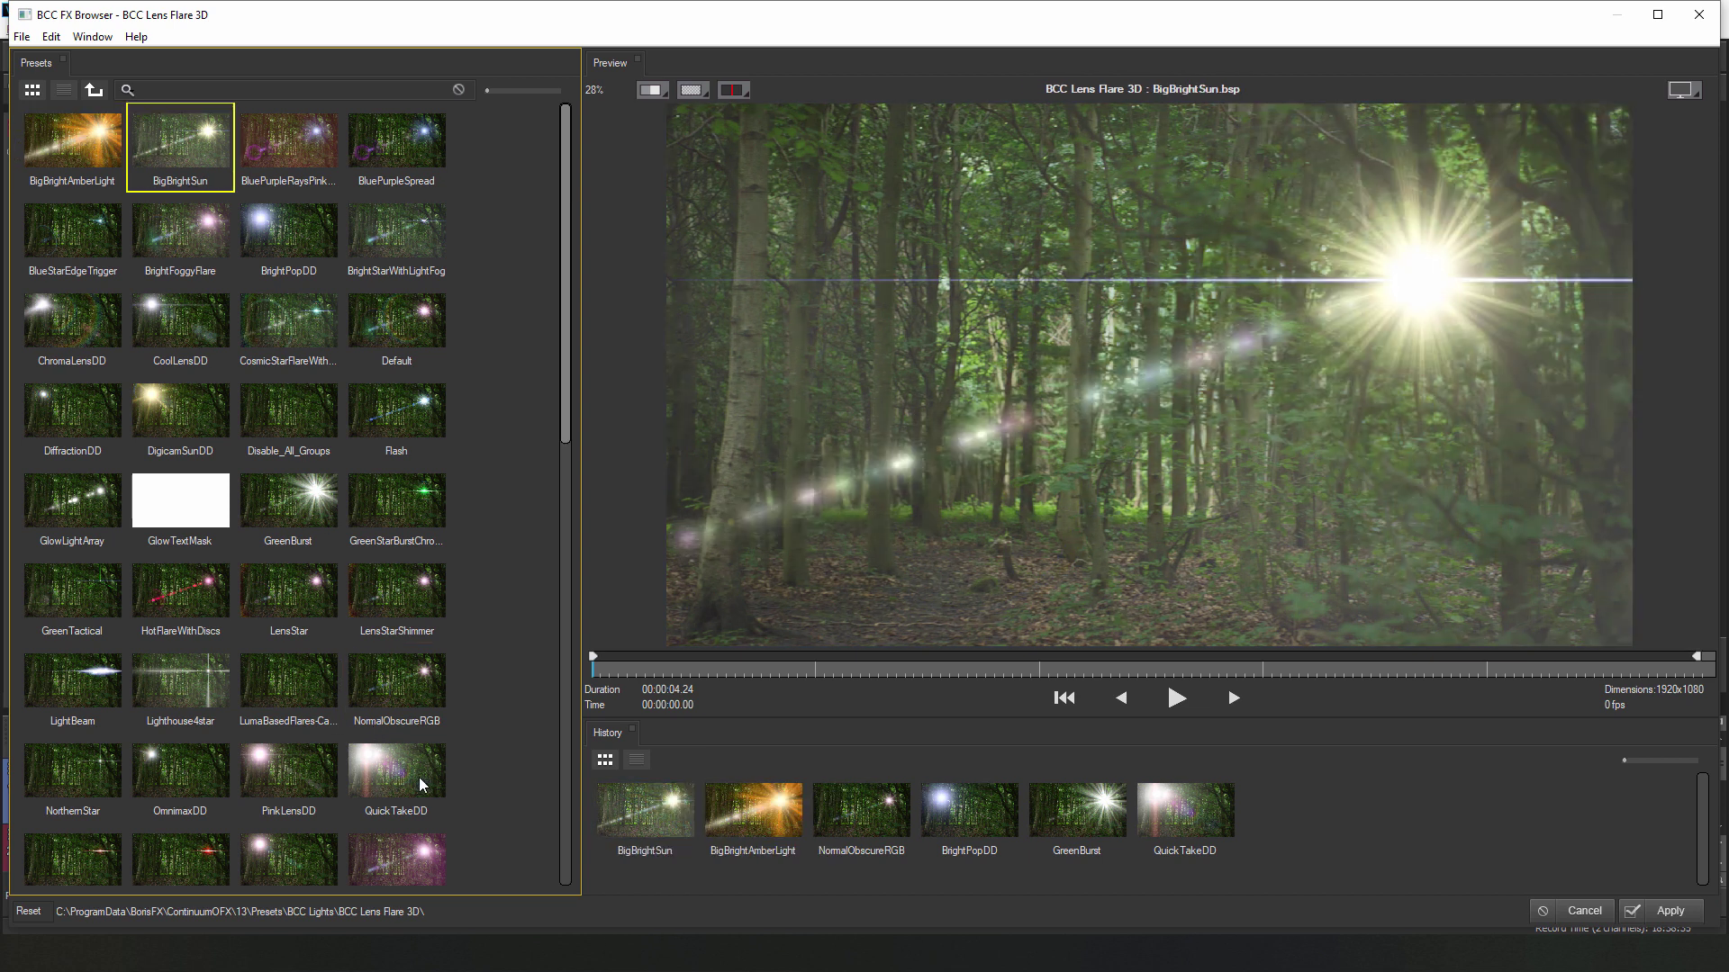
pyautogui.click(428, 787)
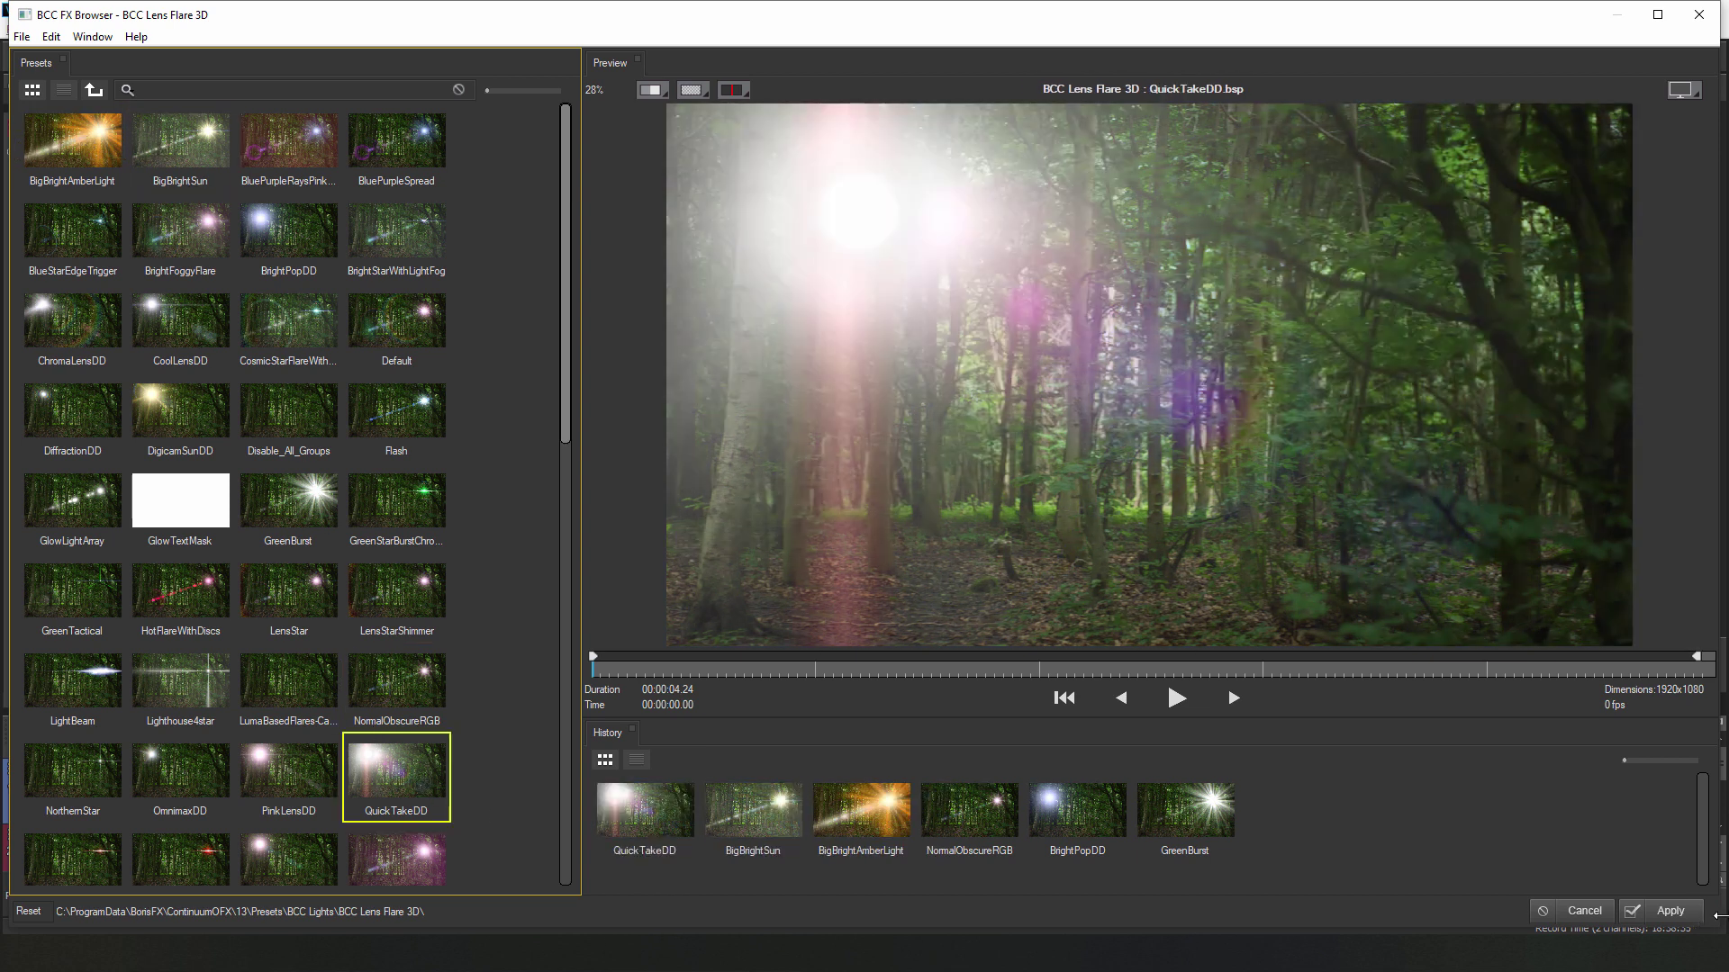
pyautogui.click(1670, 910)
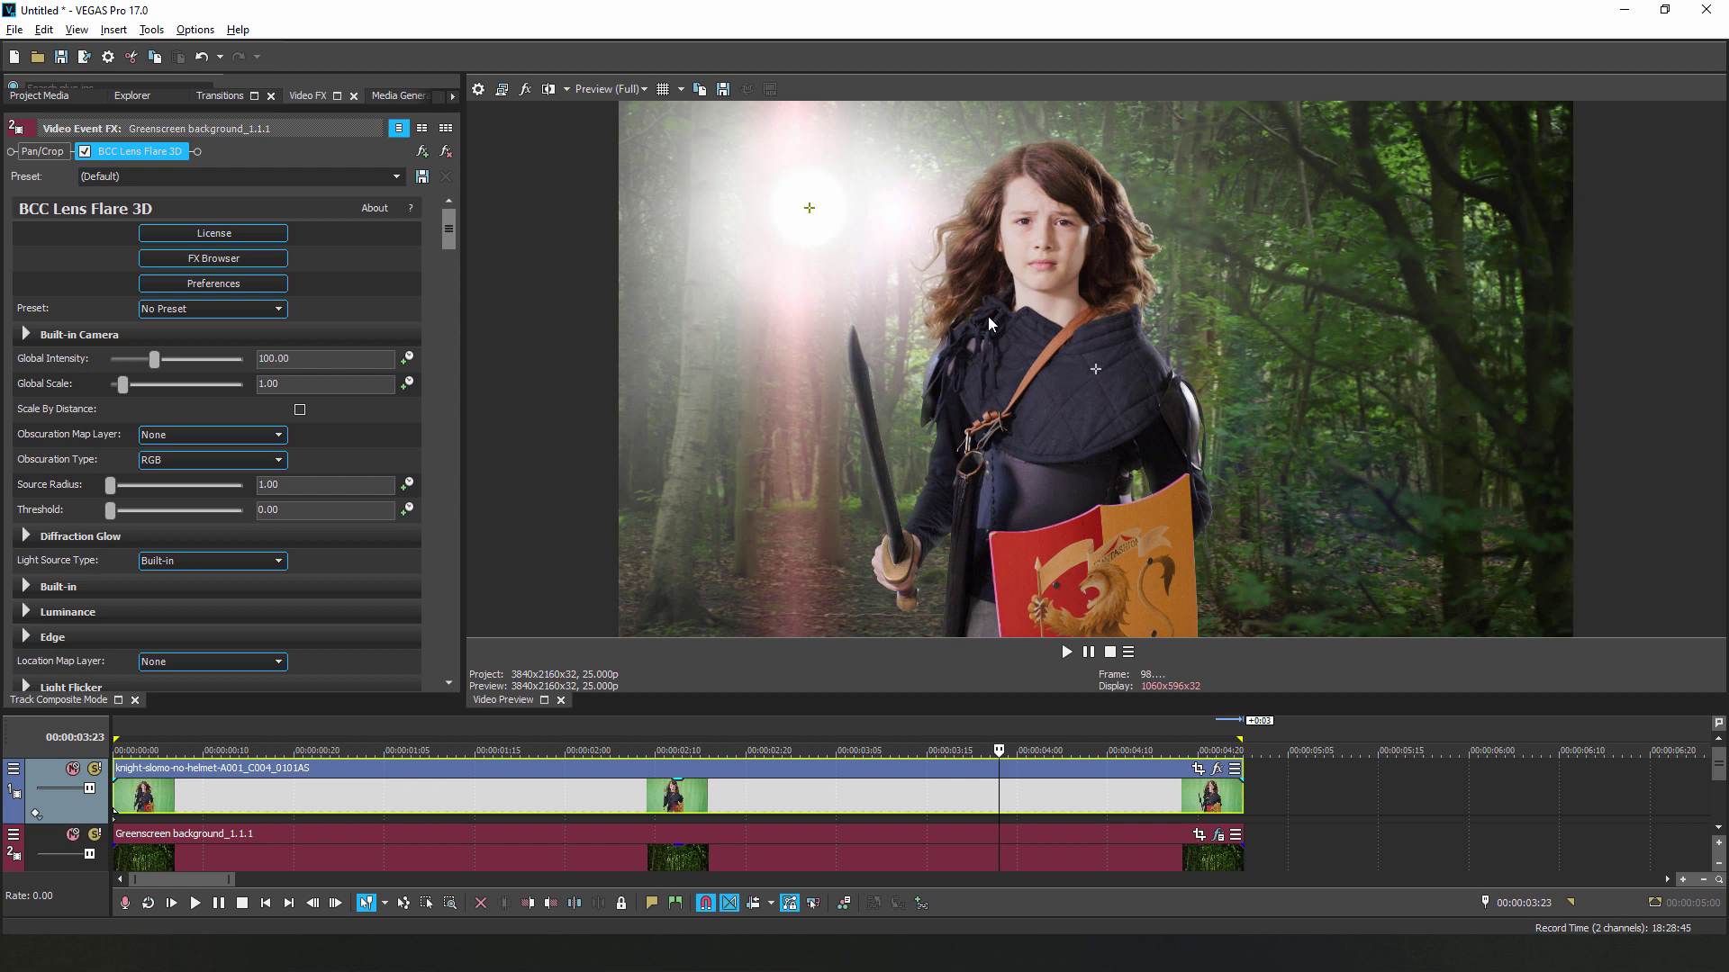
# - Move the flare behind the knight's head and add BCC Brightness-Contrast with contrast 15 to the background
pyautogui.moveTo(806, 206)
pyautogui.mouseDown()
pyautogui.moveTo(987, 315)
pyautogui.moveTo(965, 311)
pyautogui.mouseUp()
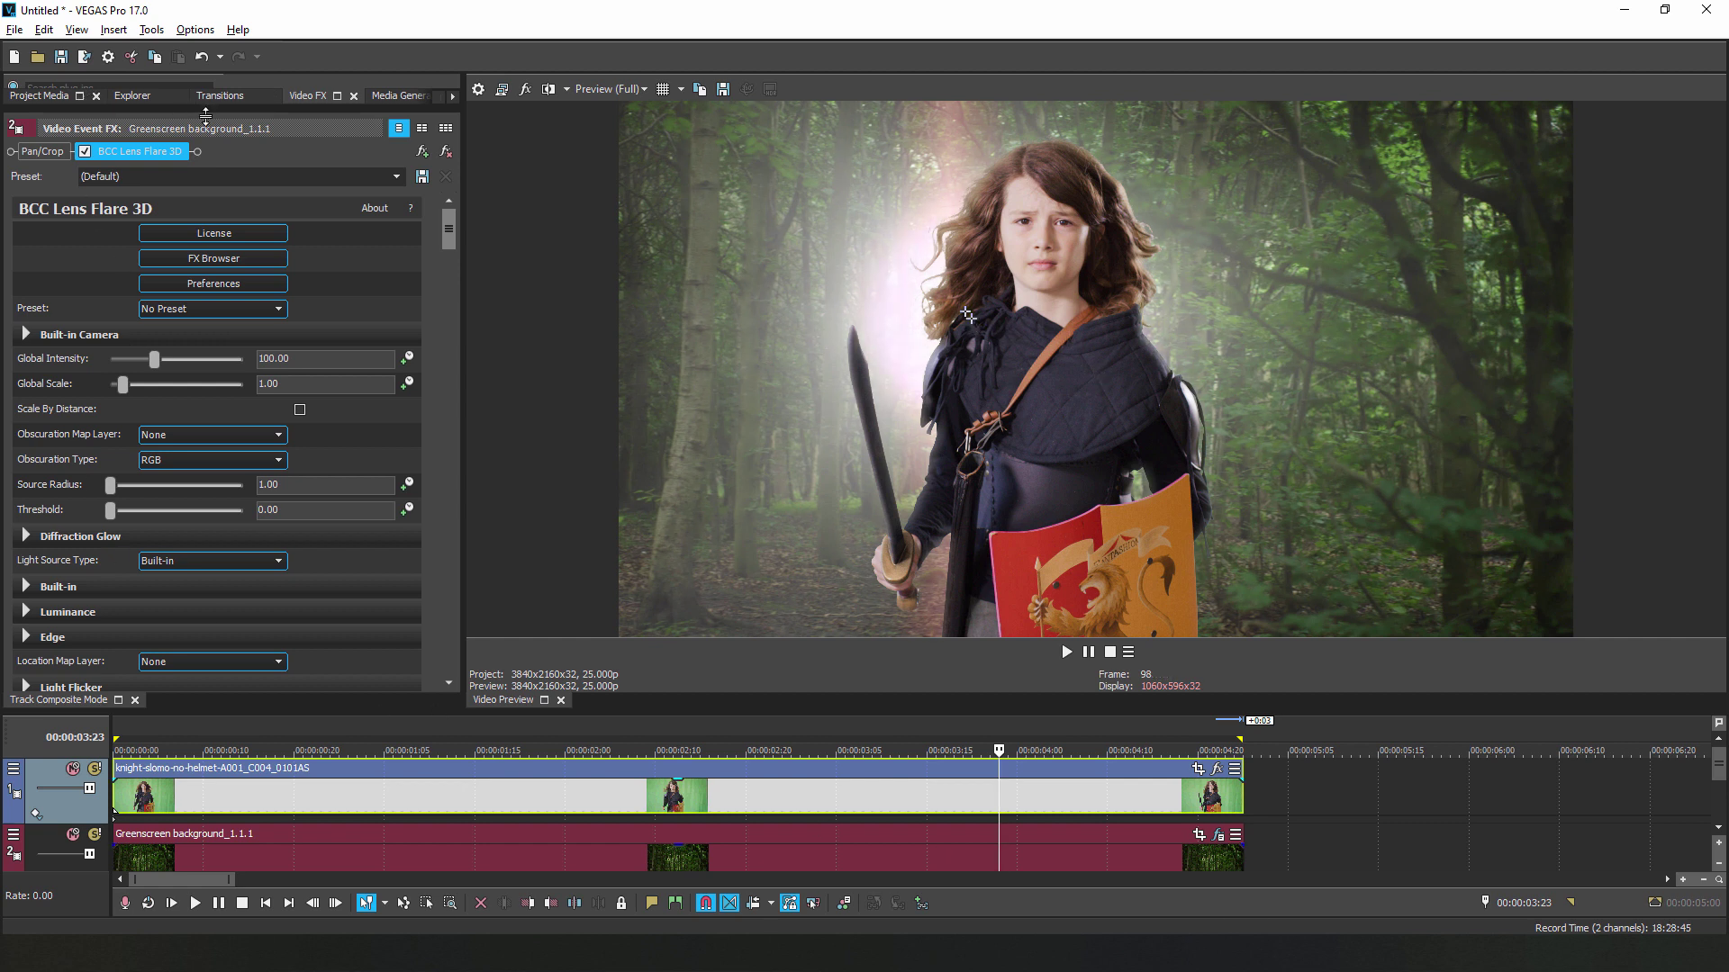
pyautogui.moveTo(205, 111); pyautogui.dragTo(205, 597)
pyautogui.click(14, 196)
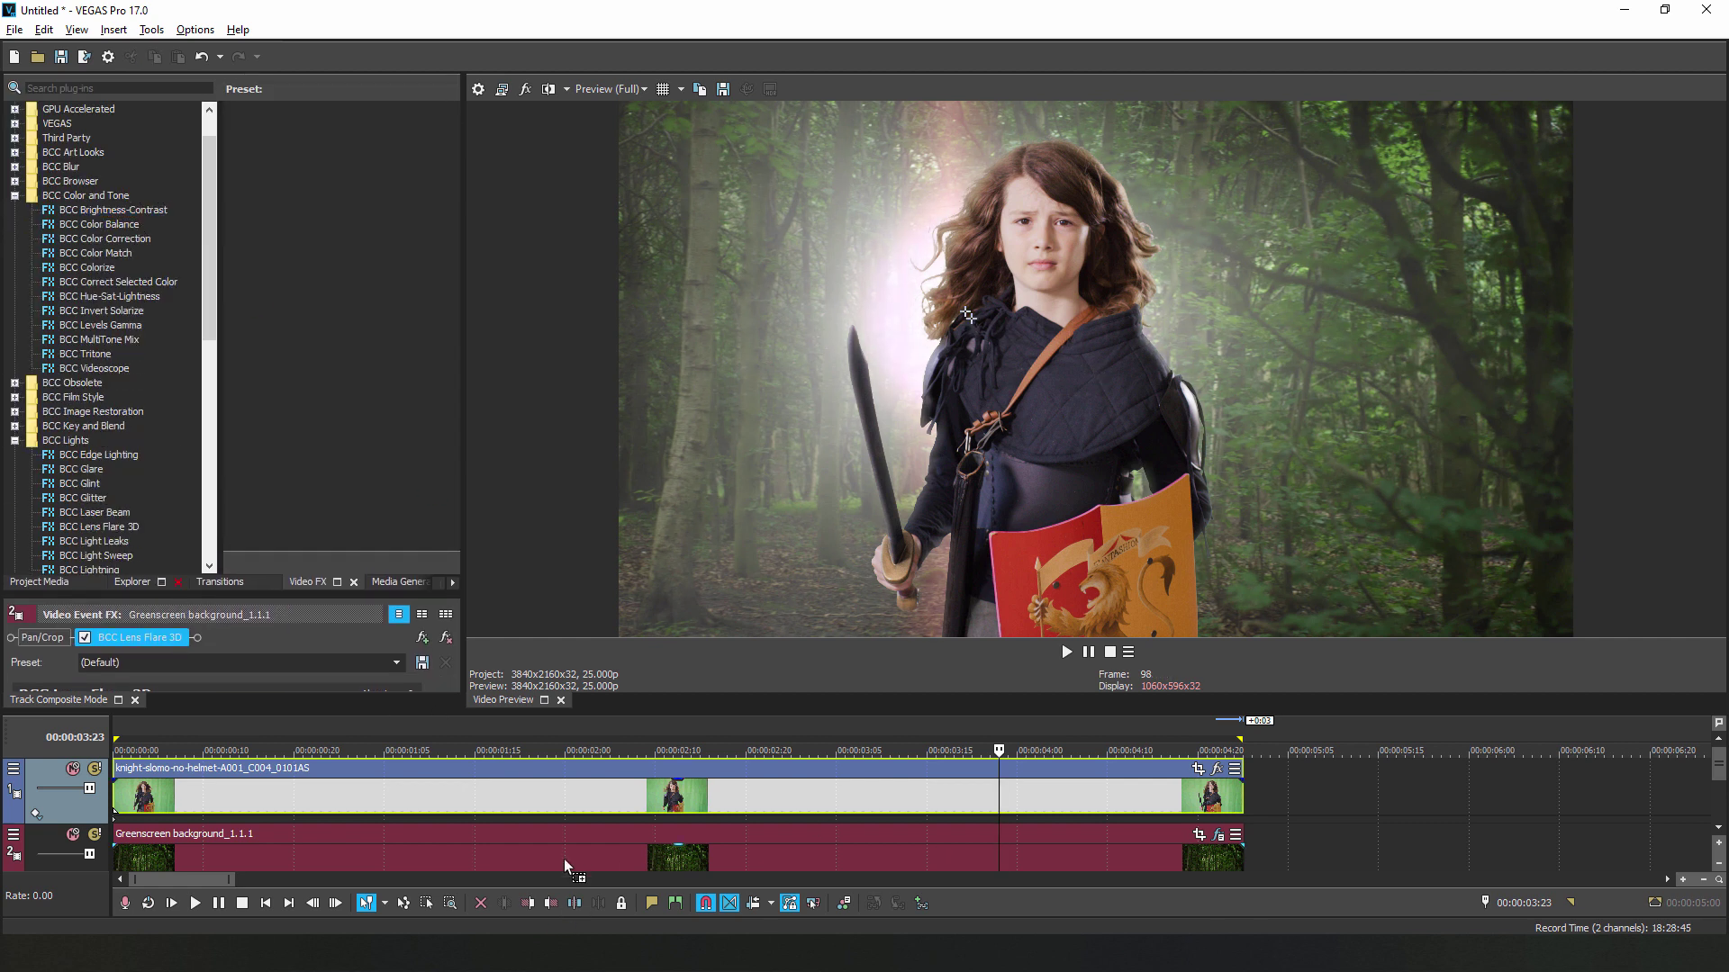
pyautogui.moveTo(564, 859); pyautogui.dragTo(564, 853)
pyautogui.click(337, 582)
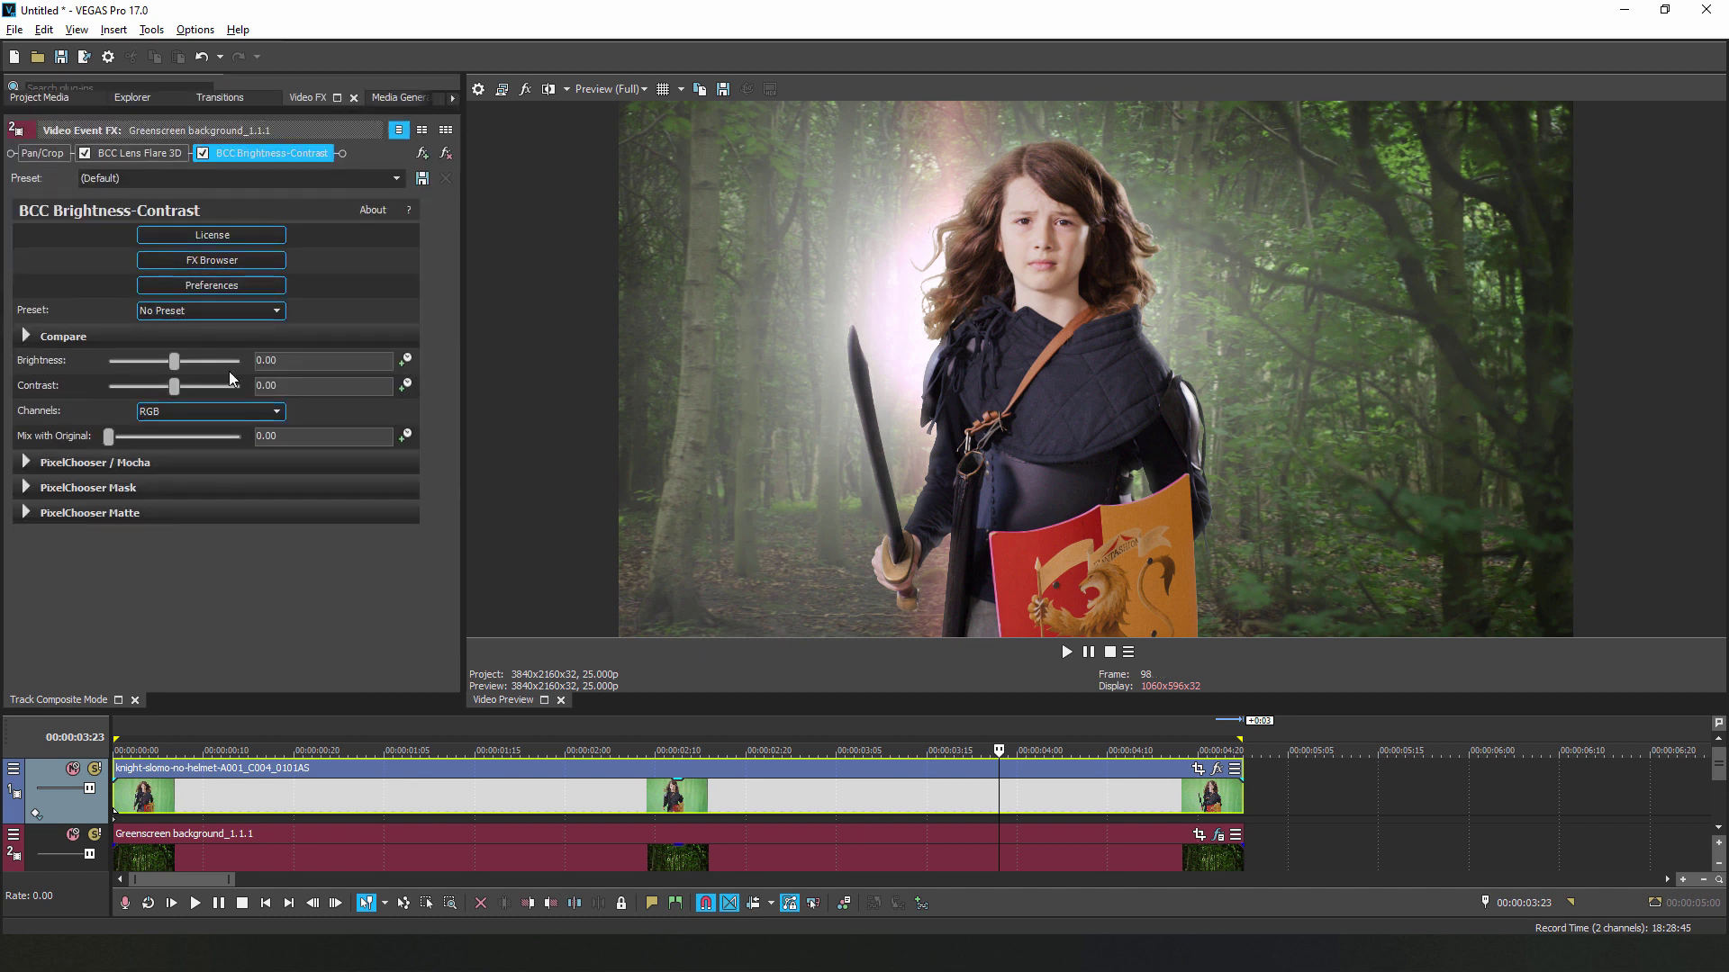
pyautogui.doubleClick(271, 386)
pyautogui.write('105')
pyautogui.press('Return')
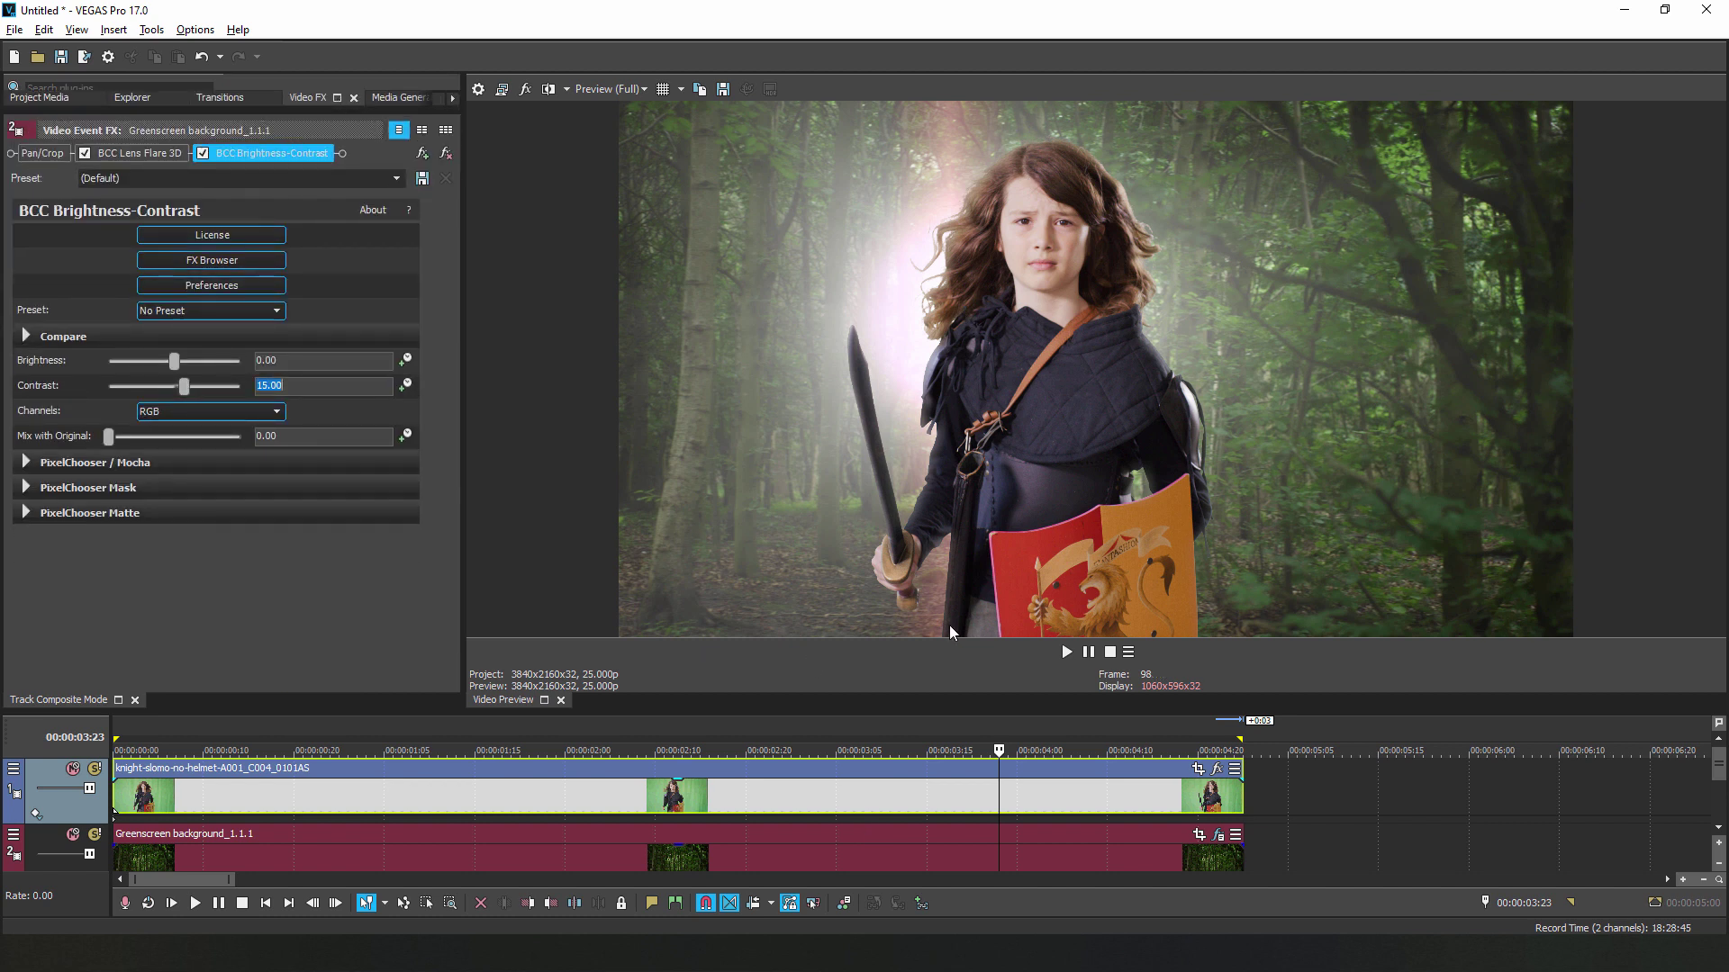